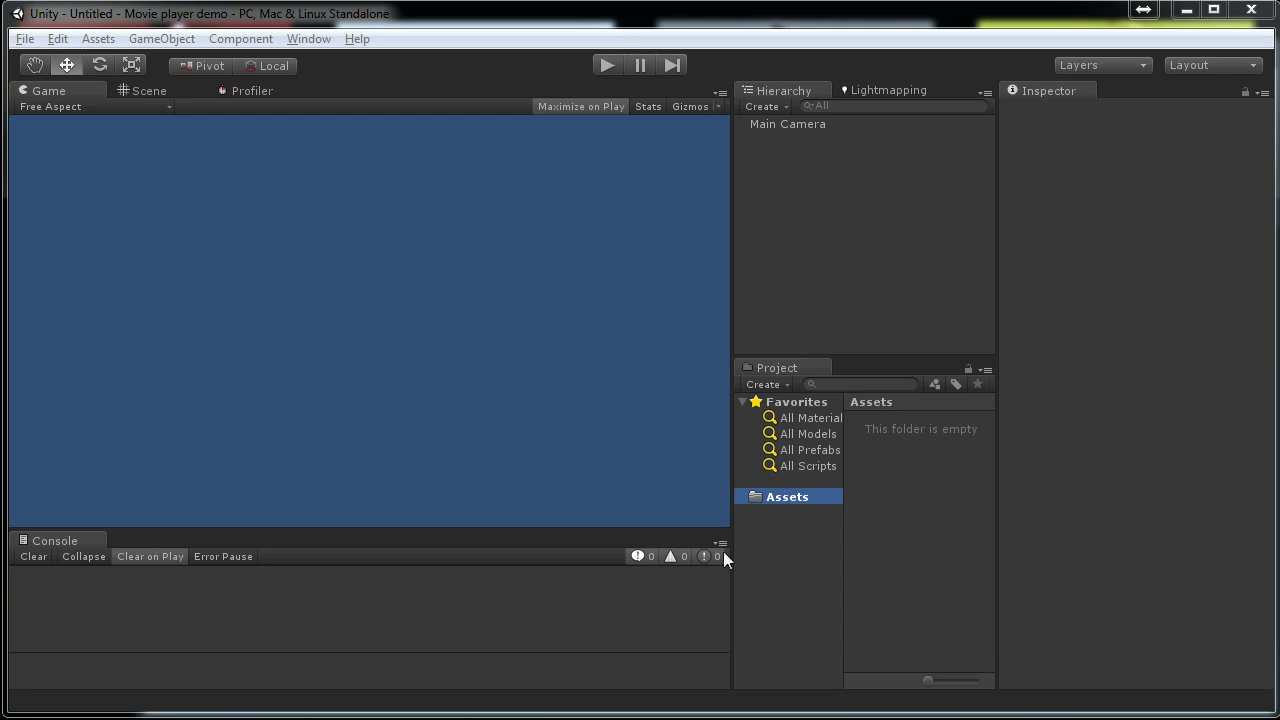
Step: From Total Commander, open the MoviePlayer package in the Playground folder so Unity imports it
key("alt+Tab")
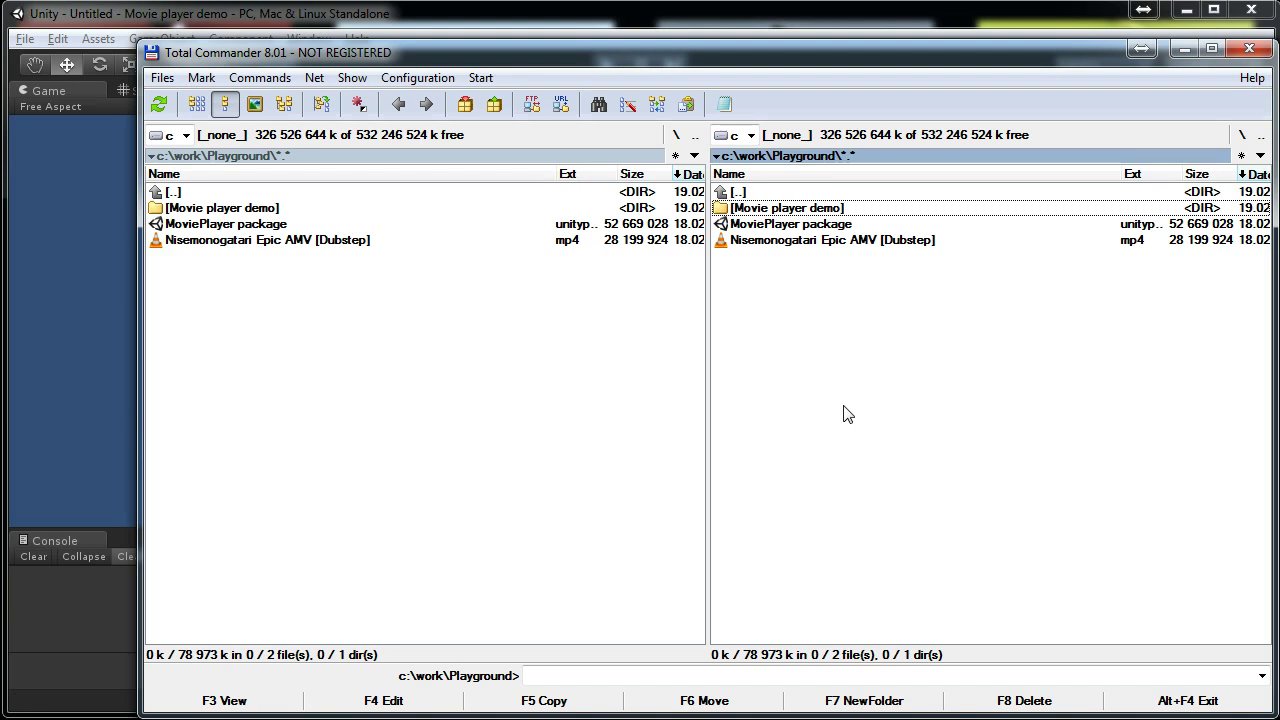
key("Down")
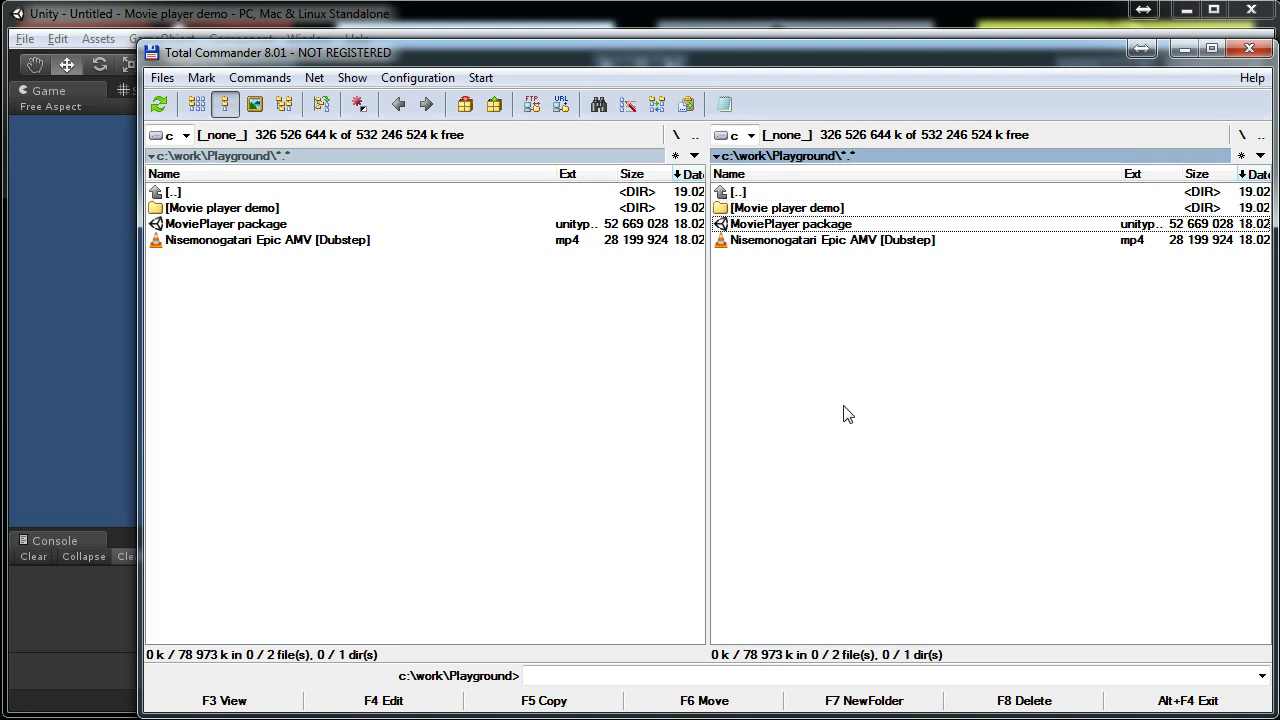
key("Return")
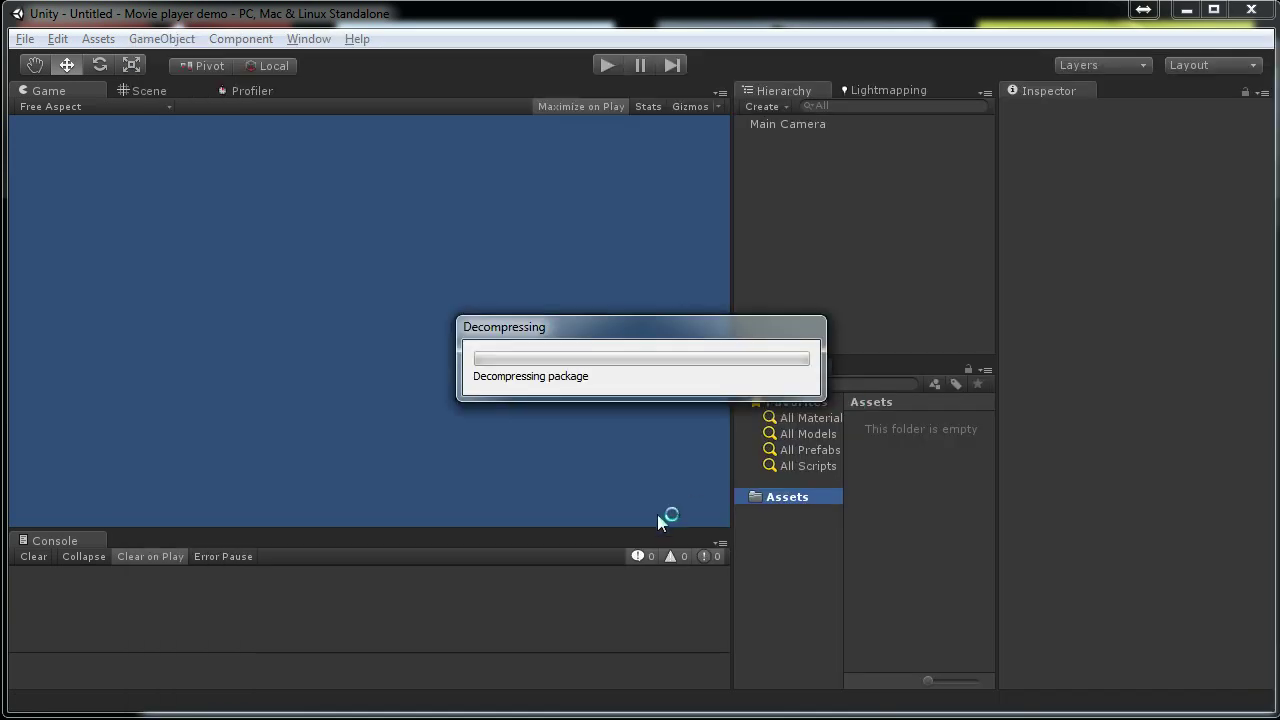
Step: Import all items of the MoviePlayer package
left_click(94, 60)
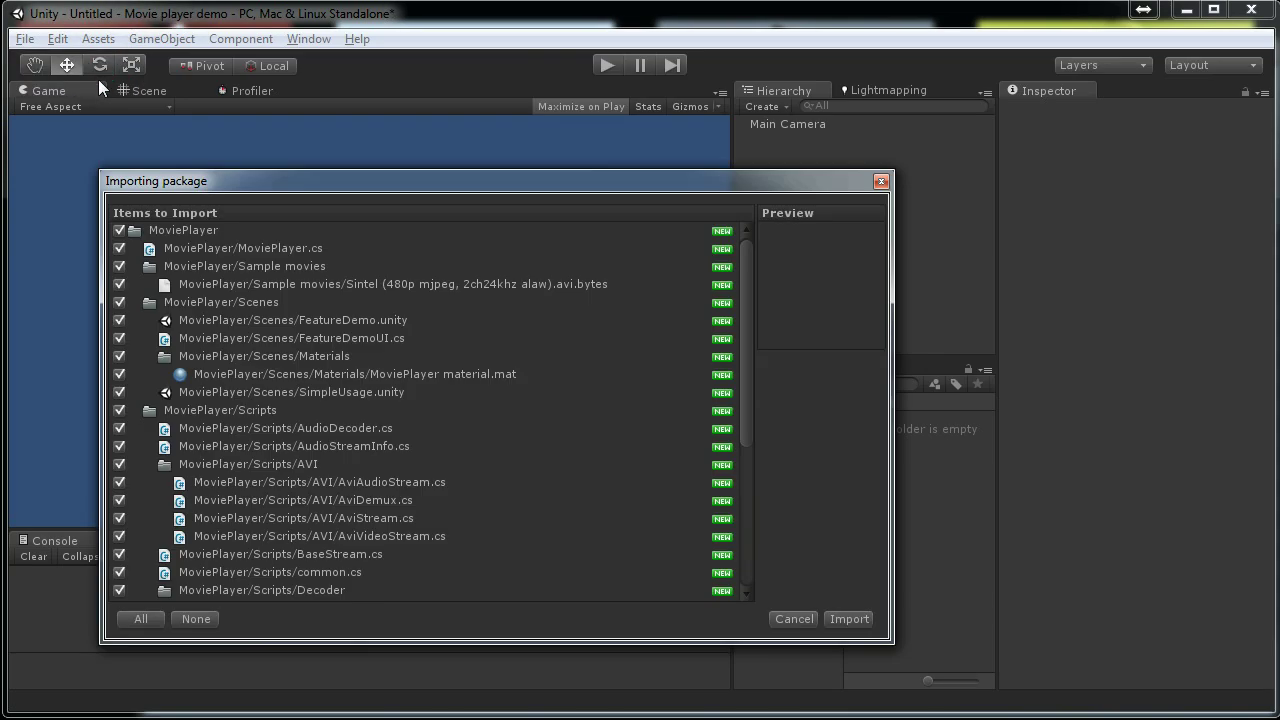
scroll(744, 456, "down", 5)
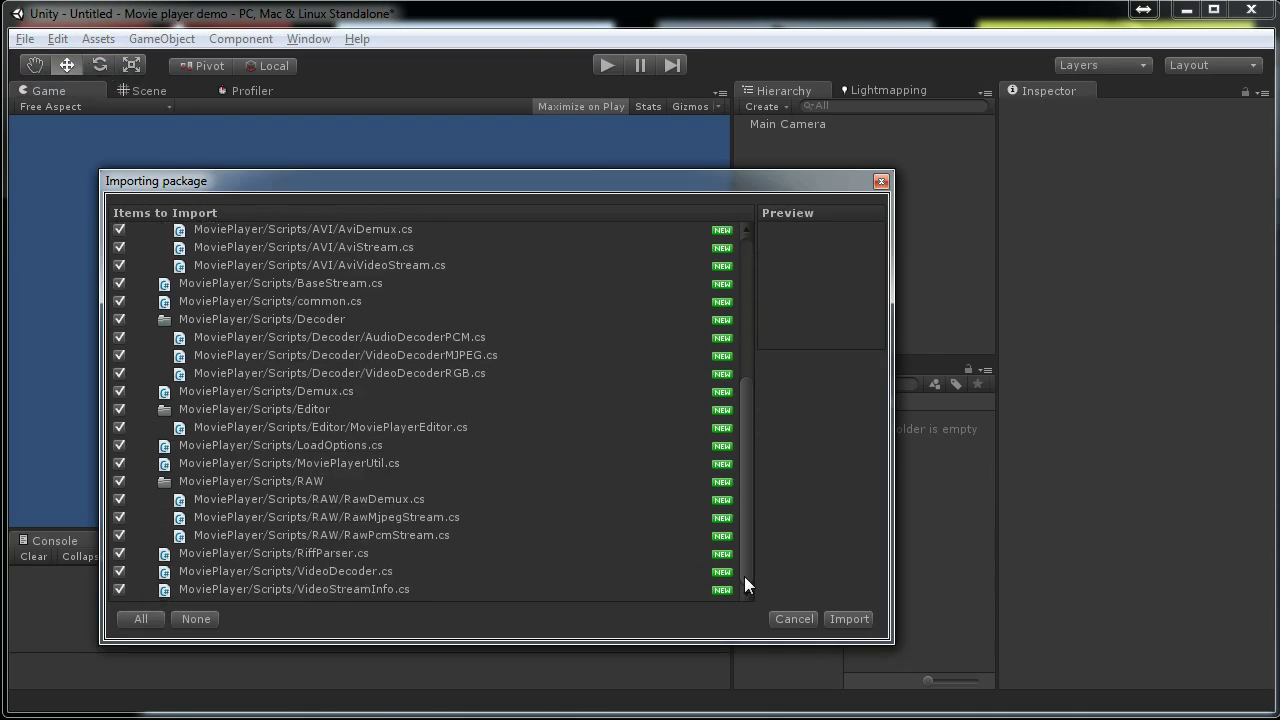
left_click(848, 619)
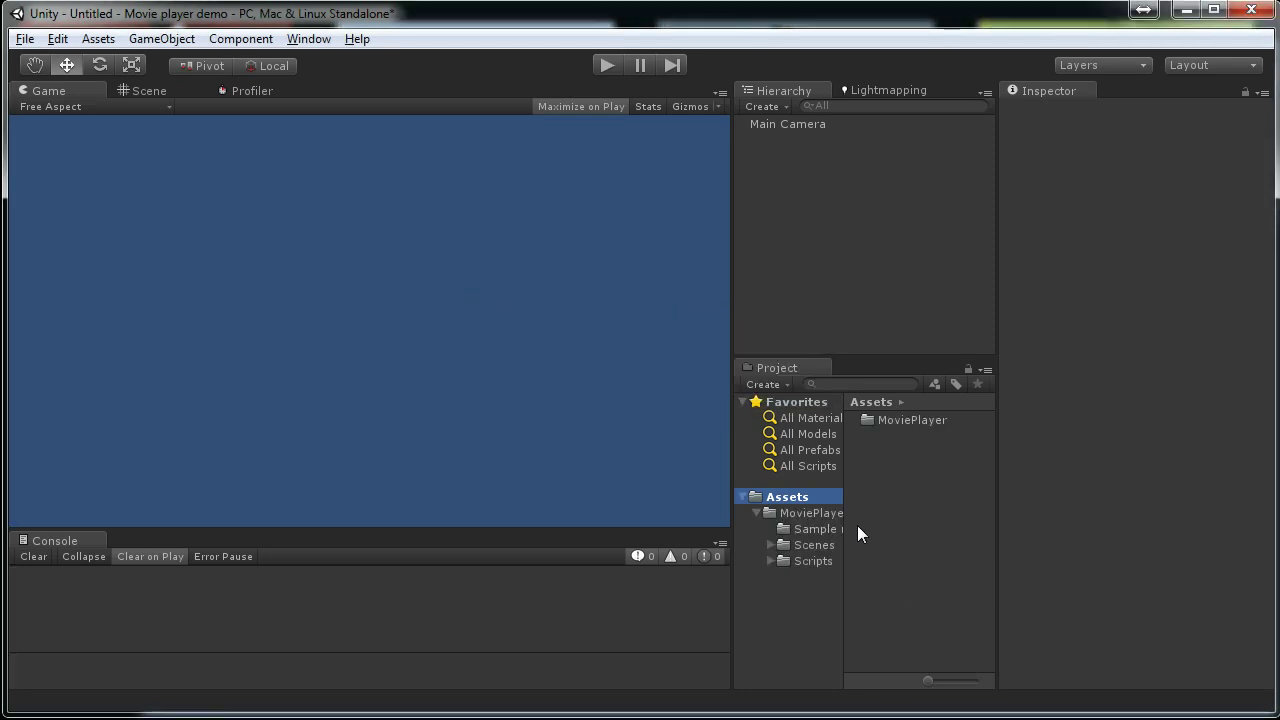
Step: Browse the MoviePlayer, Sample movies, Scripts and Scenes folders, inspecting the Sintel sample movie
left_click(812, 513)
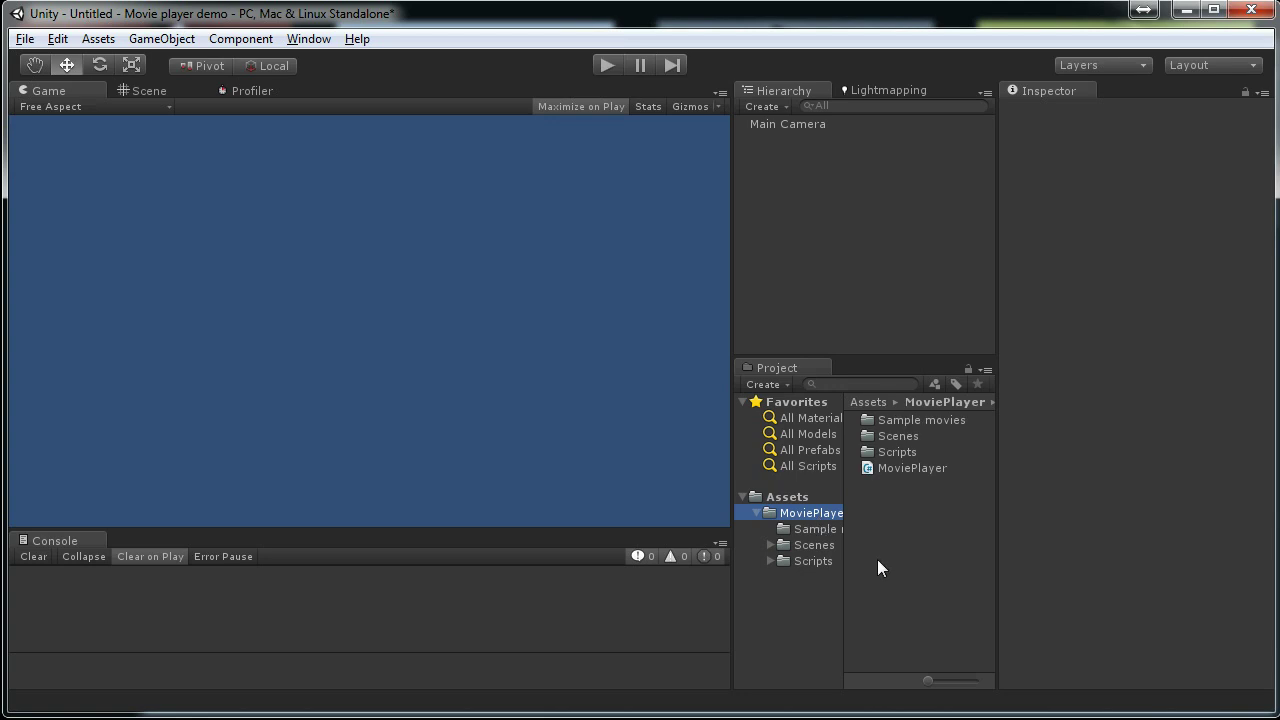
left_click(814, 528)
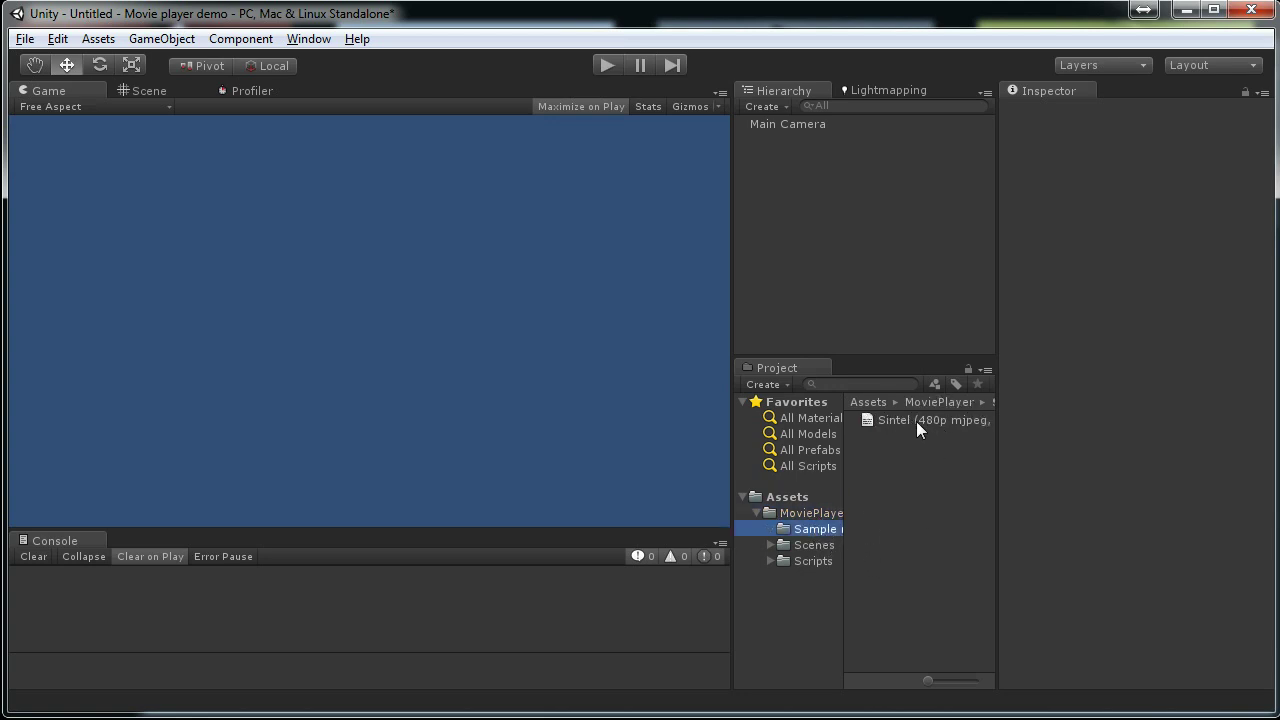
left_click(913, 421)
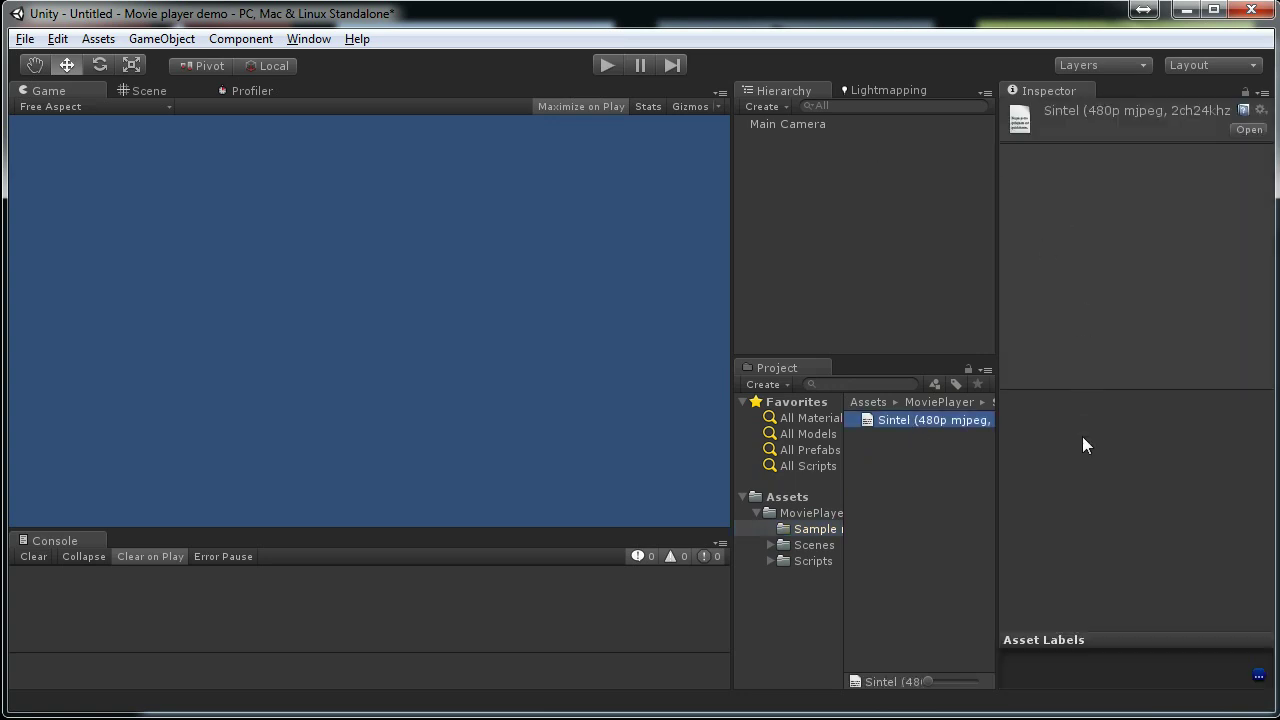
left_click(815, 544)
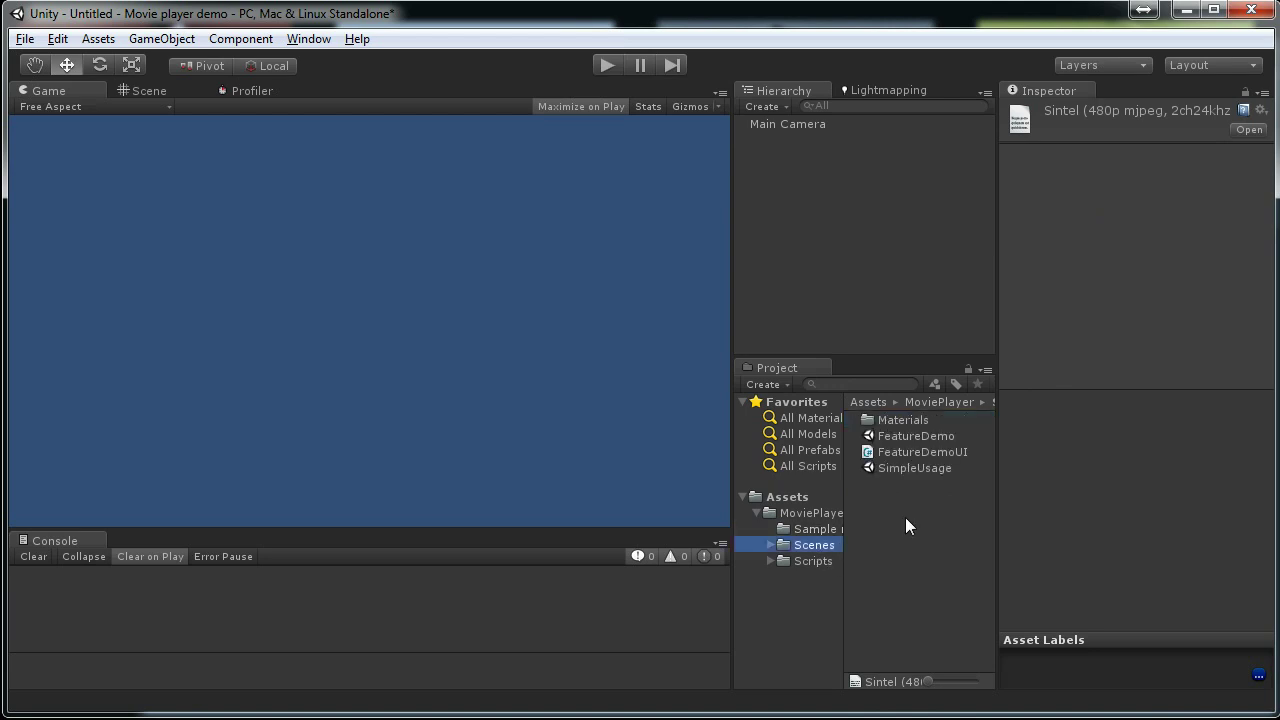
left_click(813, 561)
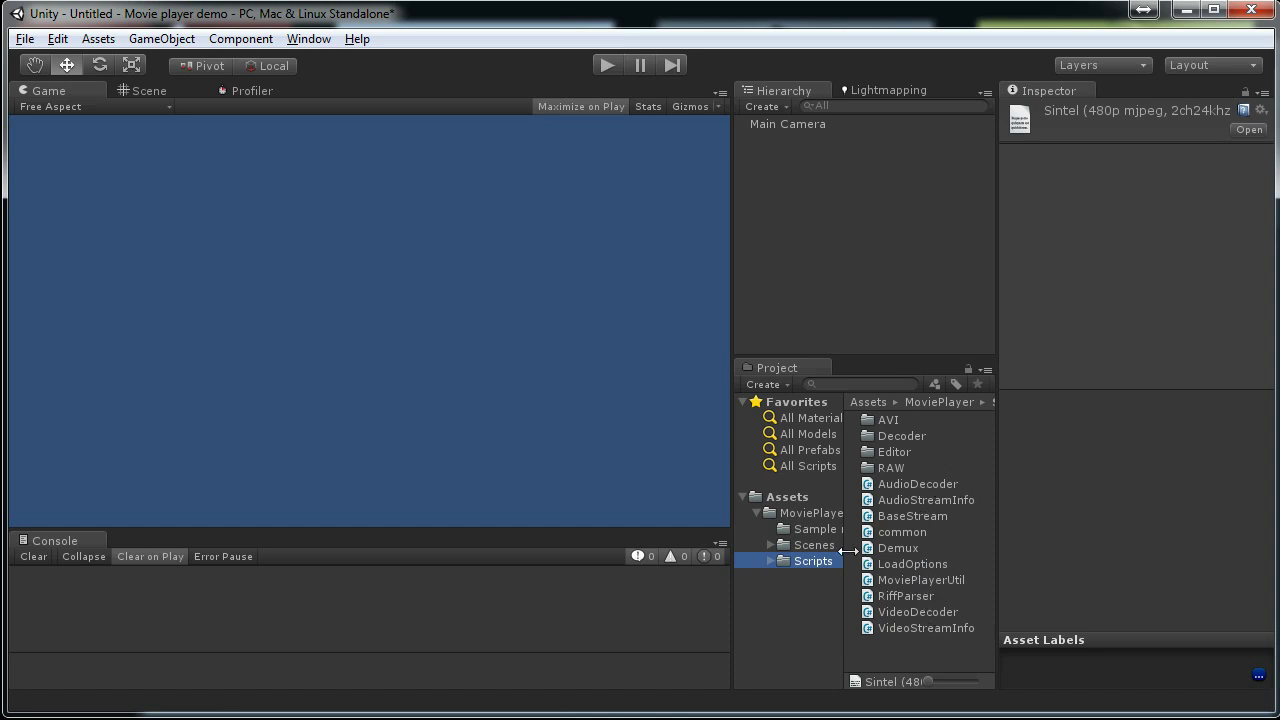
left_click(814, 545)
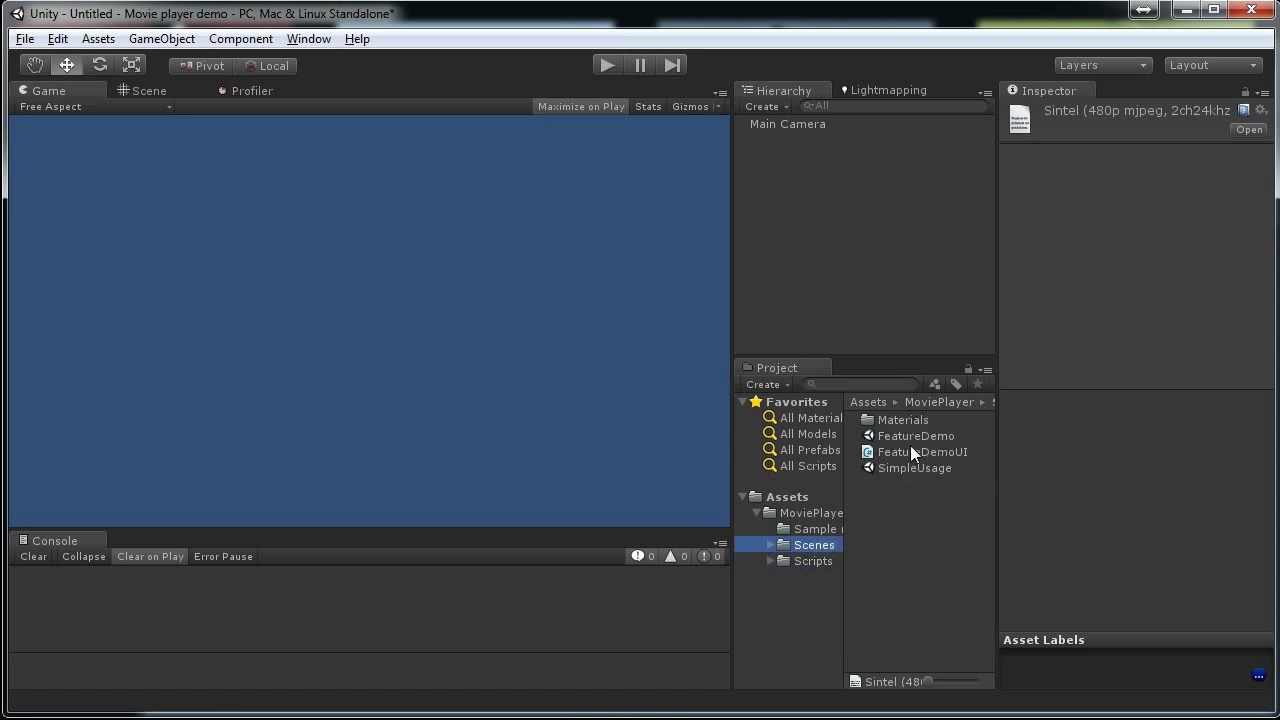
Step: Open FeatureDemo without saving, inspect DemoUI, Main Camera and MoviePlayerCube's Source, then run it
double_click(925, 436)
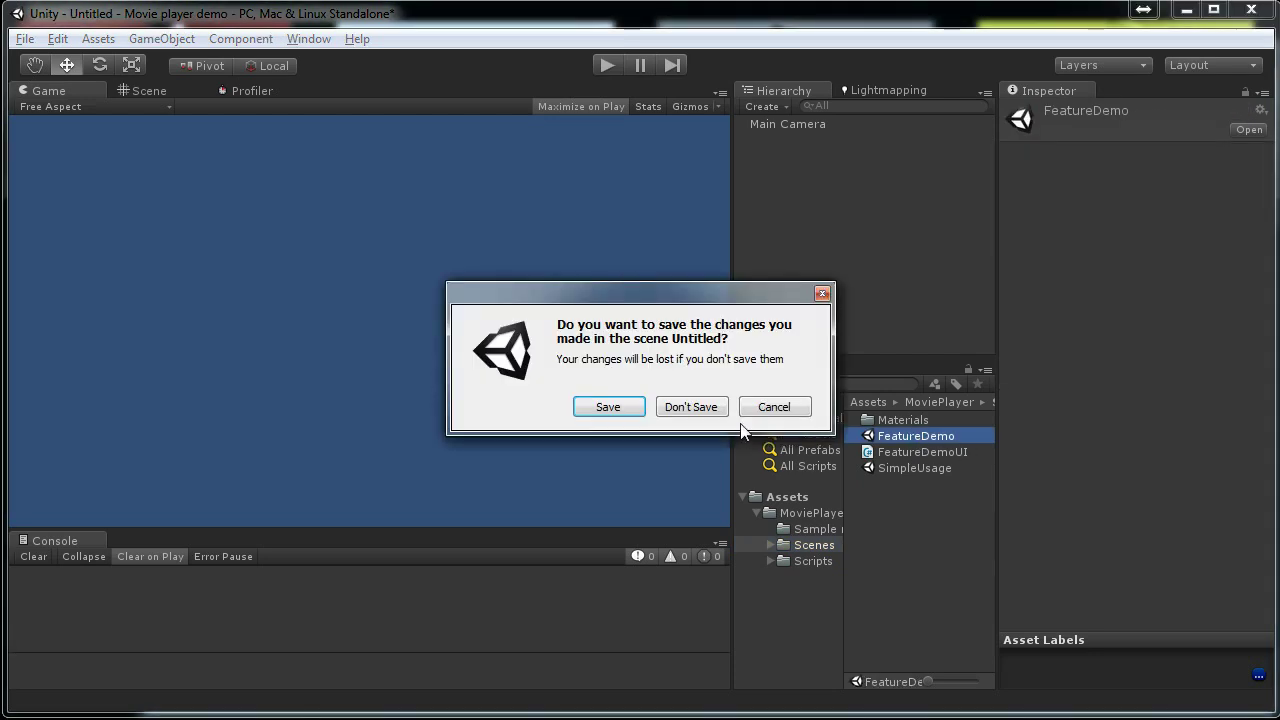
left_click(706, 409)
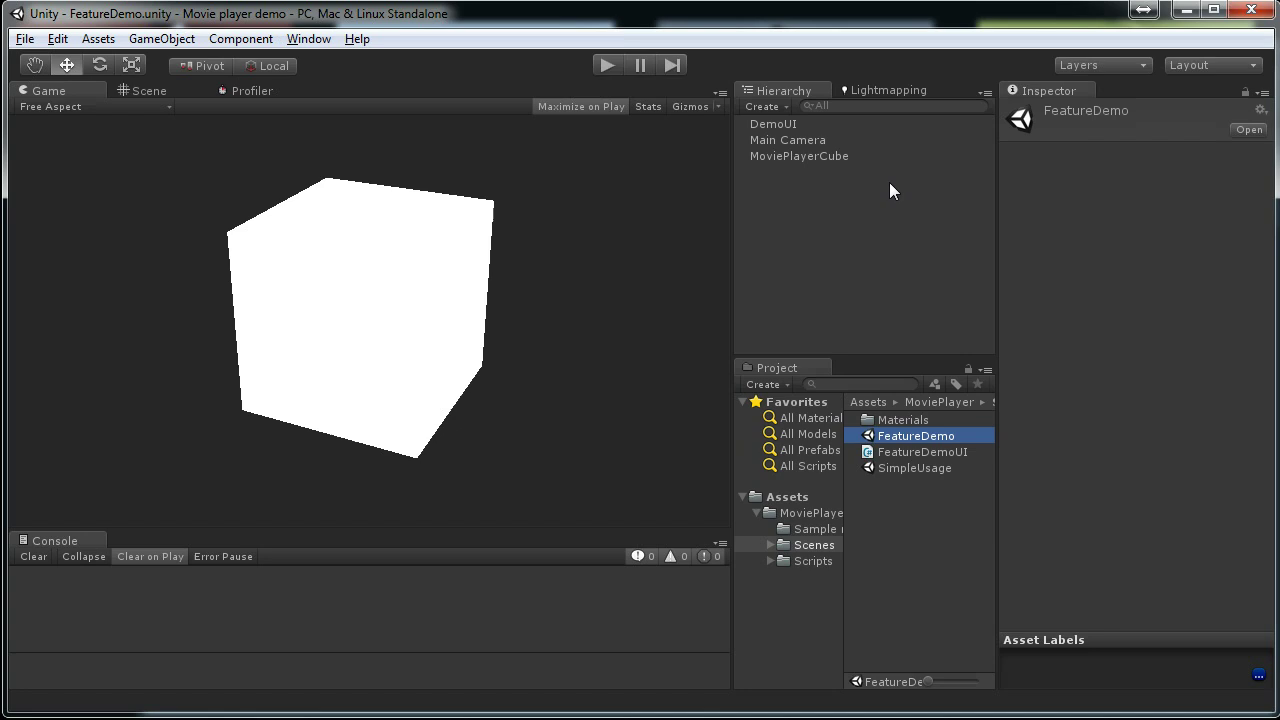
left_click(796, 124)
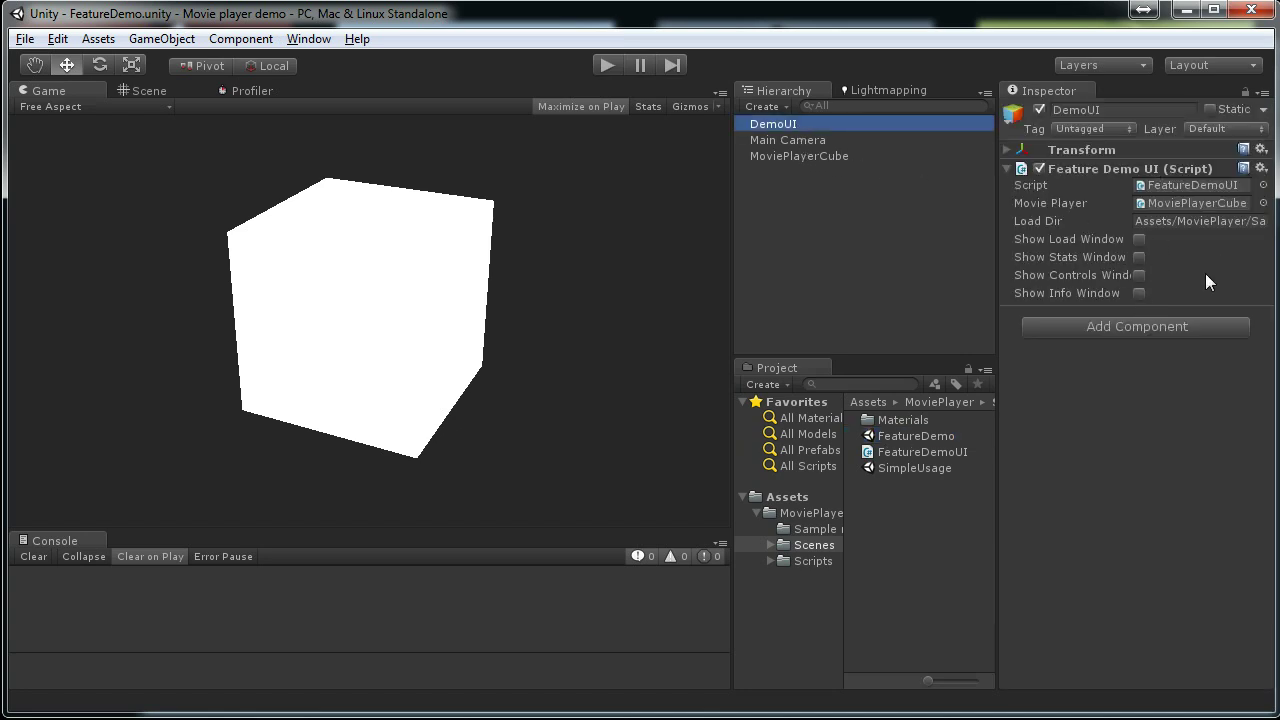
left_click(842, 141)
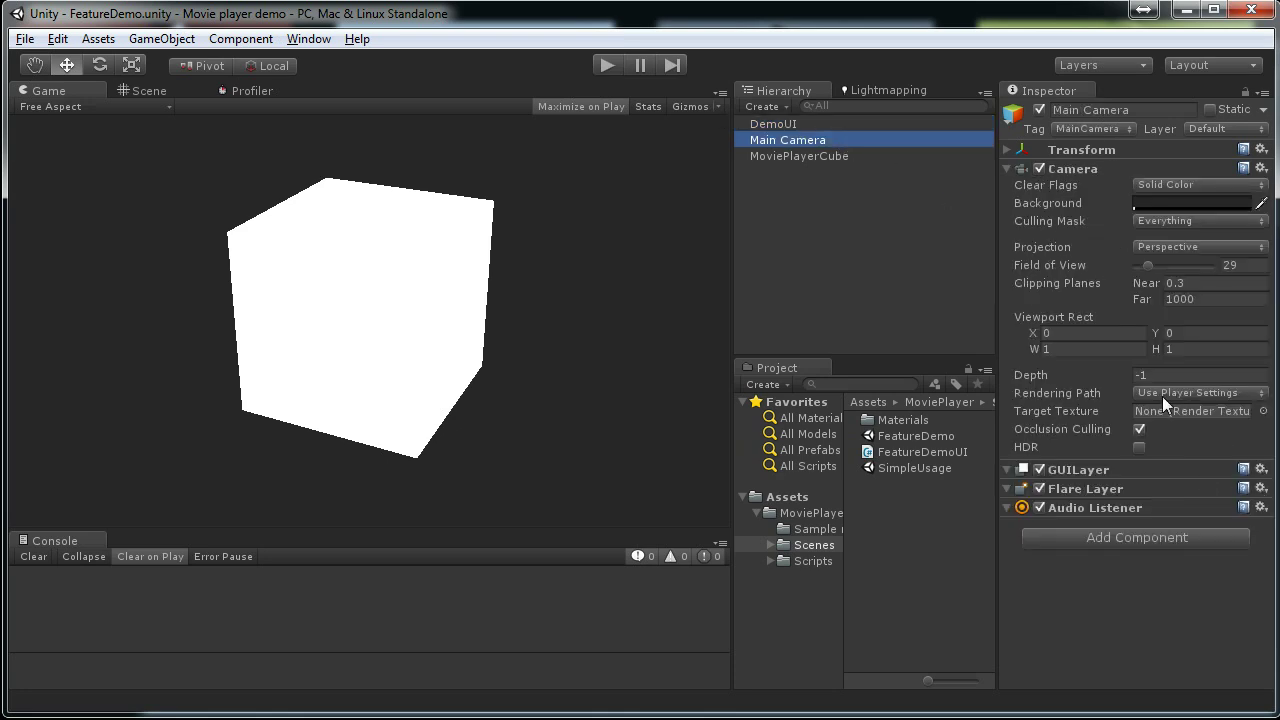
left_click(844, 156)
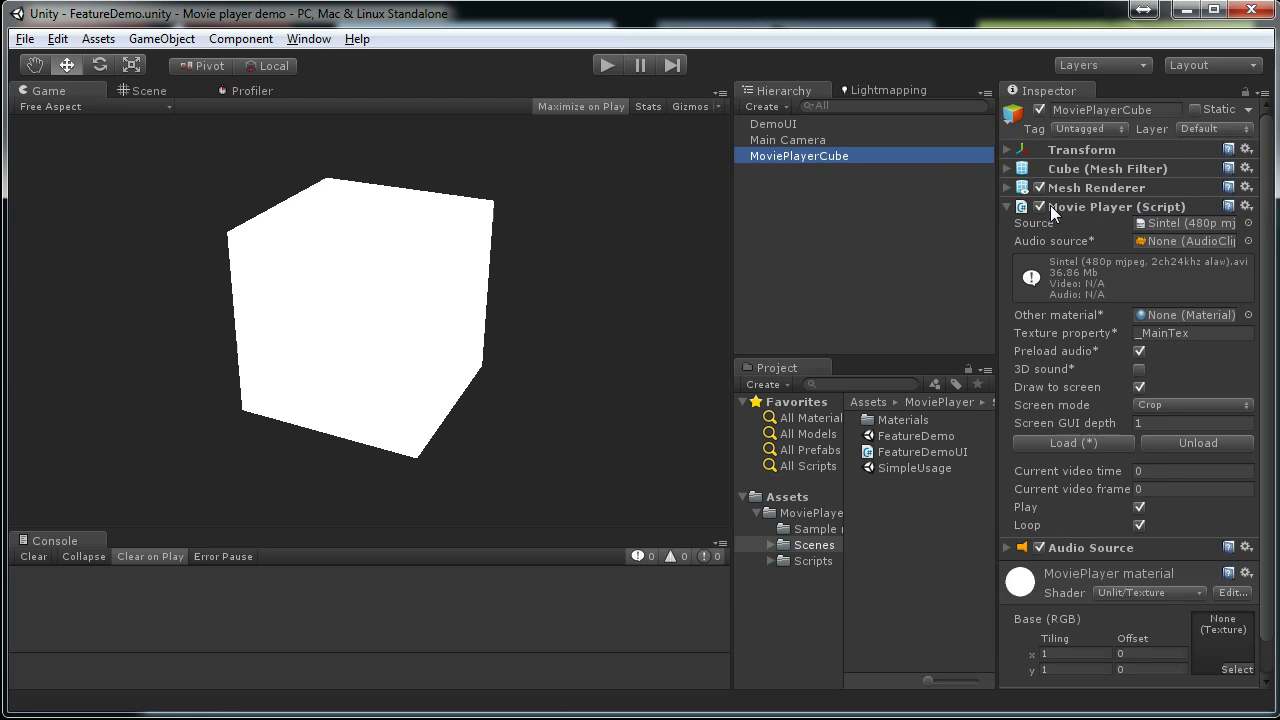
left_click(1195, 225)
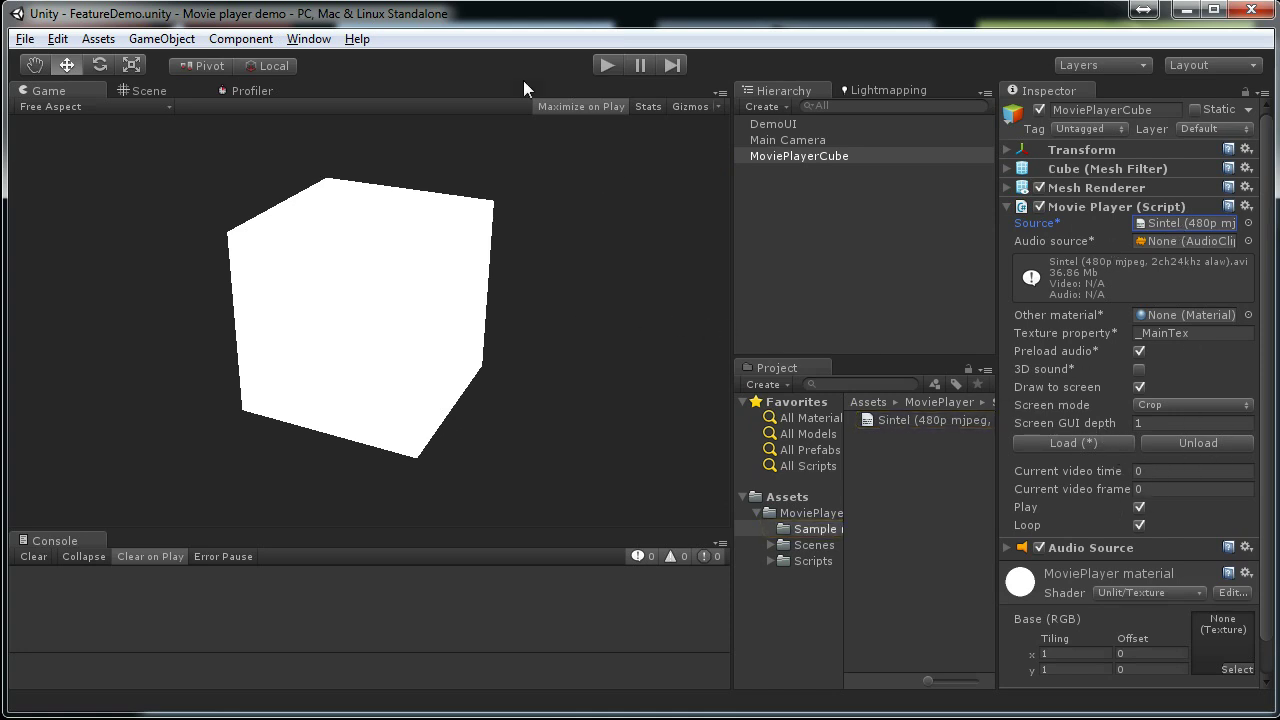
left_click(606, 66)
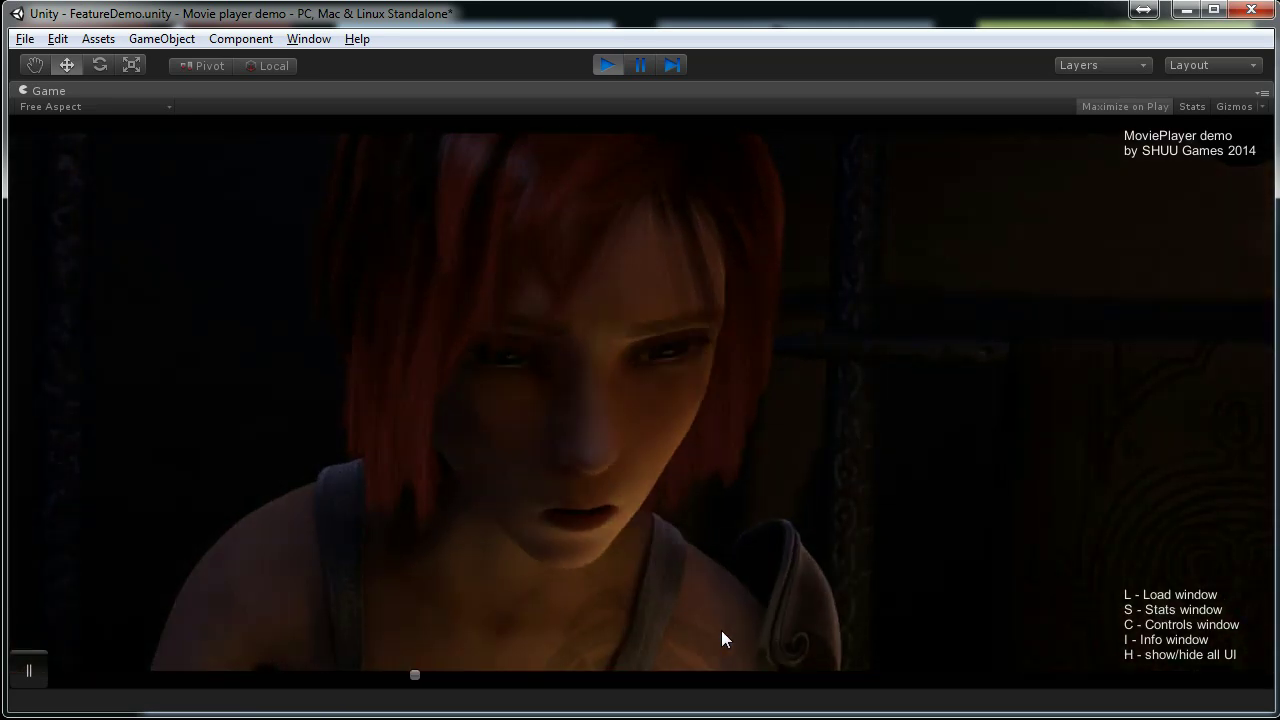
Step: Show the Stats, Controls and Info windows, arrange them along the edges, and pause Sintel
key("s")
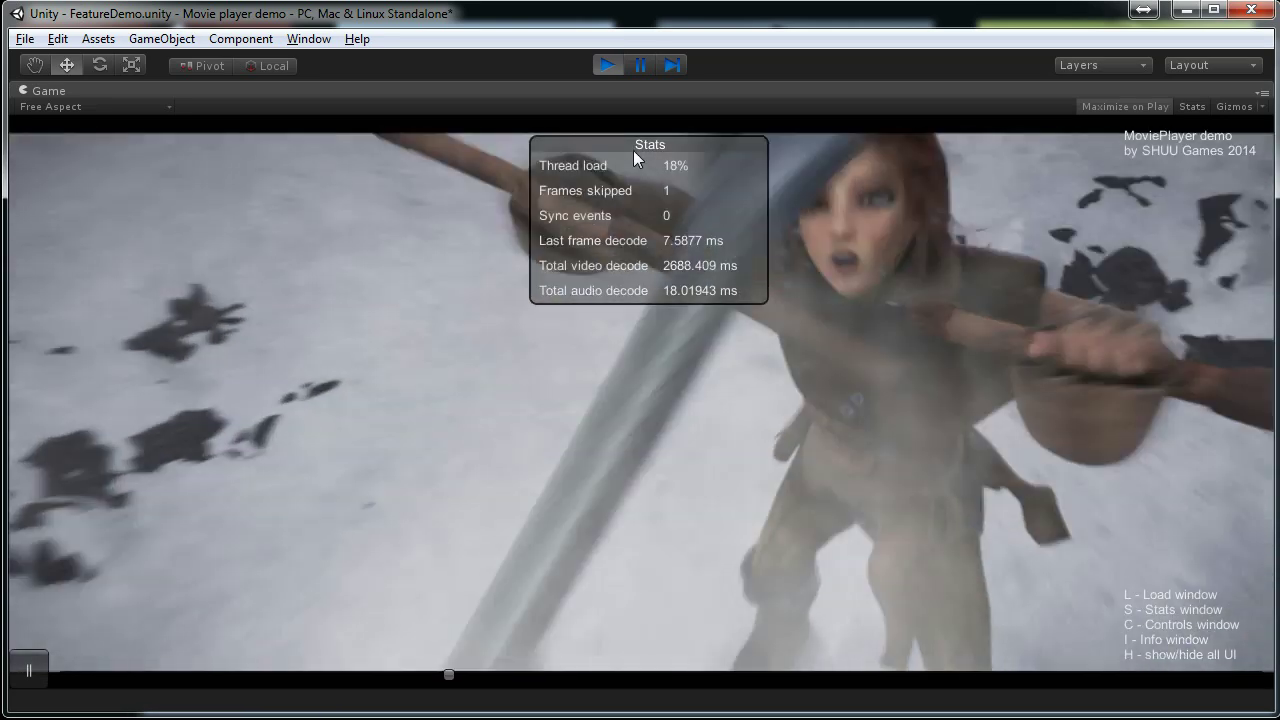
left_click_drag(633, 150, 1118, 191)
key("c")
left_click_drag(685, 249, 1177, 399)
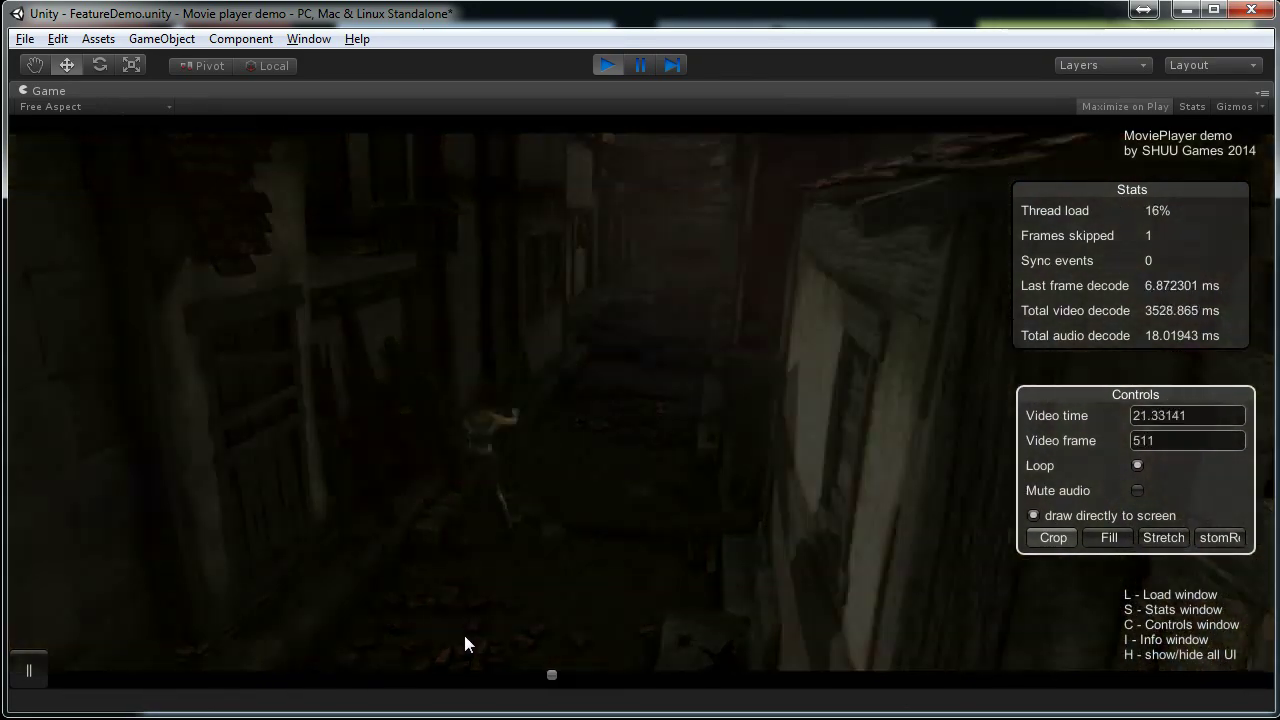
key("i")
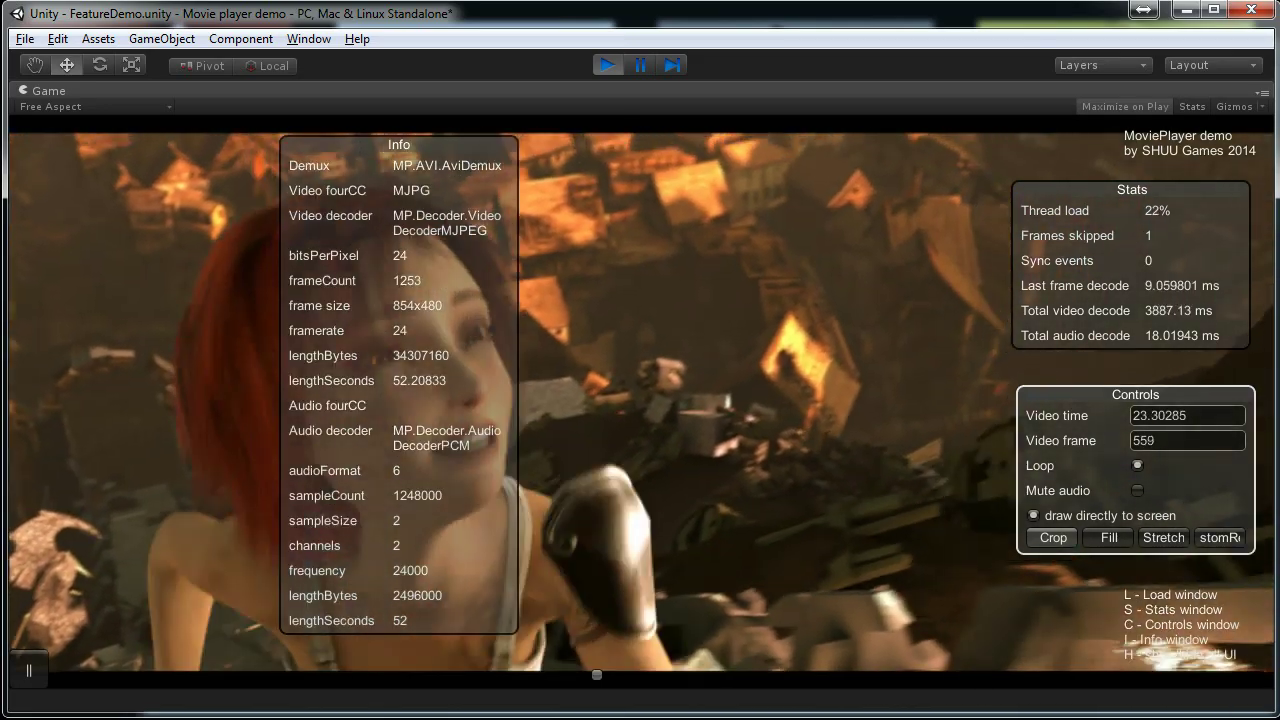
left_click_drag(475, 145, 212, 132)
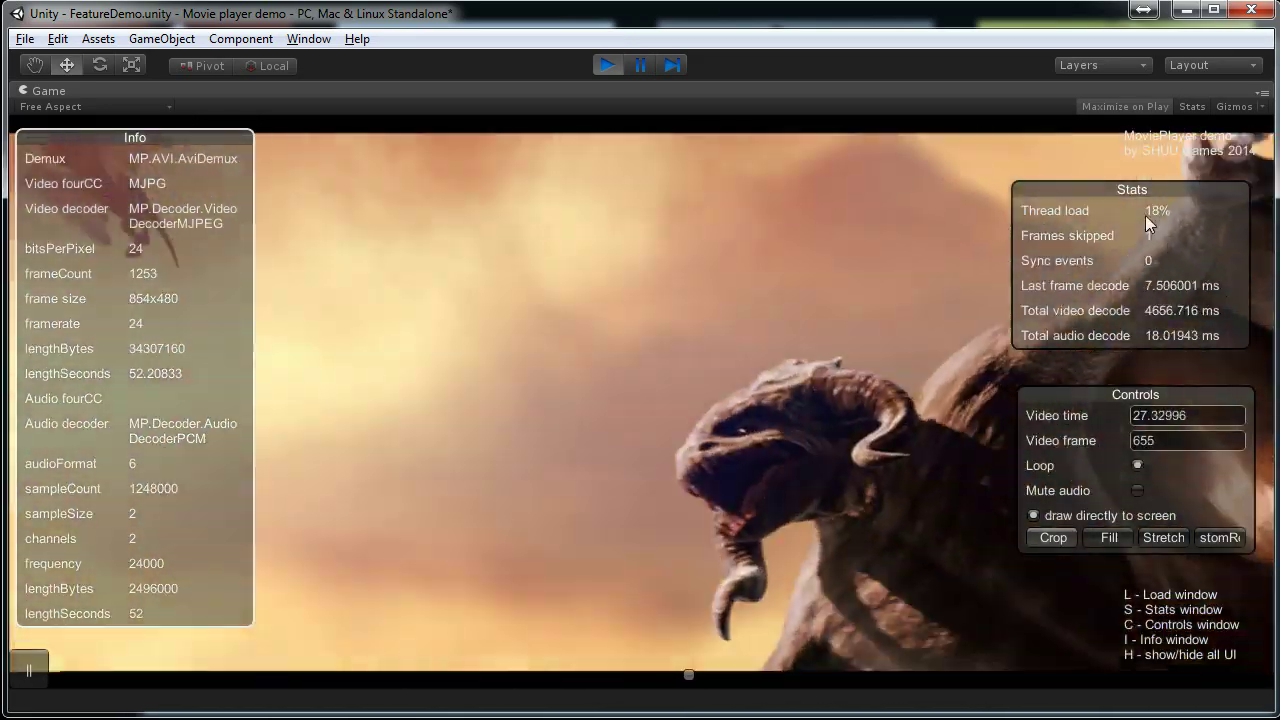
left_click_drag(1150, 186, 1174, 168)
left_click_drag(1163, 392, 1181, 339)
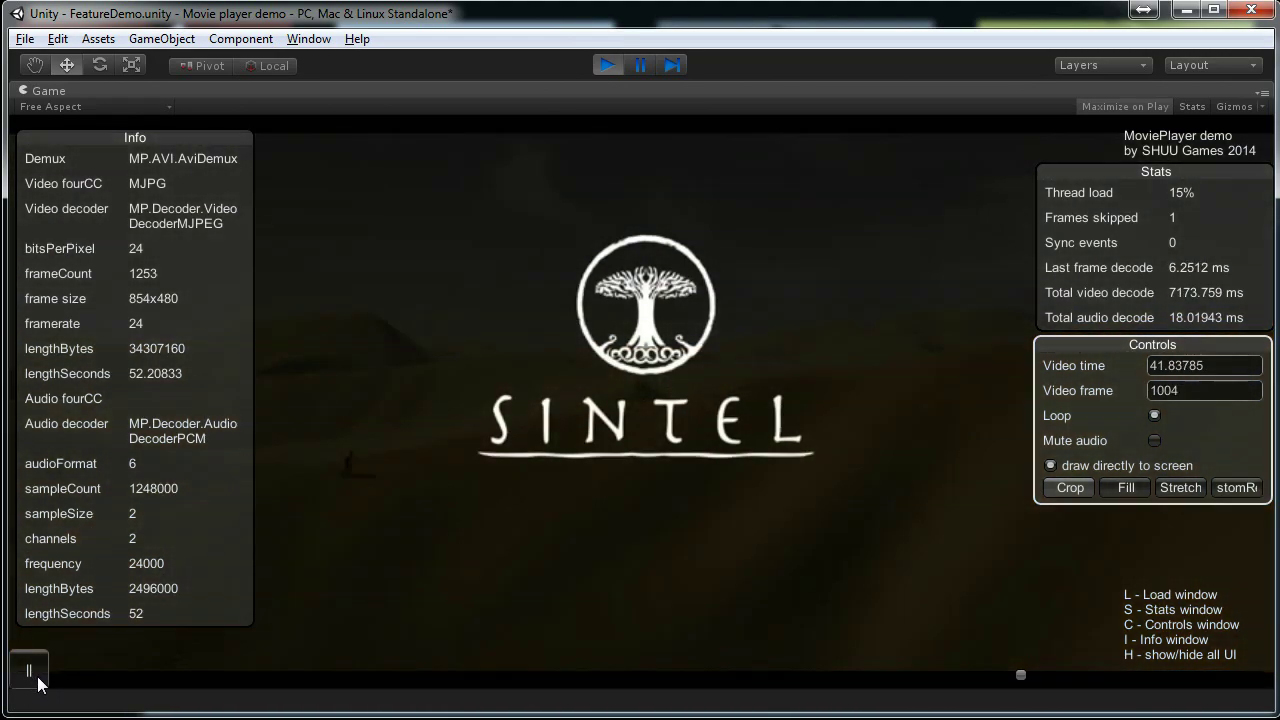
left_click(38, 682)
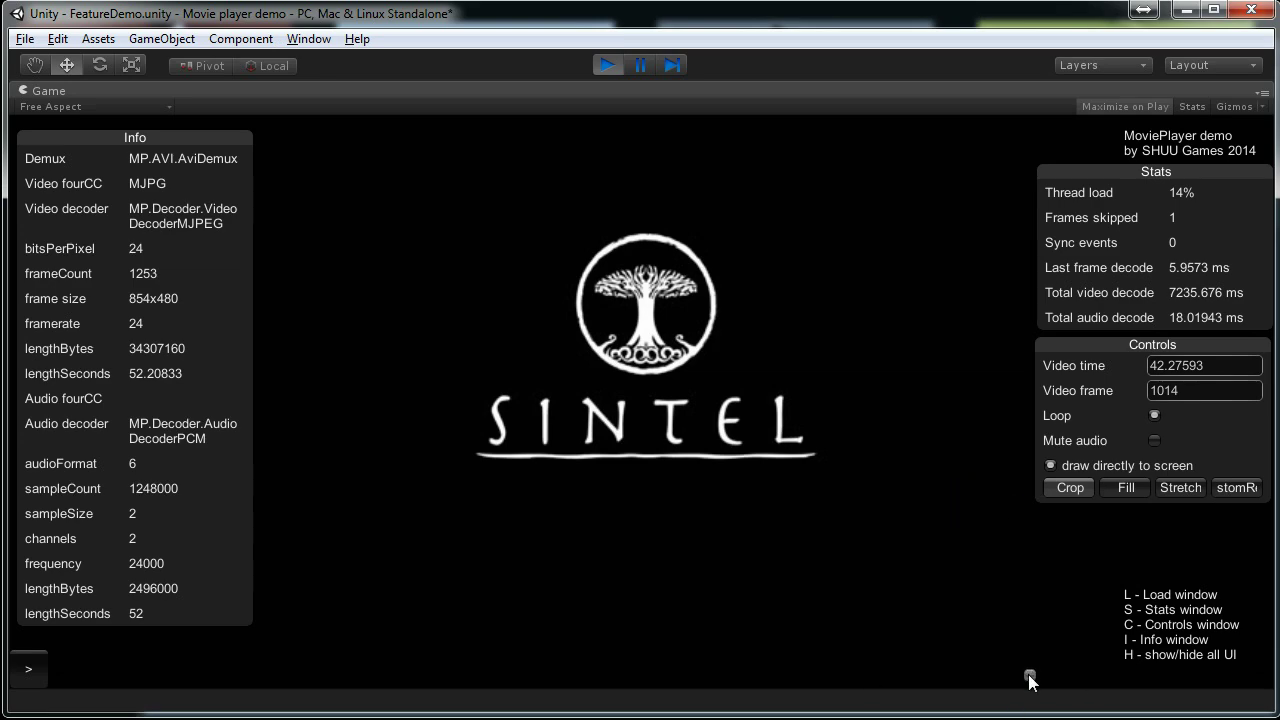
Step: Scrub Sintel back to 19.5 seconds, frame 468, nudging the Info window slightly
left_click_drag(1030, 674, 614, 712)
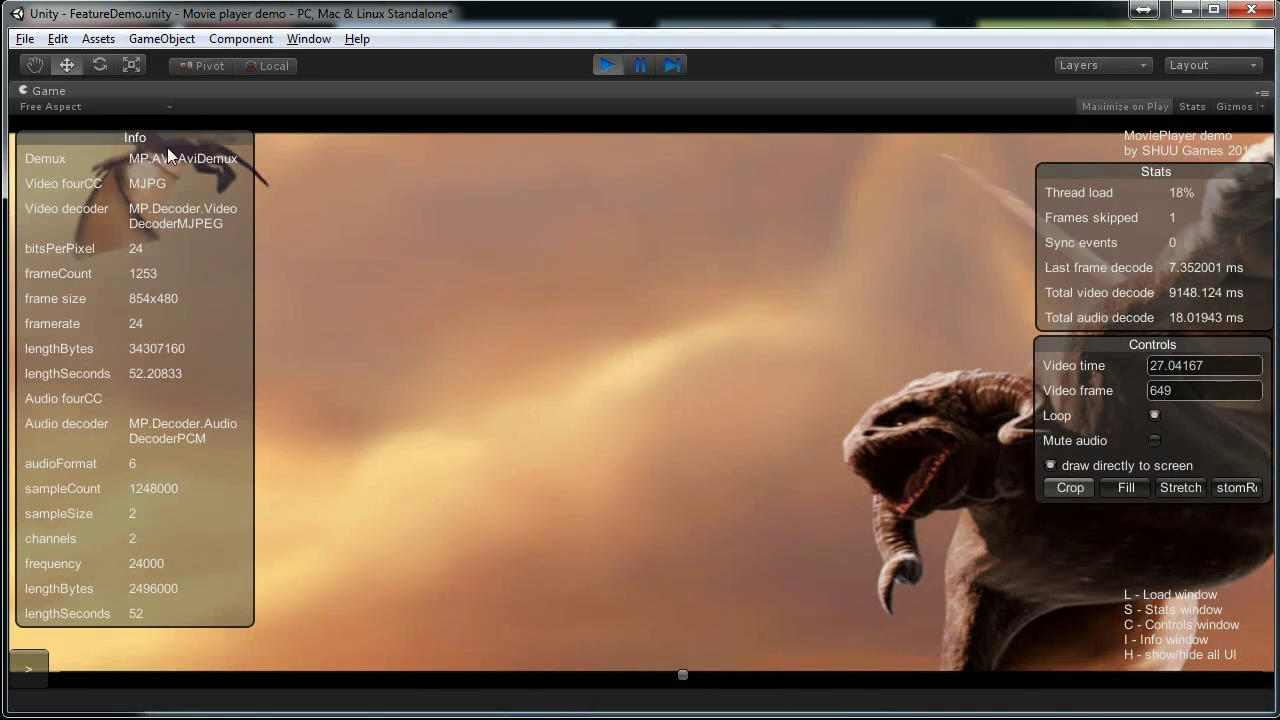
left_click_drag(168, 150, 176, 143)
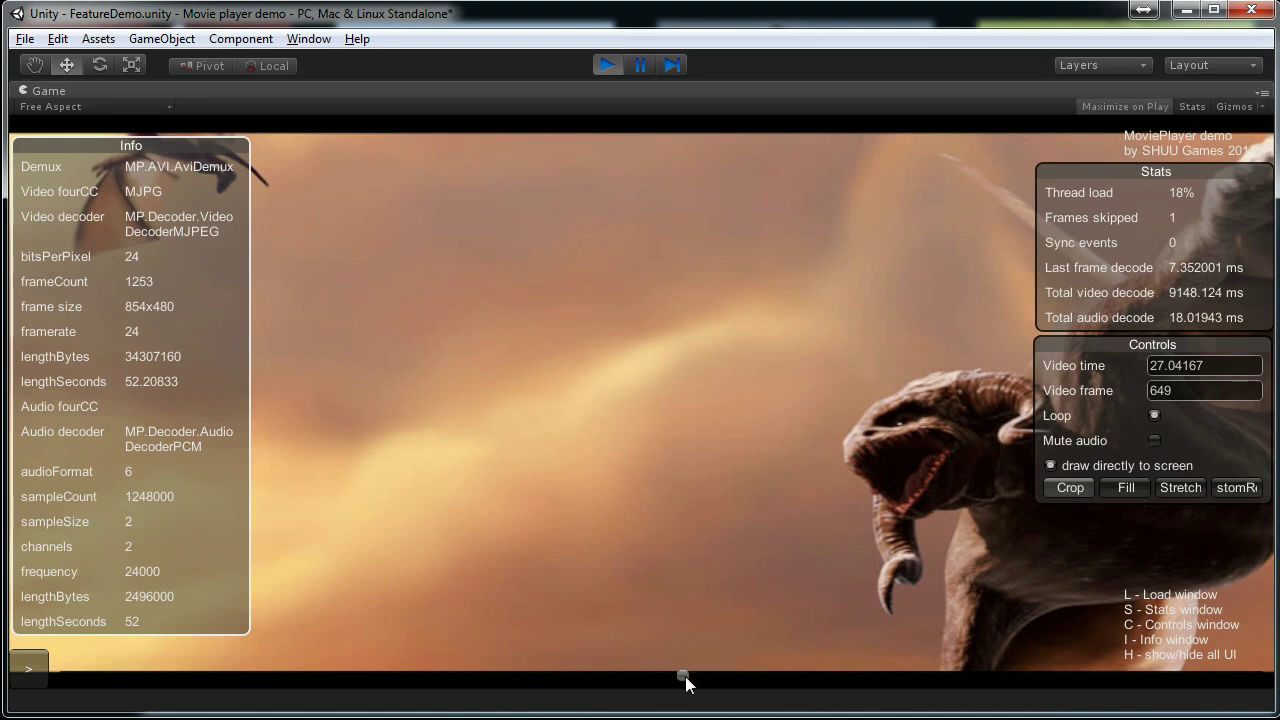
left_click_drag(684, 676, 510, 677)
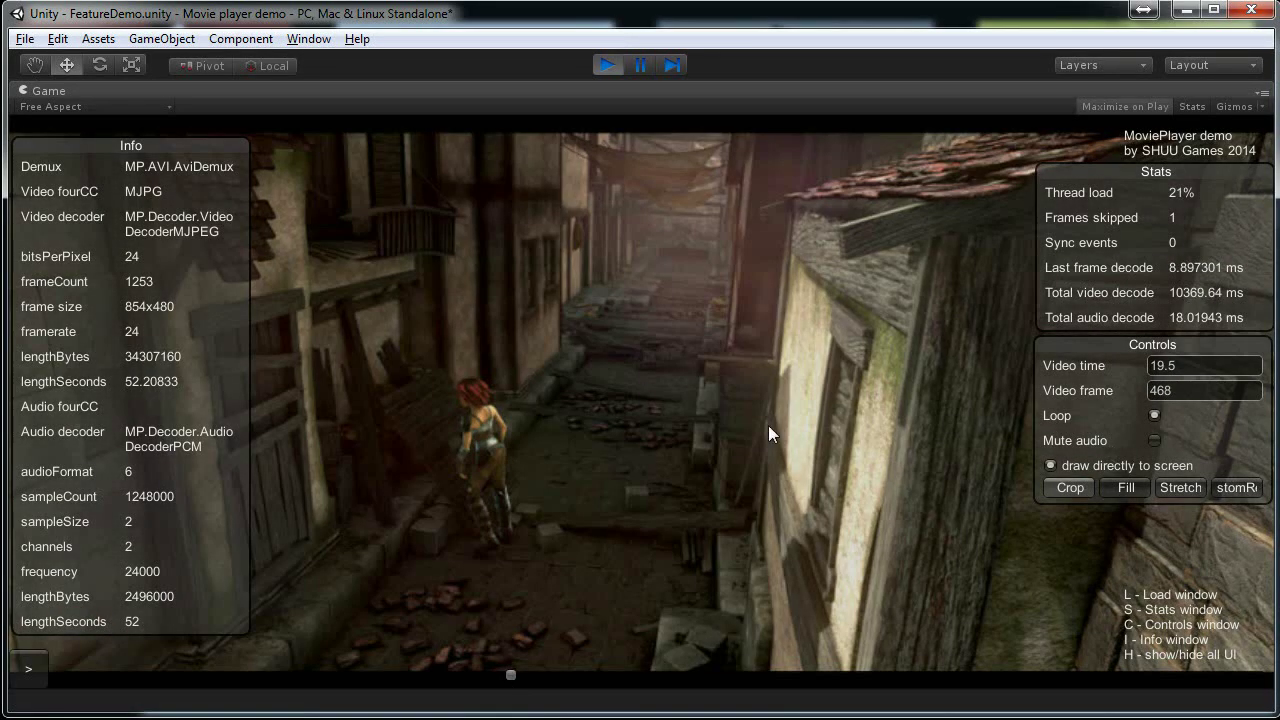
Step: Switch the movie's screen mode to Stretch, then CustomRender on a textured cube
left_click(1128, 488)
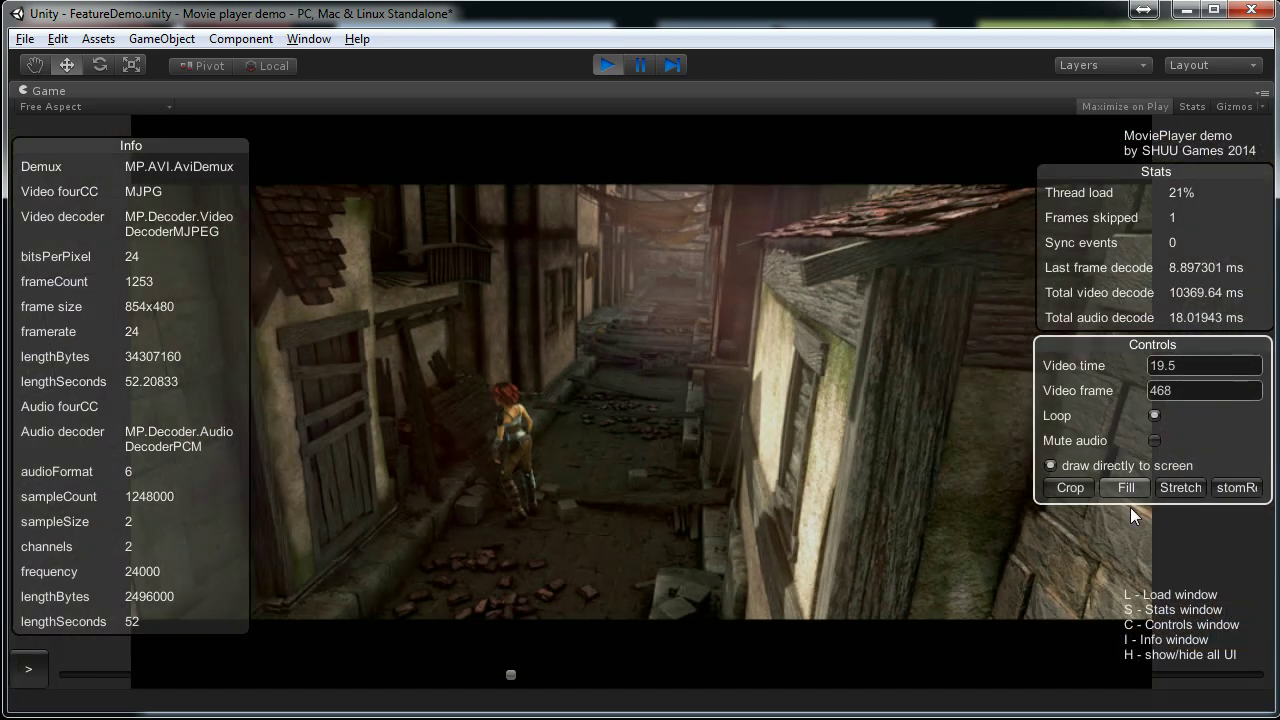
left_click(1180, 486)
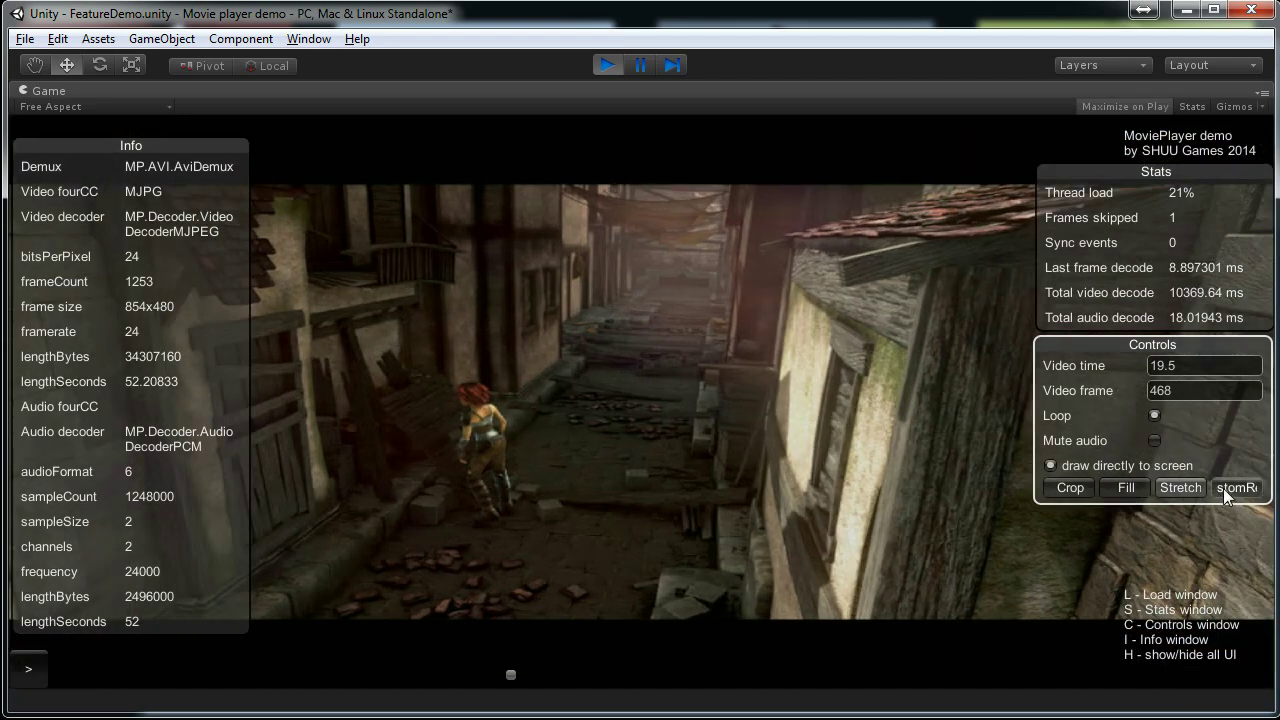
left_click(1225, 488)
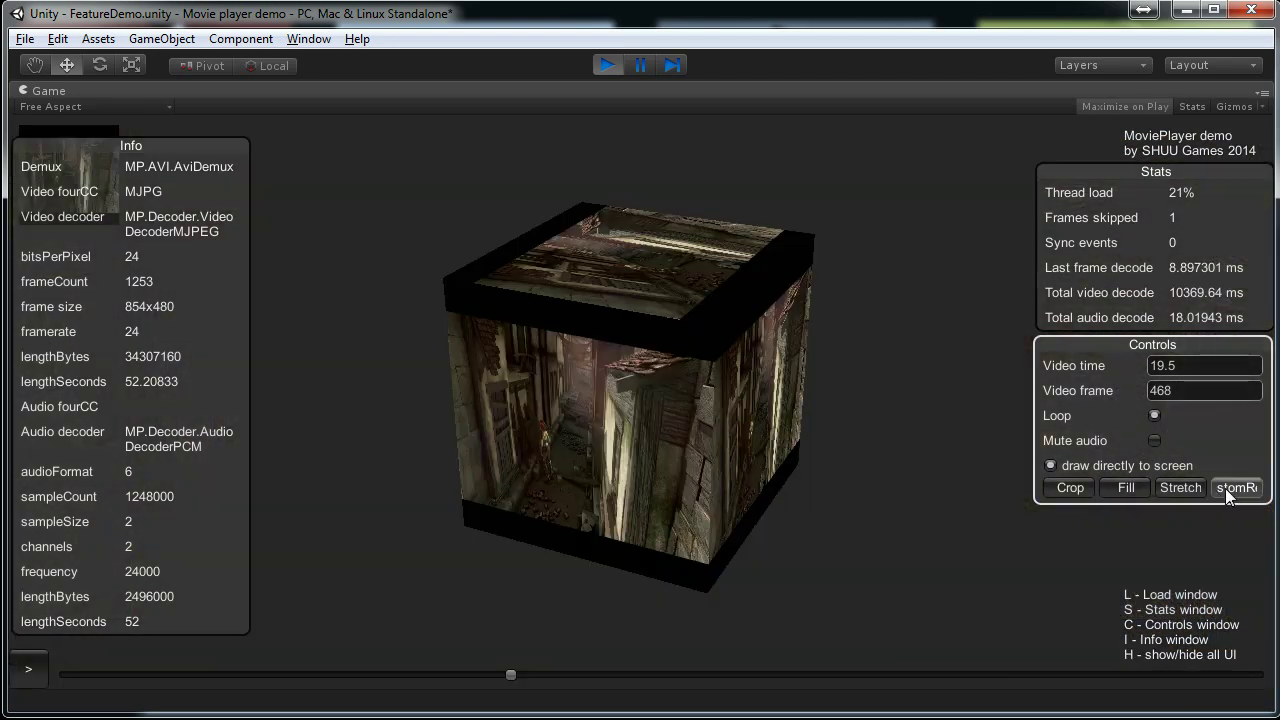
Step: Jump the video to frame 48, then stop play mode back to the editor
left_click(1168, 395)
key("BackSpace")
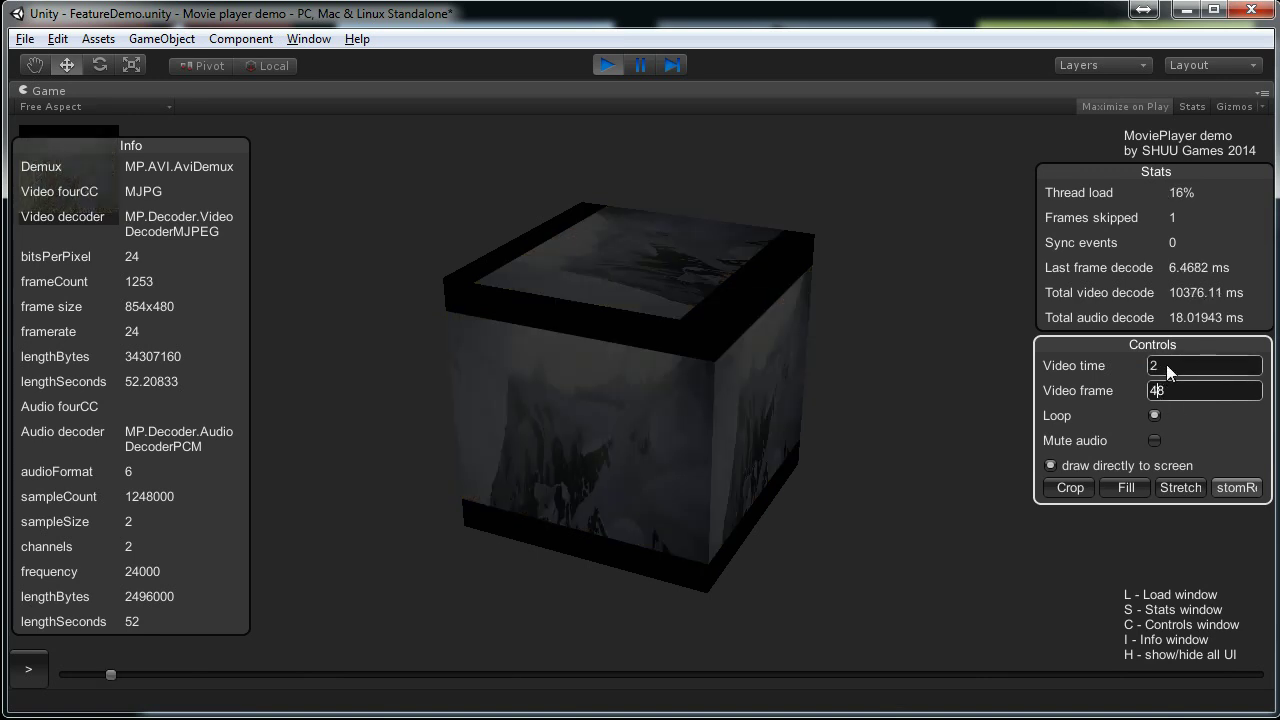
left_click(1166, 364)
left_click(1135, 185)
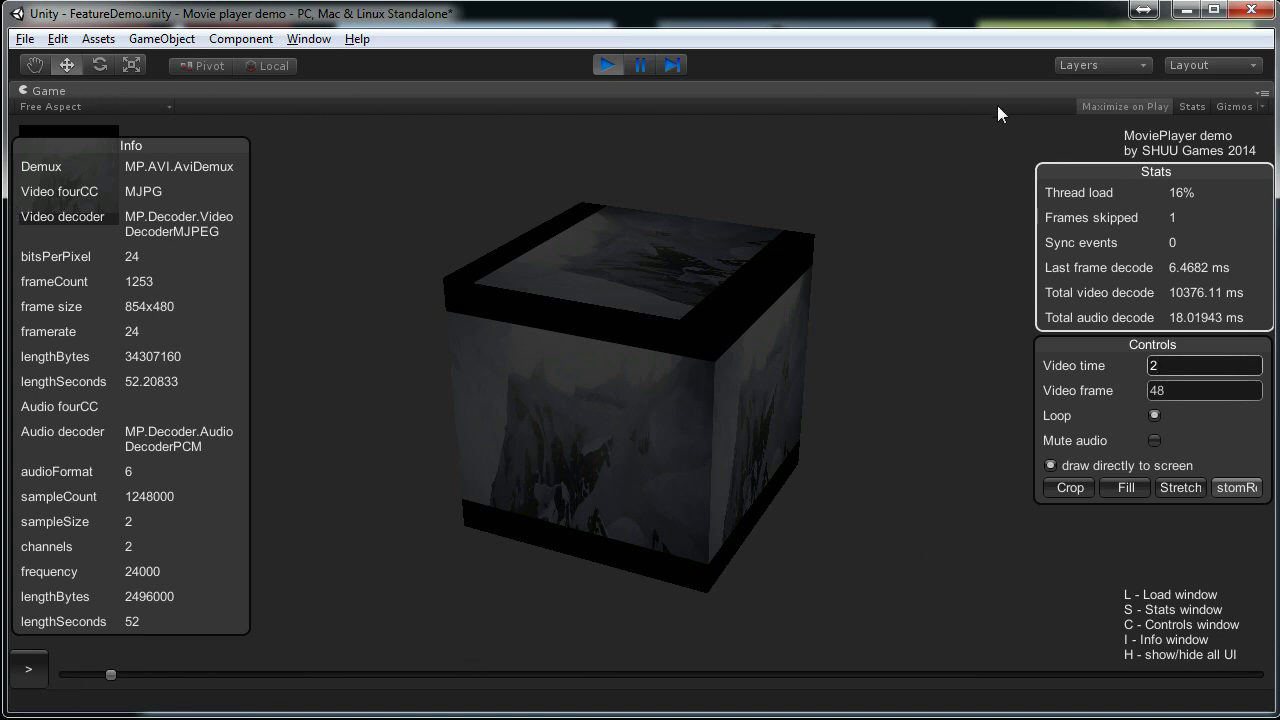
left_click(600, 65)
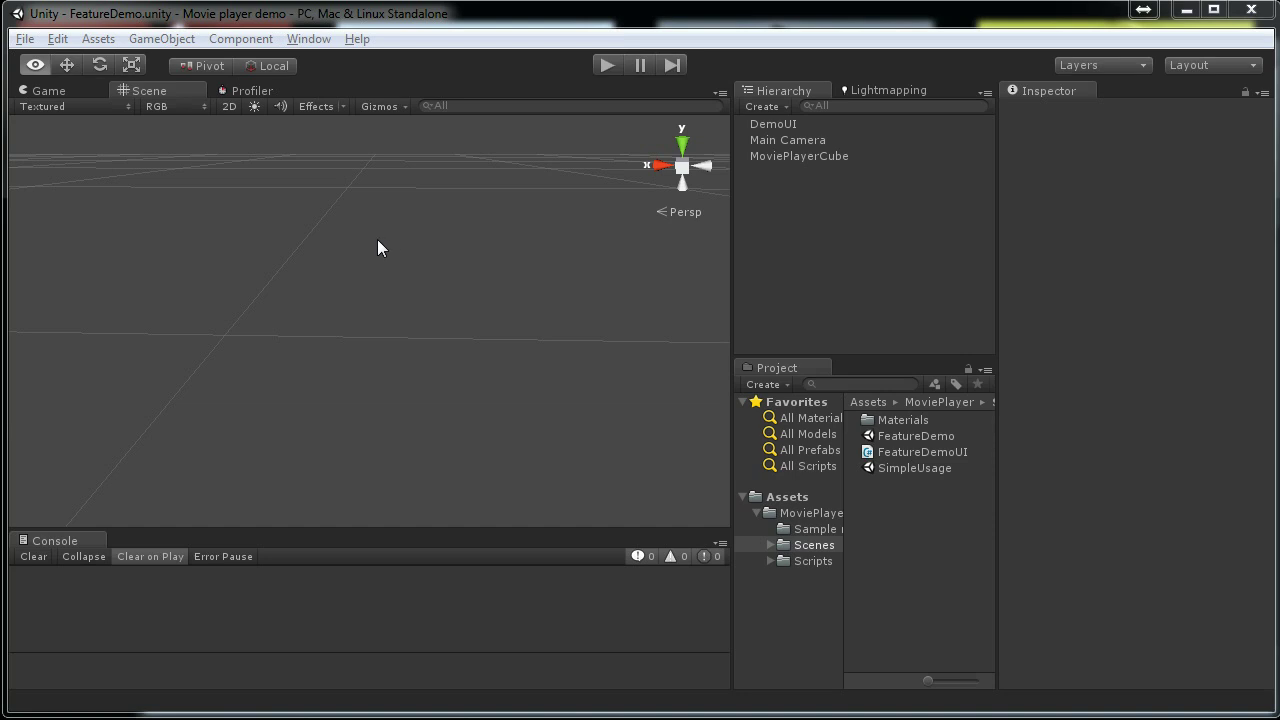
Step: Switch from Unity to Total Commander with Alt+Tab
key("alt+Tab")
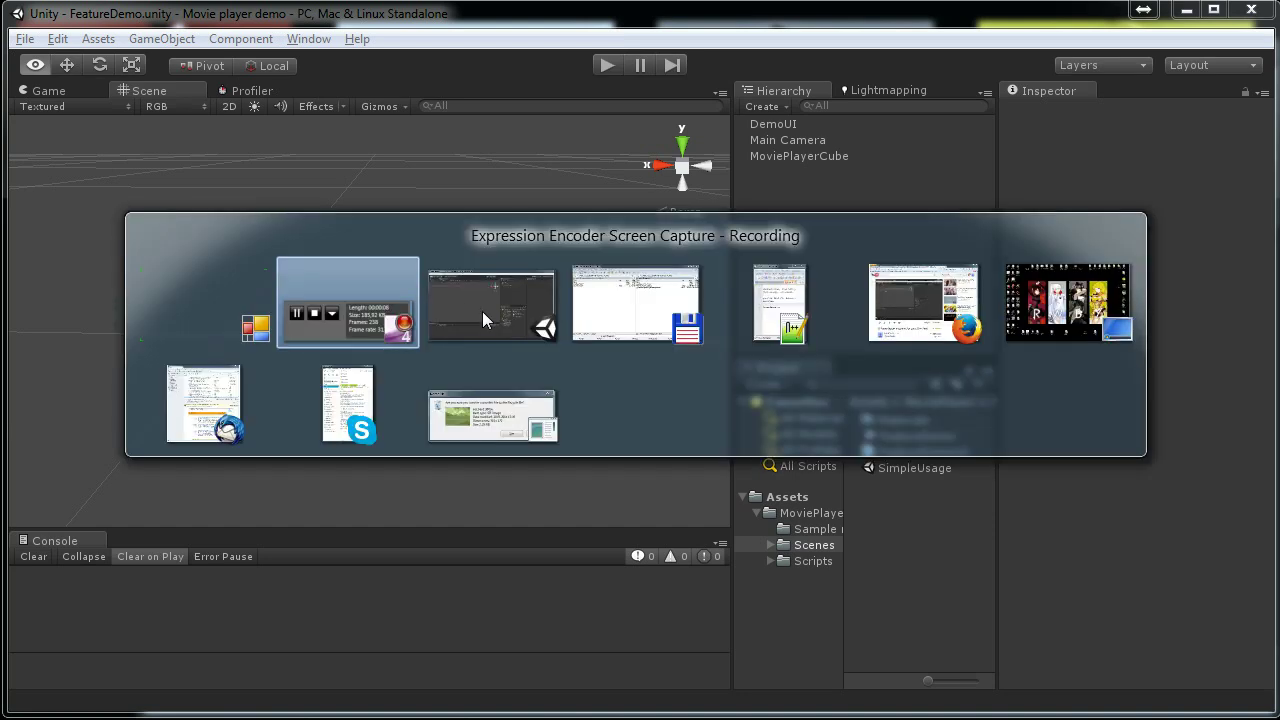
key("alt+Tab")
key("alt+Tab")
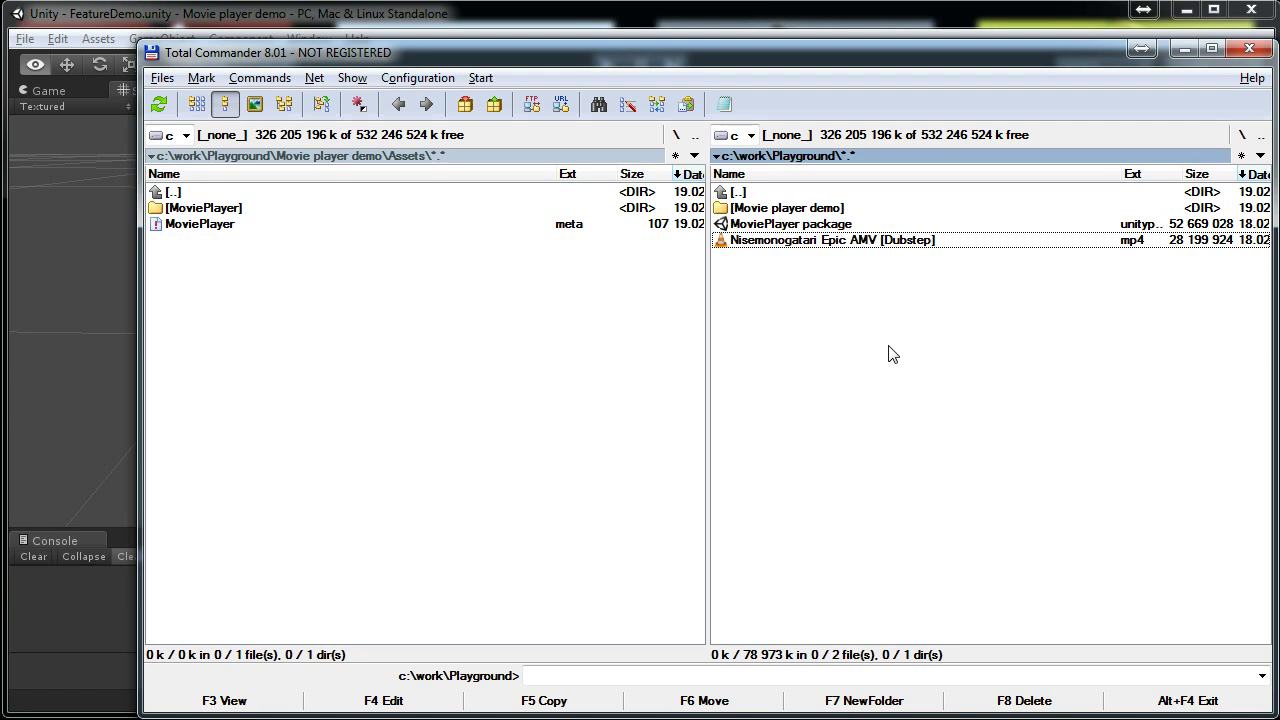
Step: Launch a cmd console from Total Commander's command line in c:\work\Playground
key("Right")
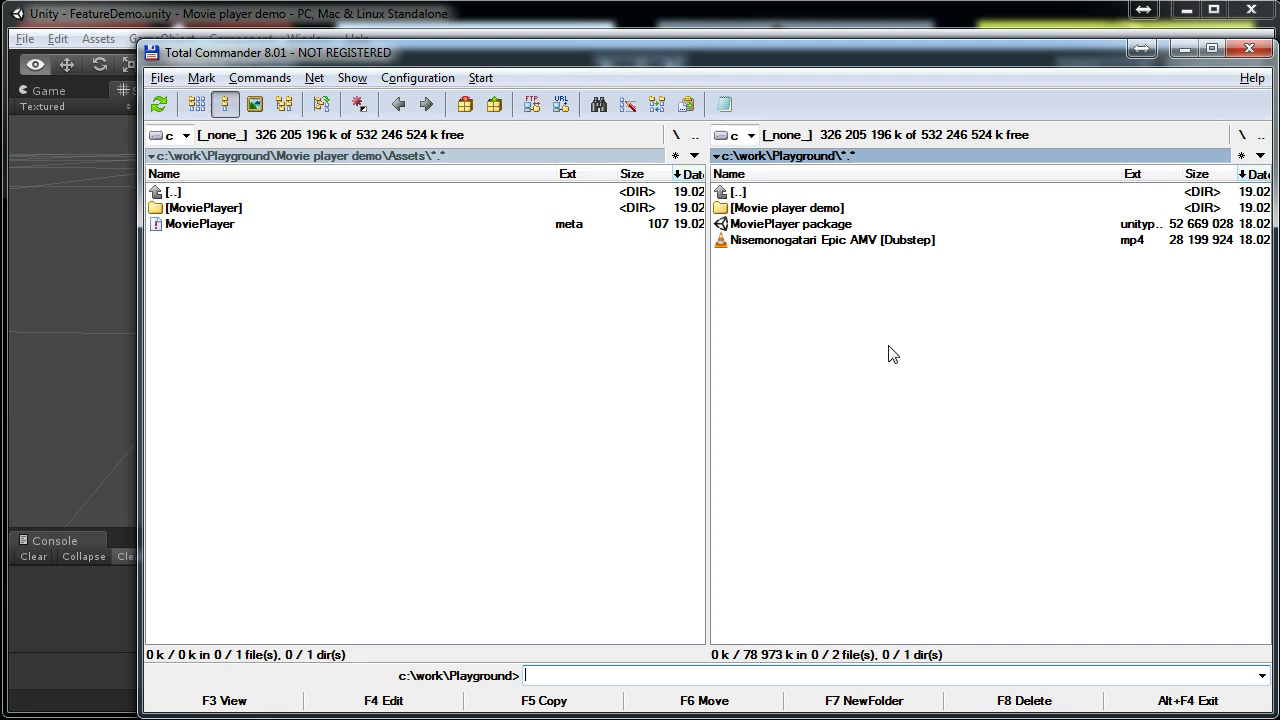
type("cmd")
key("Return")
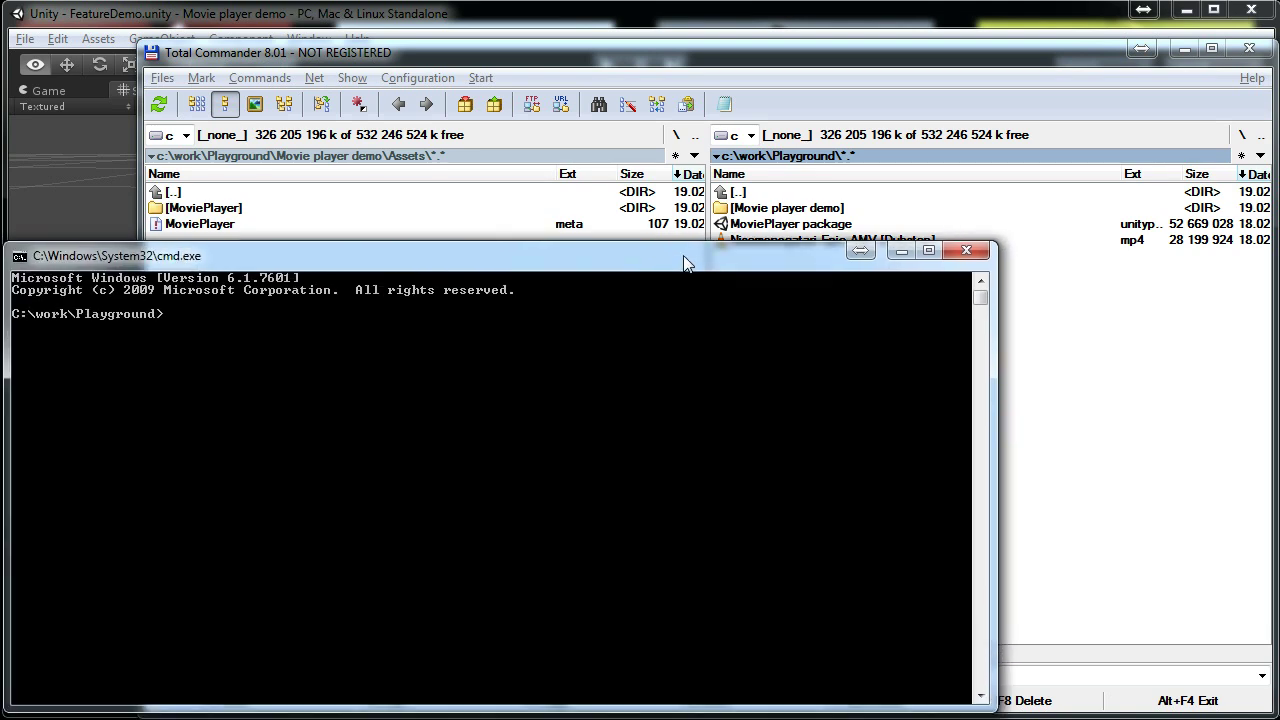
Step: Convert the Nisemonogatari mp4 to movie.avi with ffmpeg (mjpeg, -qscale 4, pcm_s16le), then close the console
mouse_move(686, 262)
left_mouse_down()
mouse_move(704, 232)
mouse_move(700, 242)
left_mouse_up()
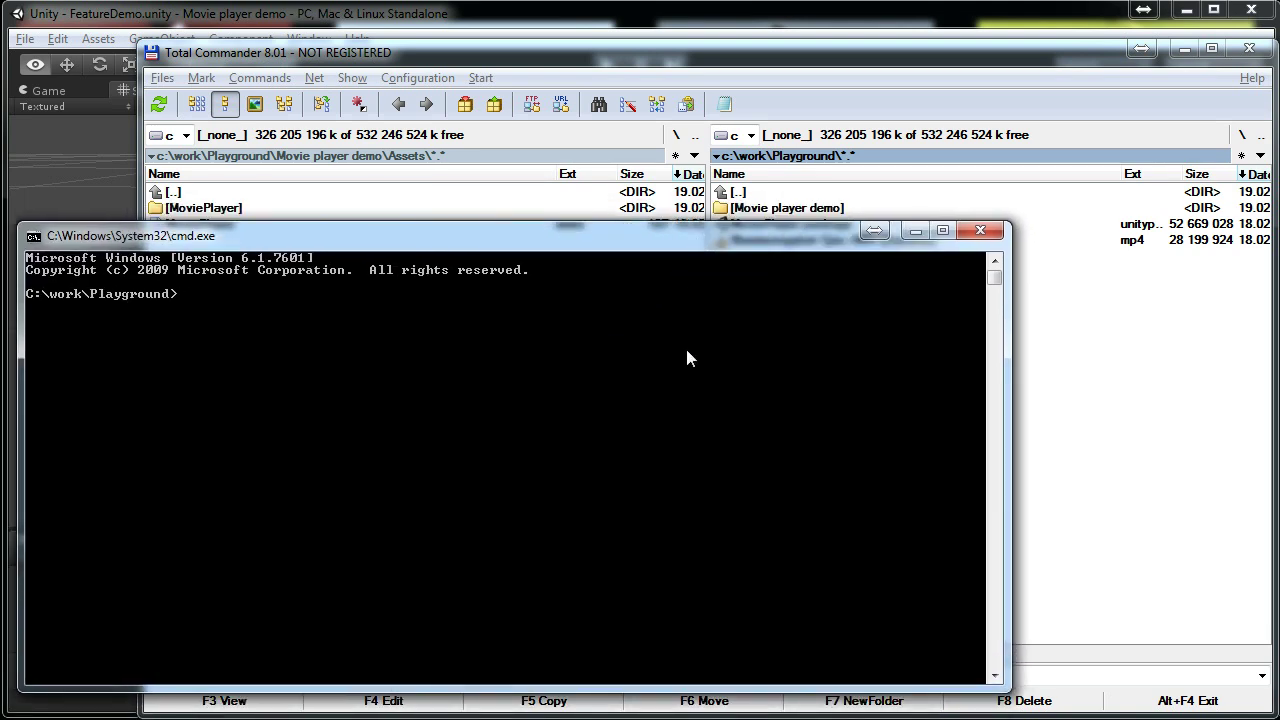
type("ffmpeg -")
type("i \"N")
key("Tab")
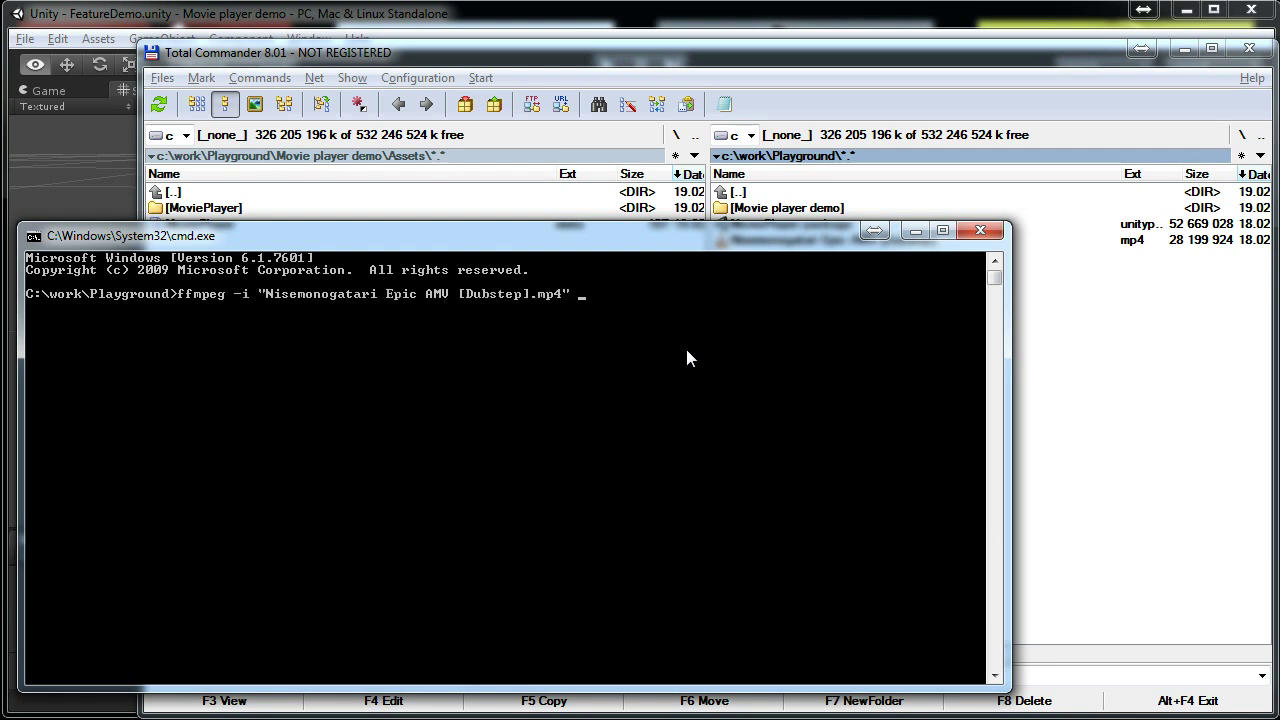
type("-vcodec mjpeg -qscale 4")
type("-acodec pmc")
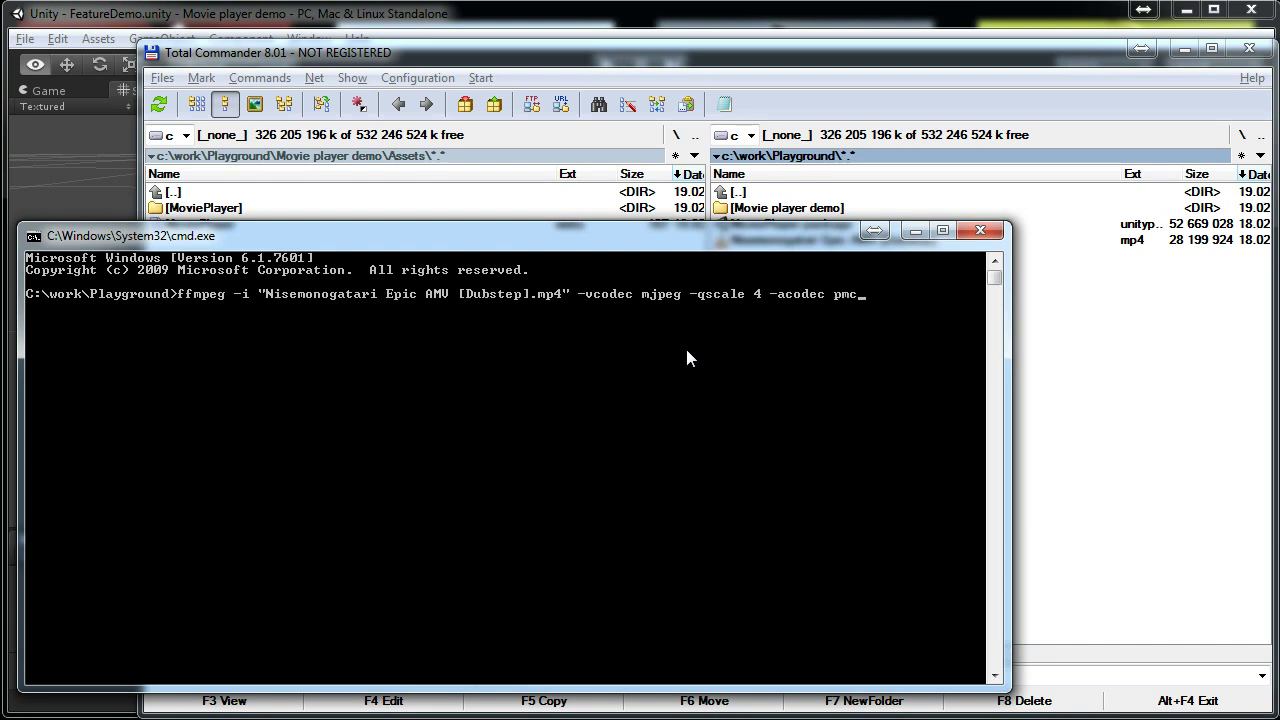
key("BackSpace")
key("BackSpace")
key("BackSpace")
type("pcm_s16le movie.avi")
key("Return")
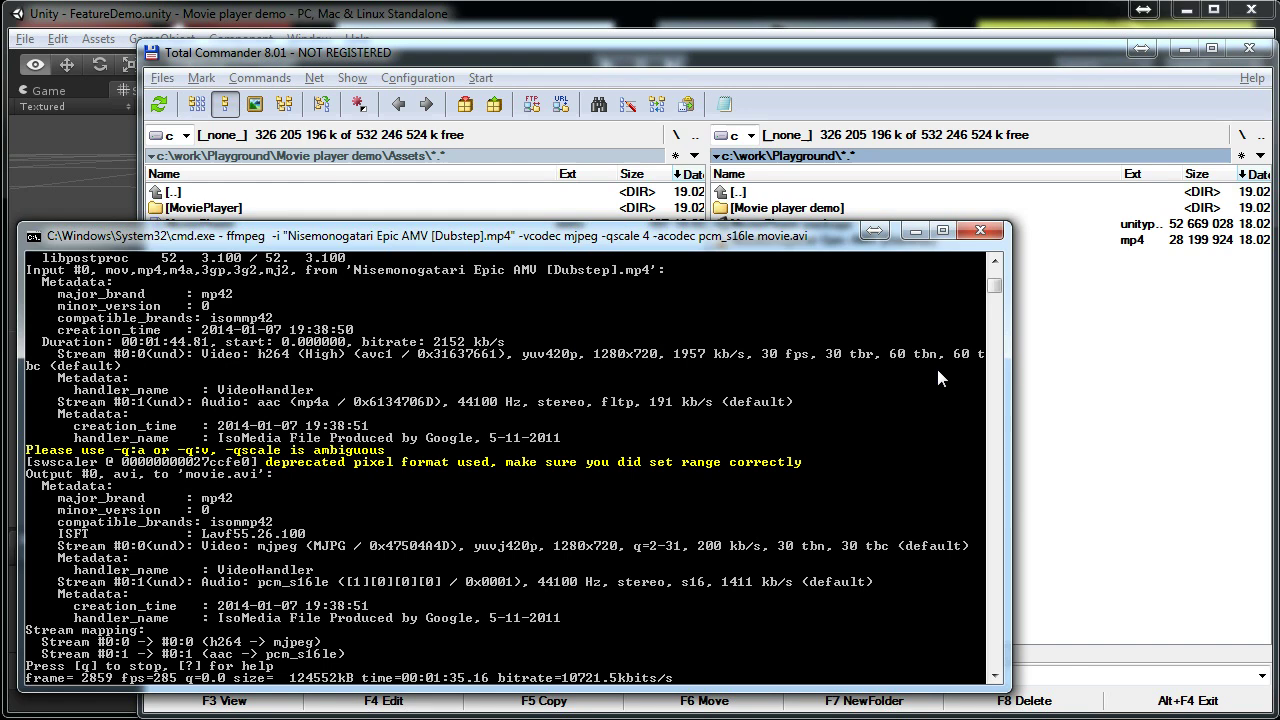
left_click(980, 231)
Step: Play movie.avi in VLC to check the conversion, then close the player
key("Up")
key("Up")
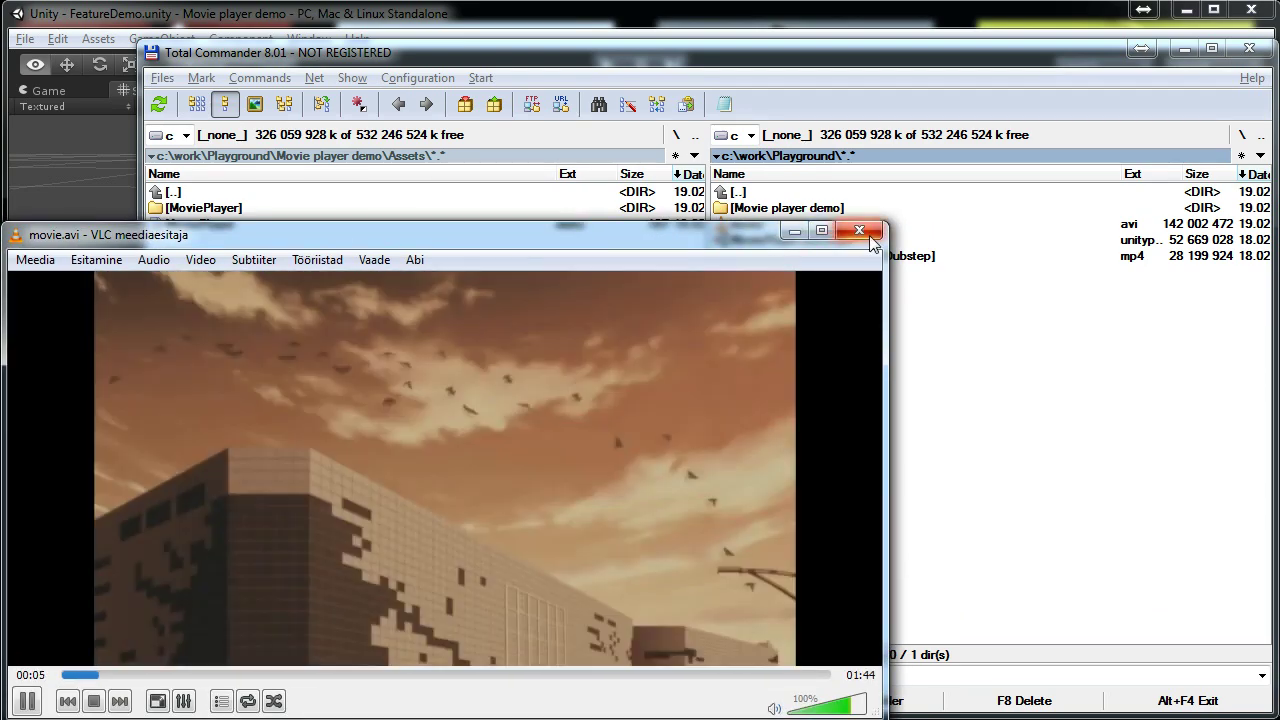
left_click(869, 234)
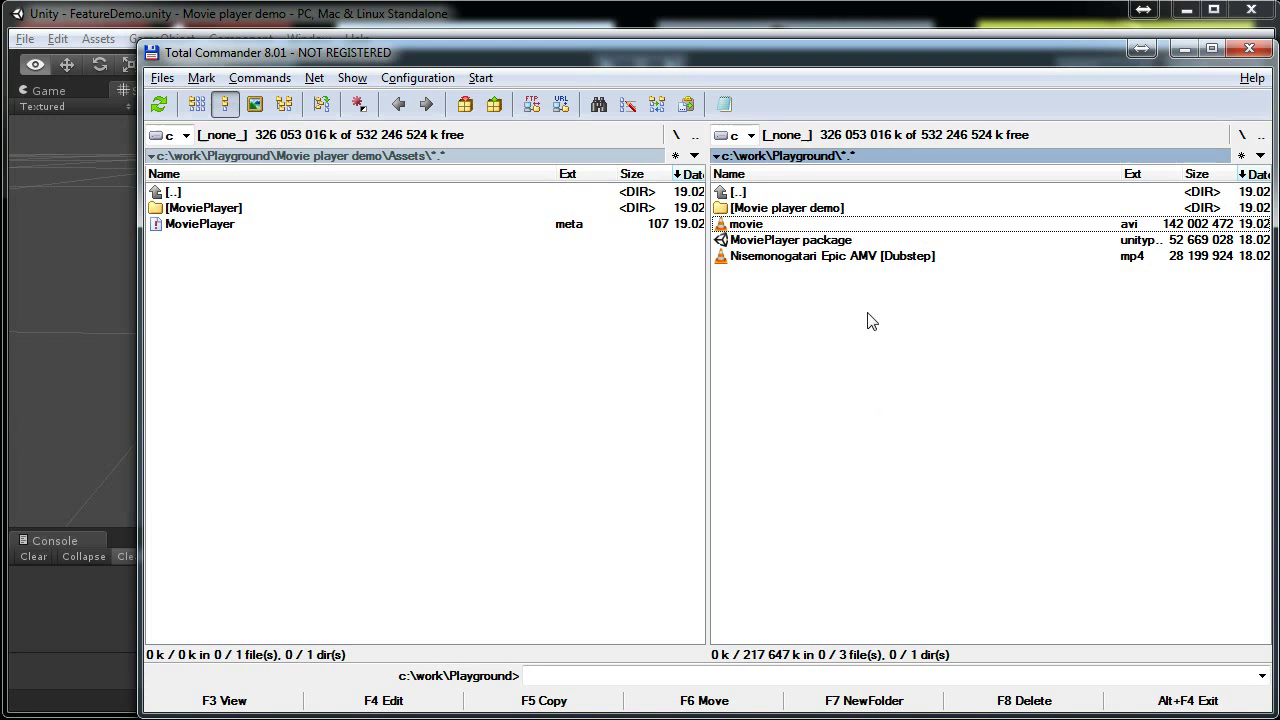
Step: Copy the c:\work\Playground\ folder path in Total Commander, then switch back to Unity
left_click(823, 241)
key("Up")
left_click(891, 155)
key("ctrl+c")
key("Escape")
key("alt+Tab")
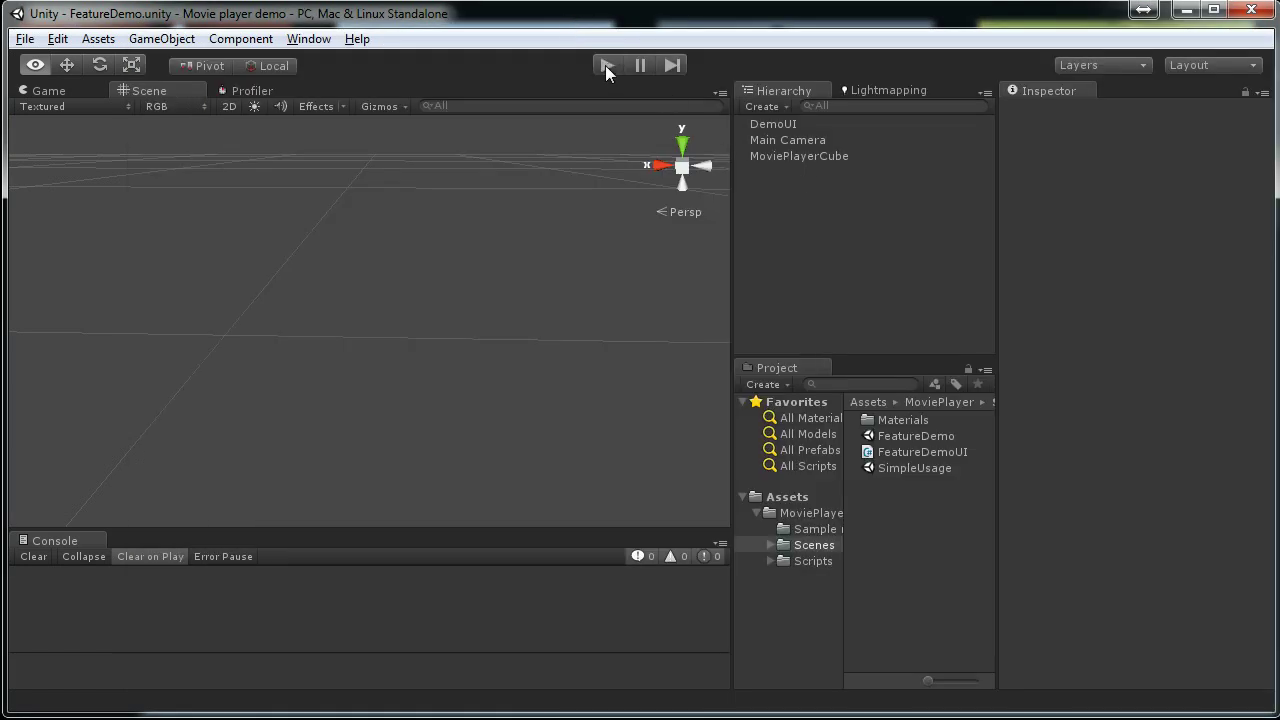
Step: Enter play mode and load movie.avi from the pasted c:\work\Playground\ directory
left_click(605, 65)
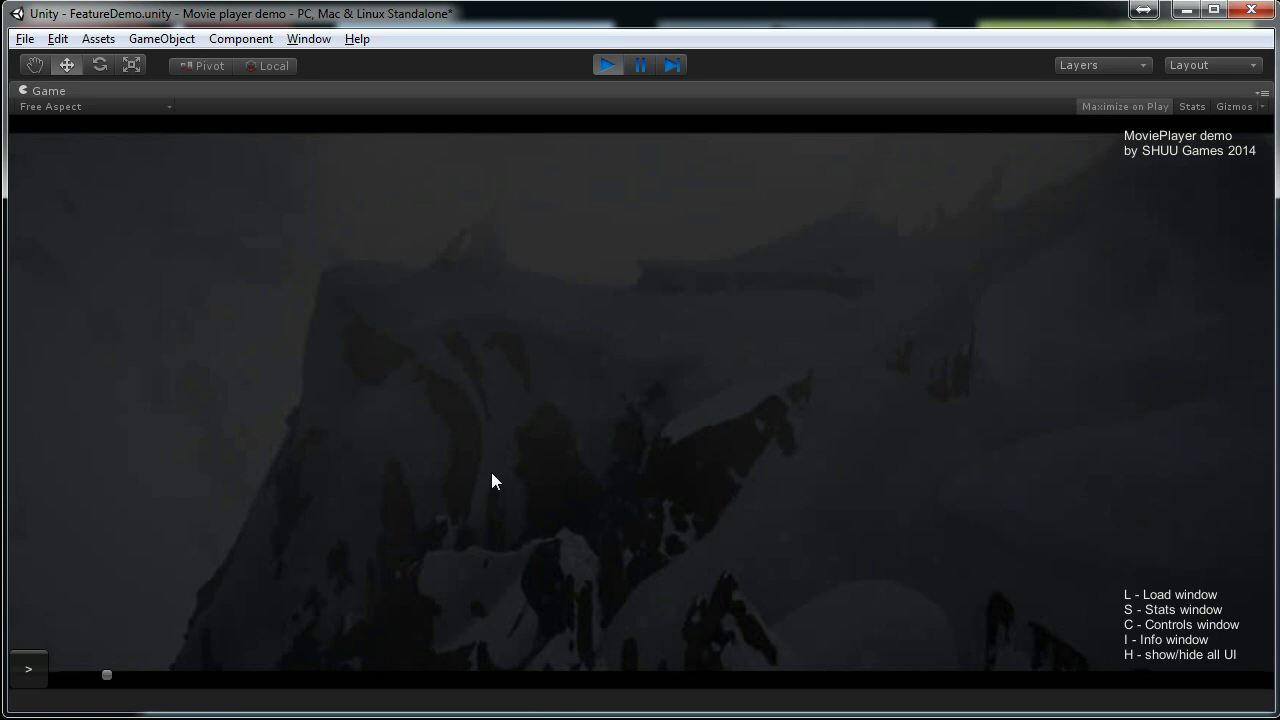
key("l")
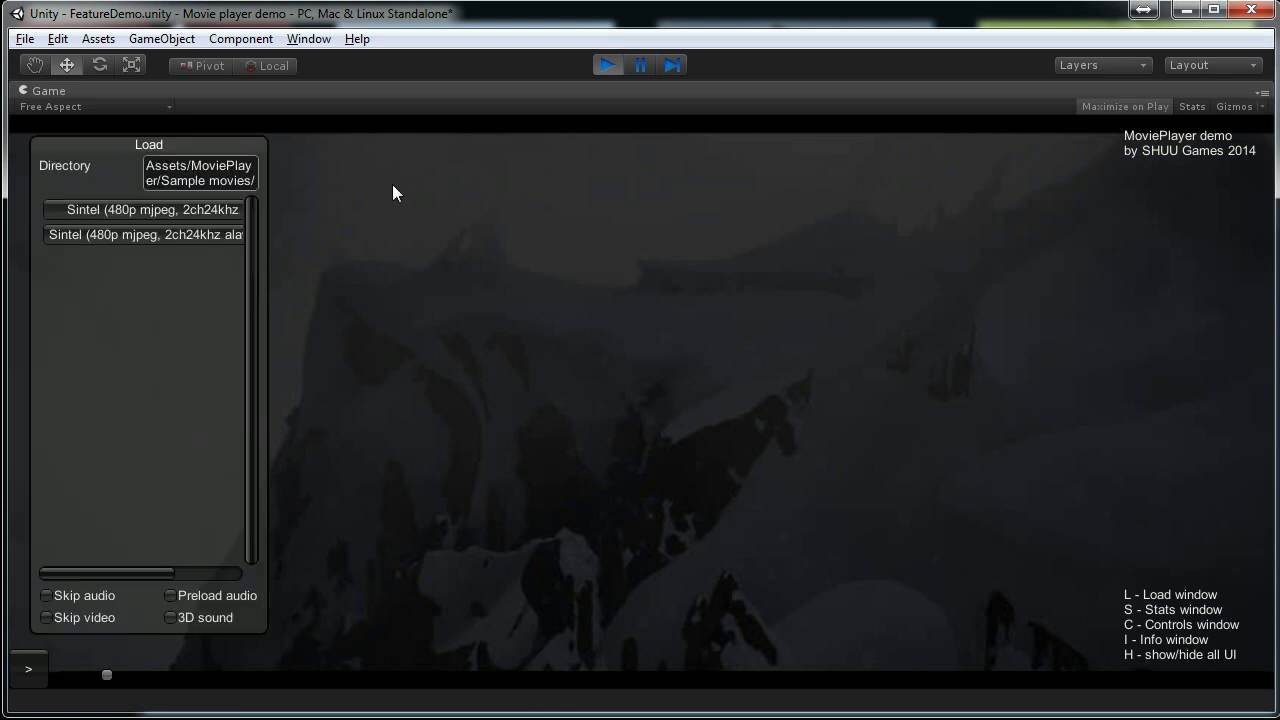
left_click(180, 177)
key("ctrl+a")
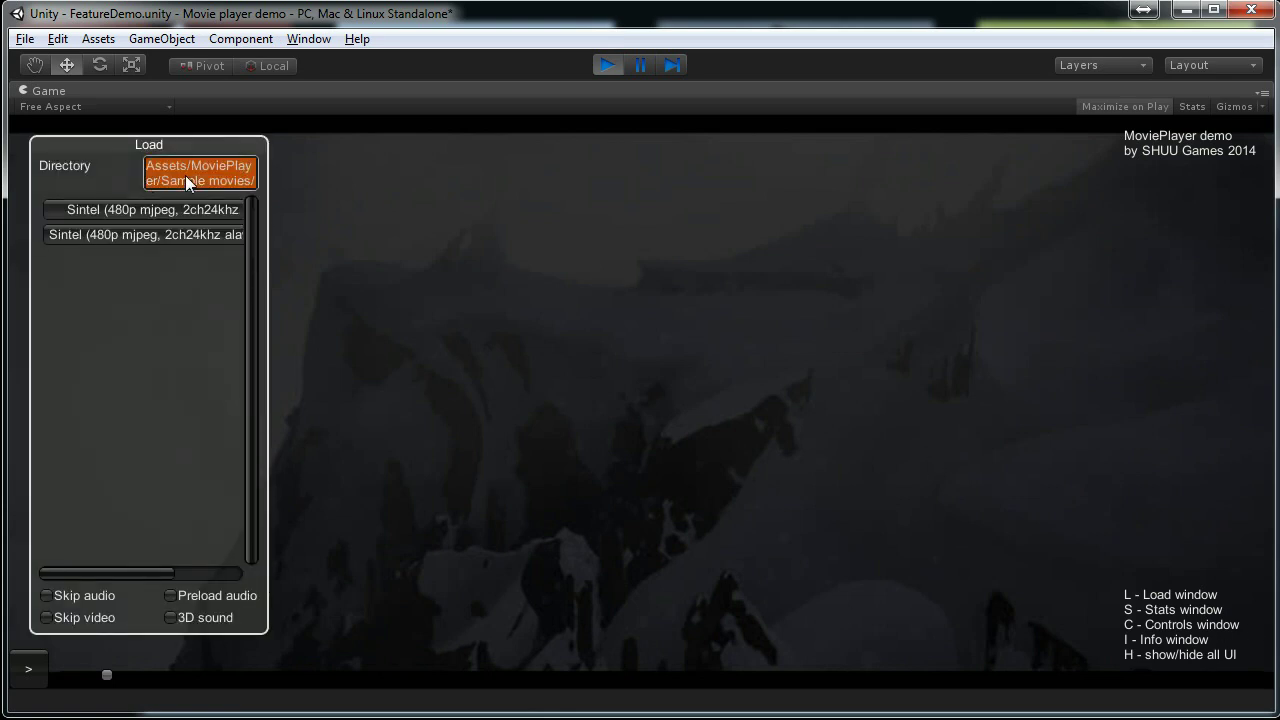
key("ctrl+v")
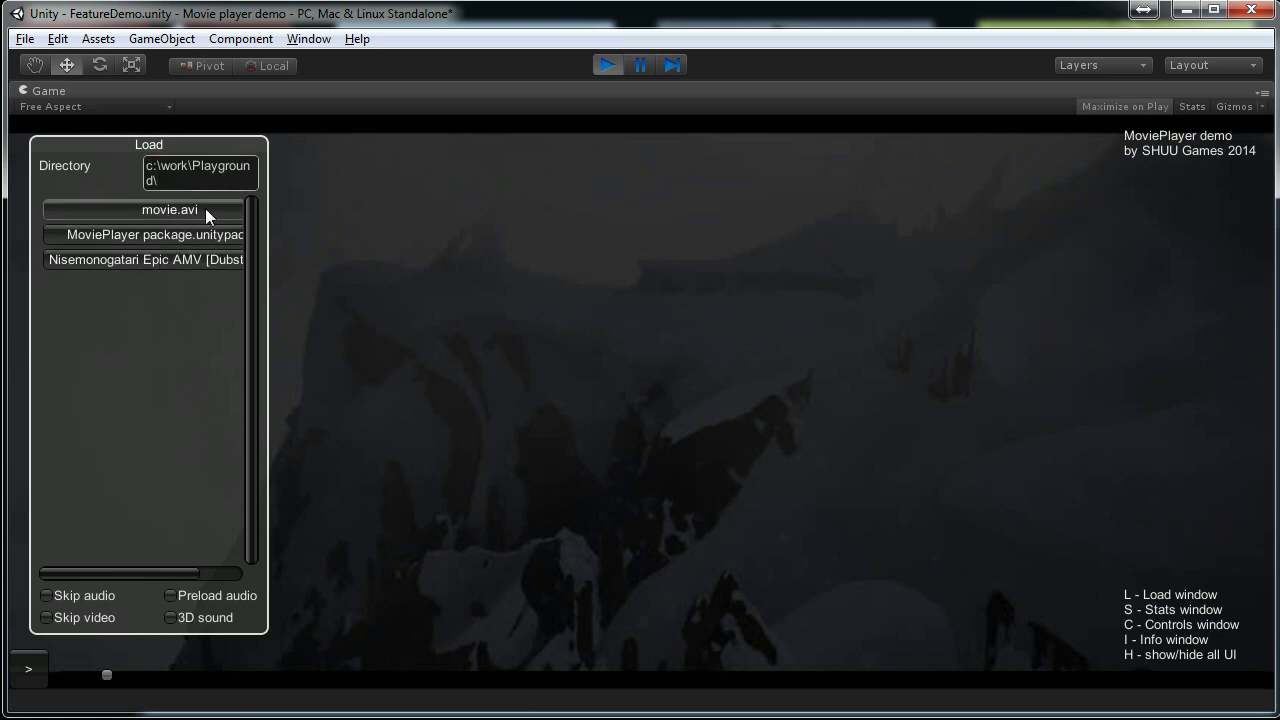
left_click(205, 208)
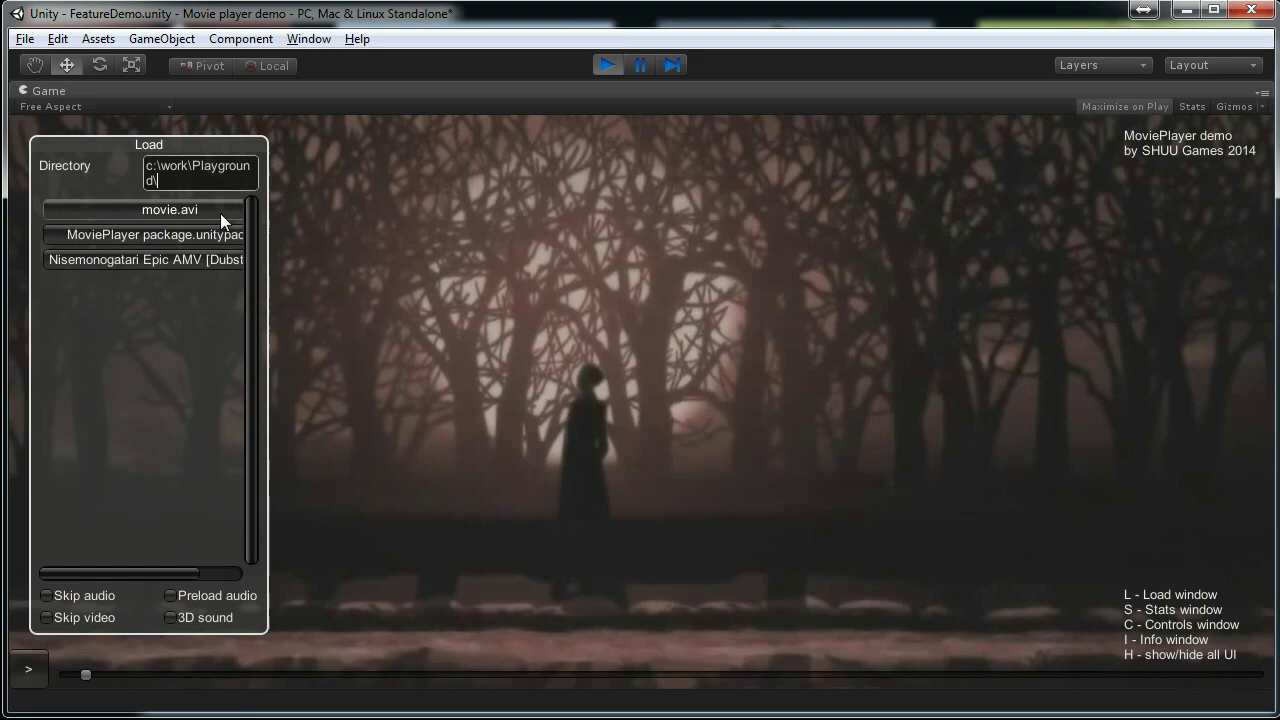
Step: Play the movie with playback statistics shown on the right, then pause and stop play mode
left_click(36, 673)
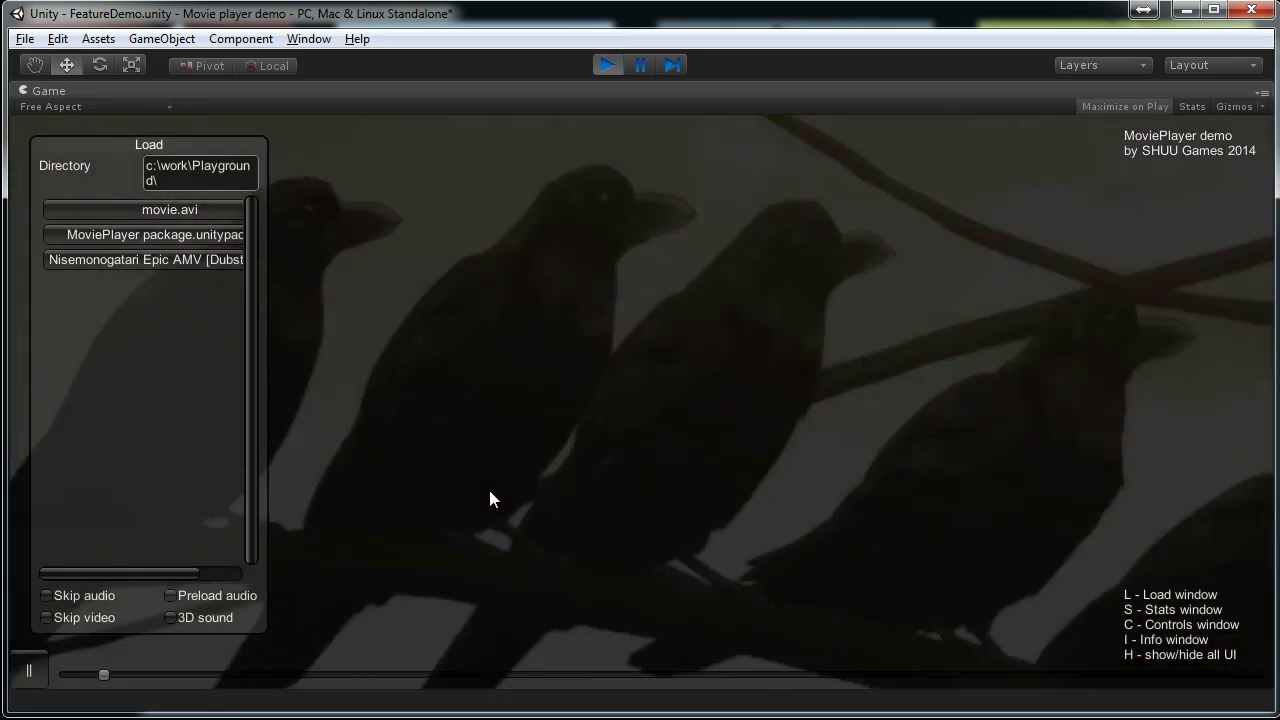
key("l")
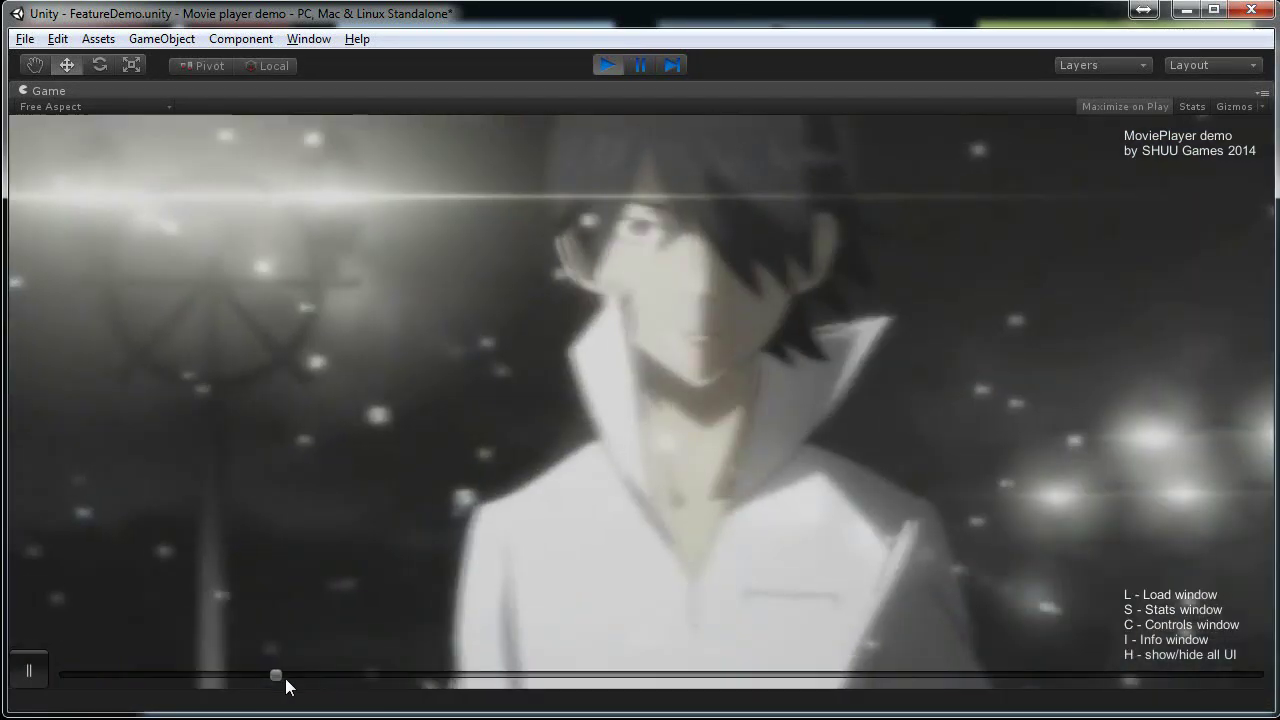
key("s")
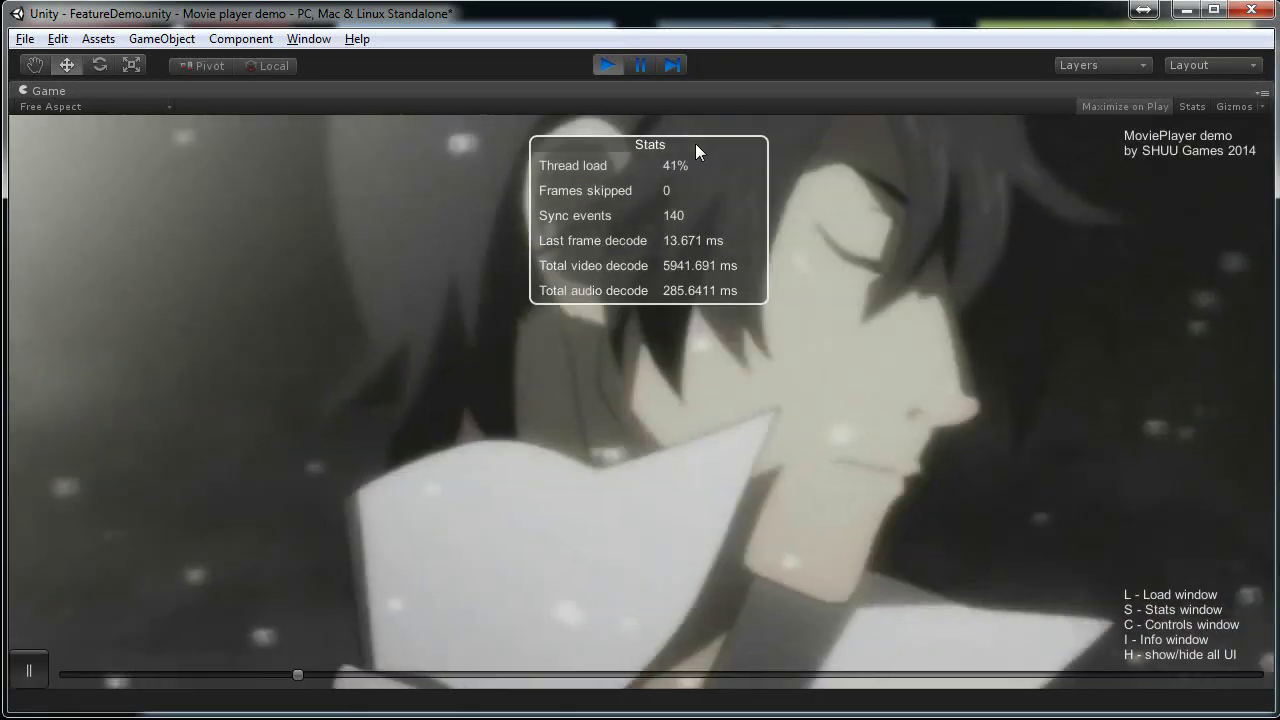
left_click_drag(695, 143, 1168, 192)
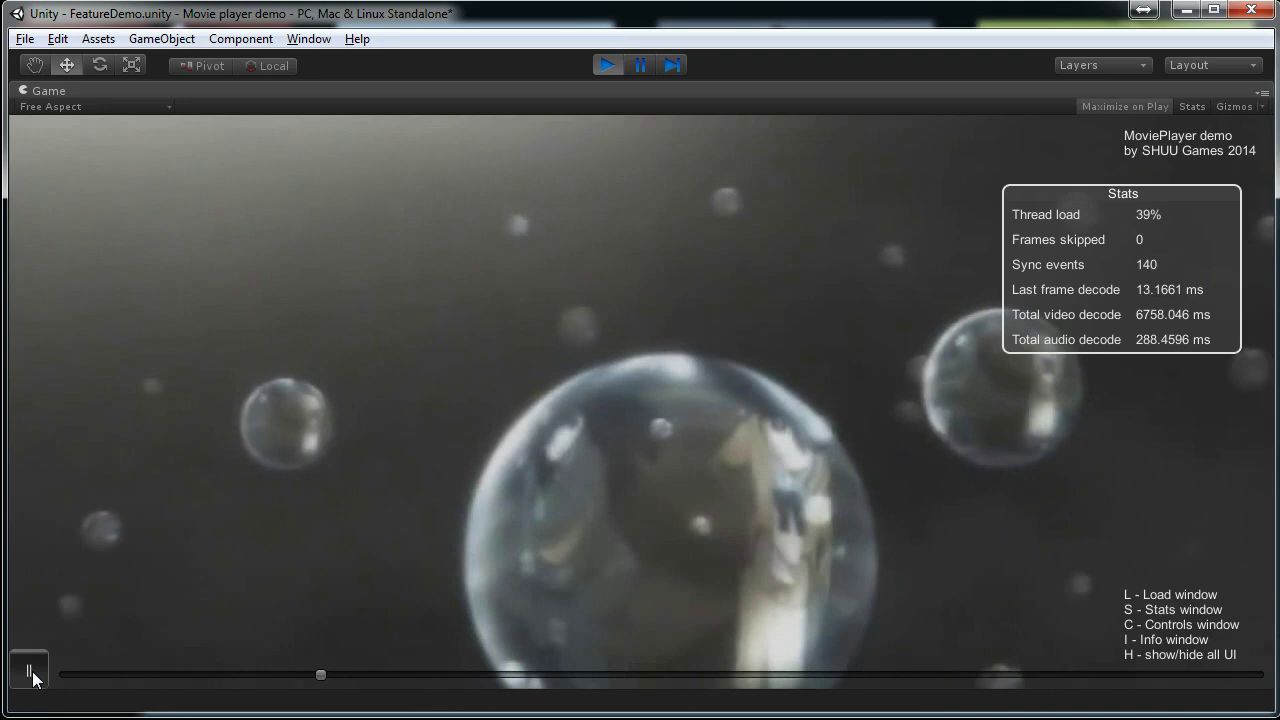
left_click(32, 677)
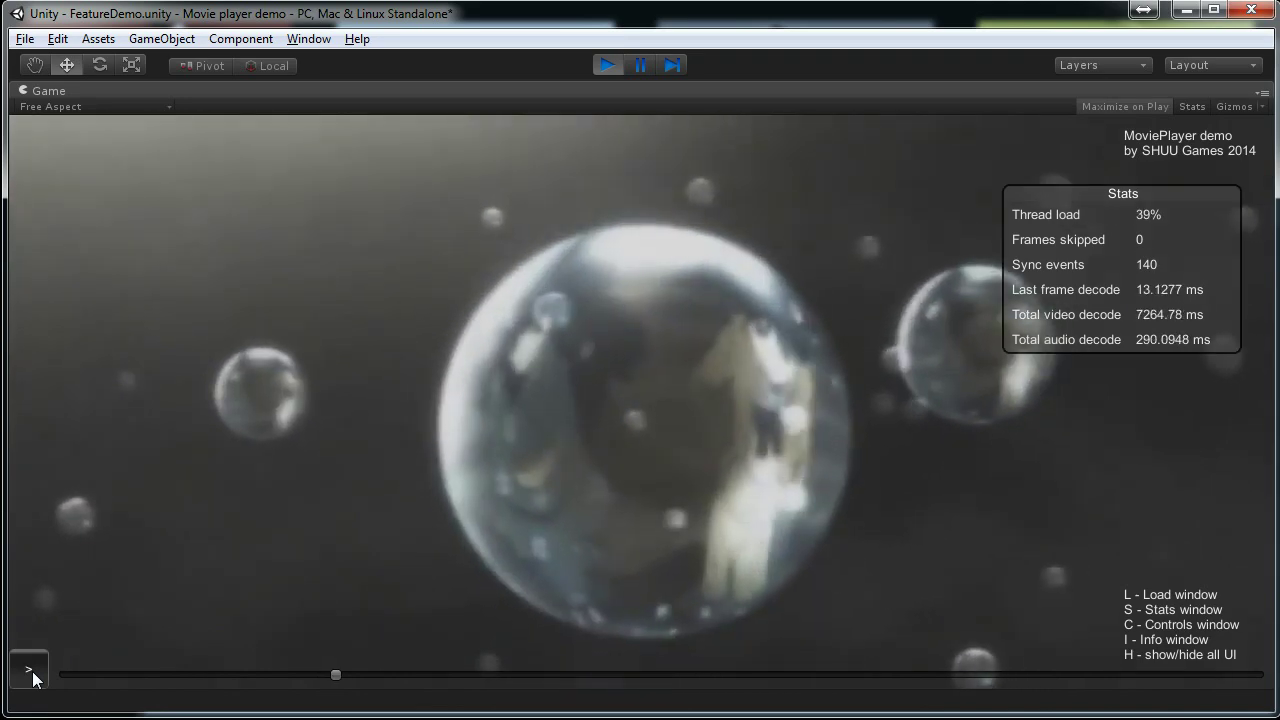
left_click(605, 64)
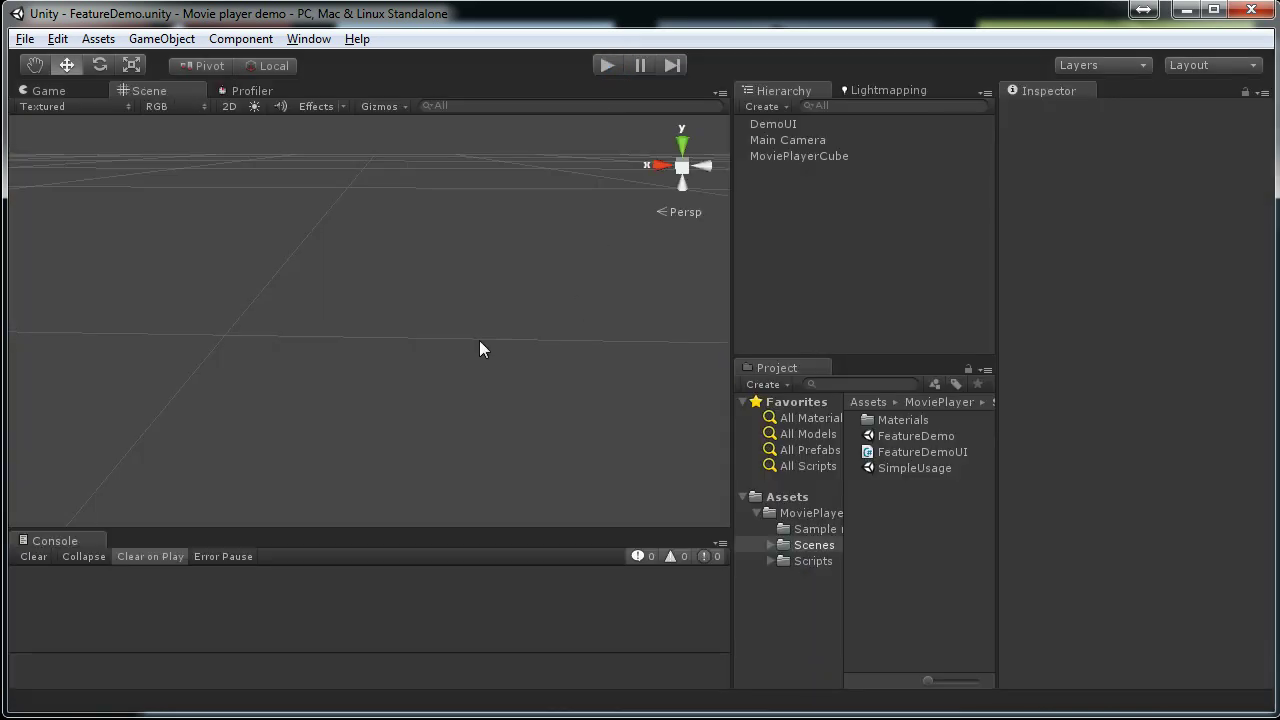
Step: In Total Commander, mark movie.avi and create a Movies folder in Assets
key("alt+Tab")
key("alt+Tab")
key("alt+shift+Tab")
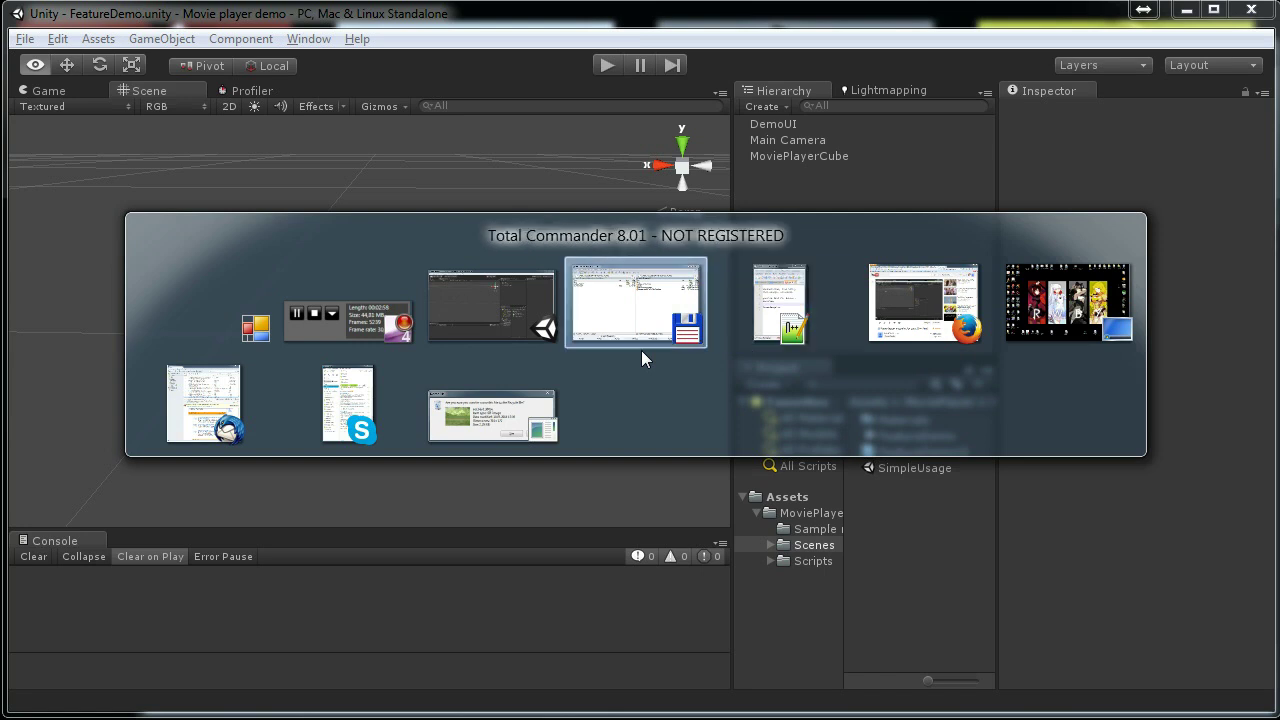
key("space")
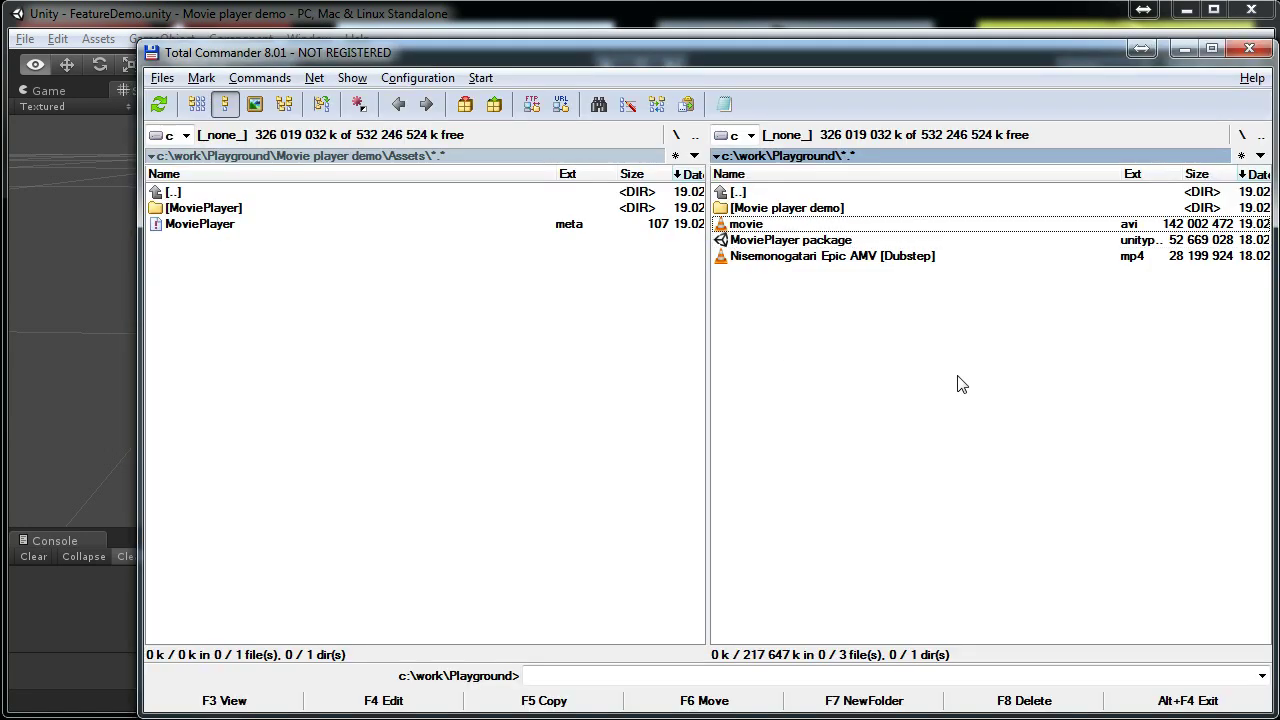
key("Tab")
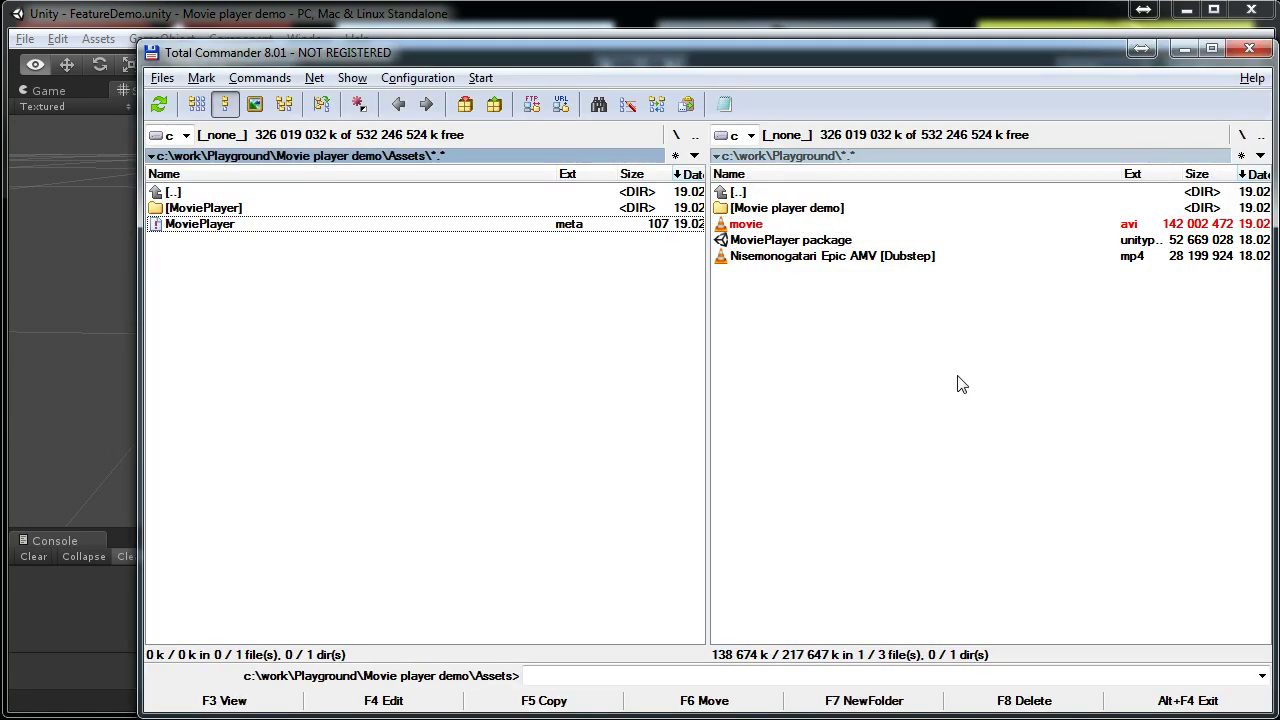
key("Up")
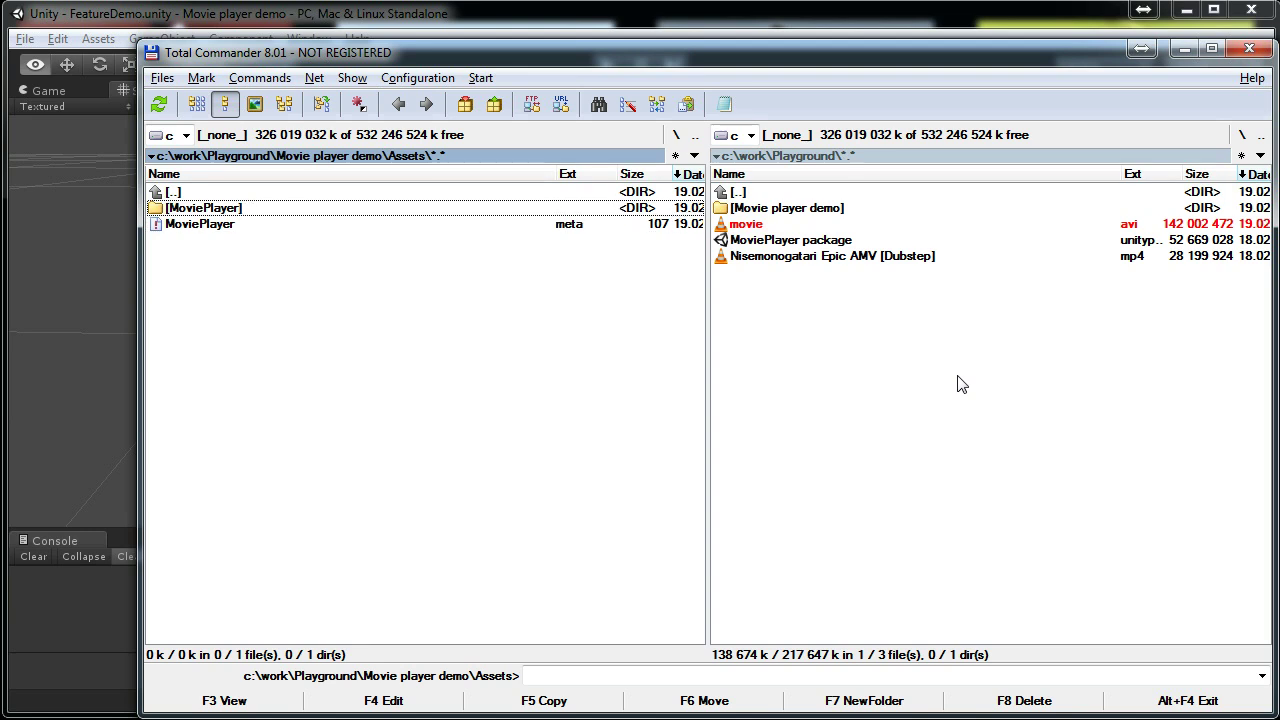
key("F7")
type("Movies")
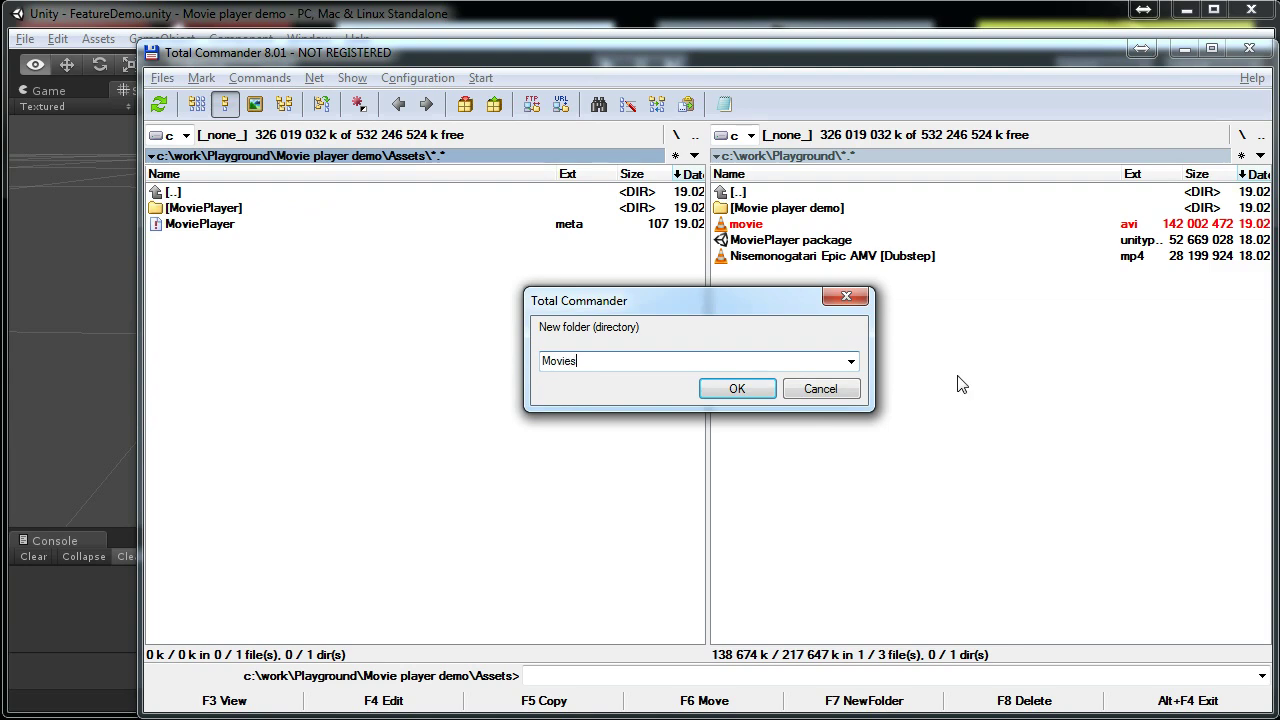
key("Return")
Step: Copy movie.avi into the new Movies folder and return to Unity
key("Return")
key("Tab")
key("F5")
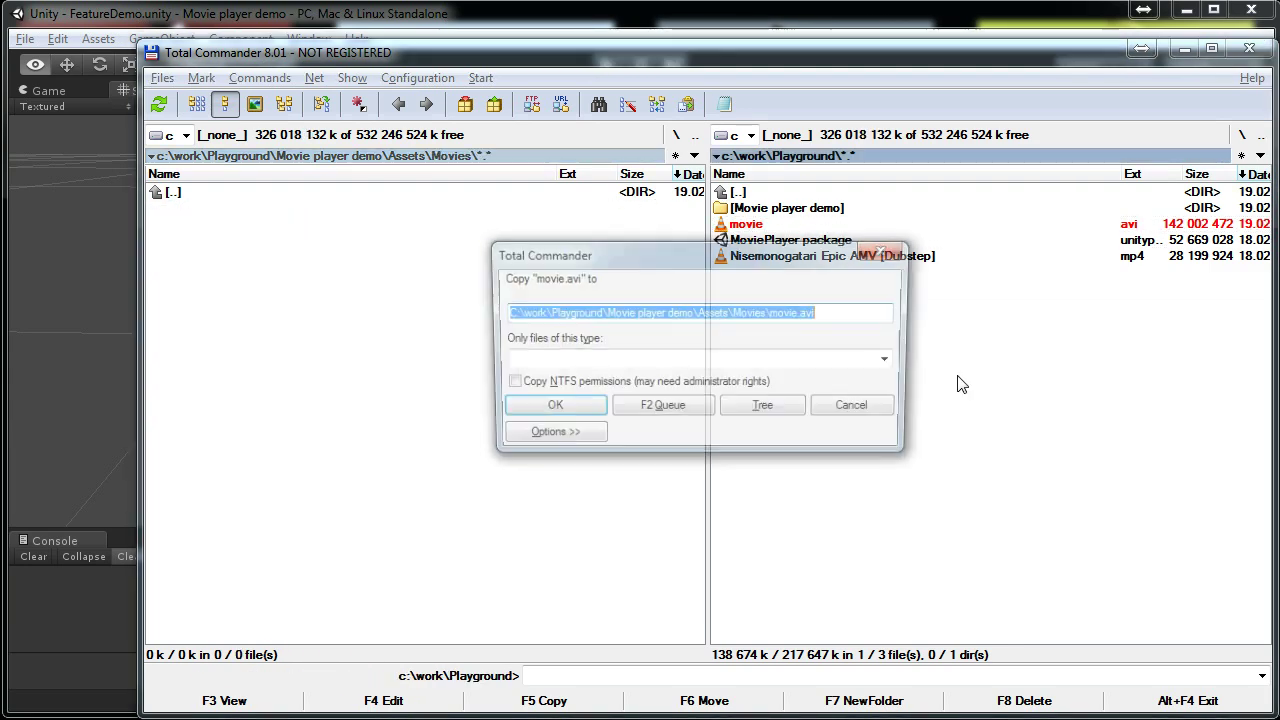
key("Return")
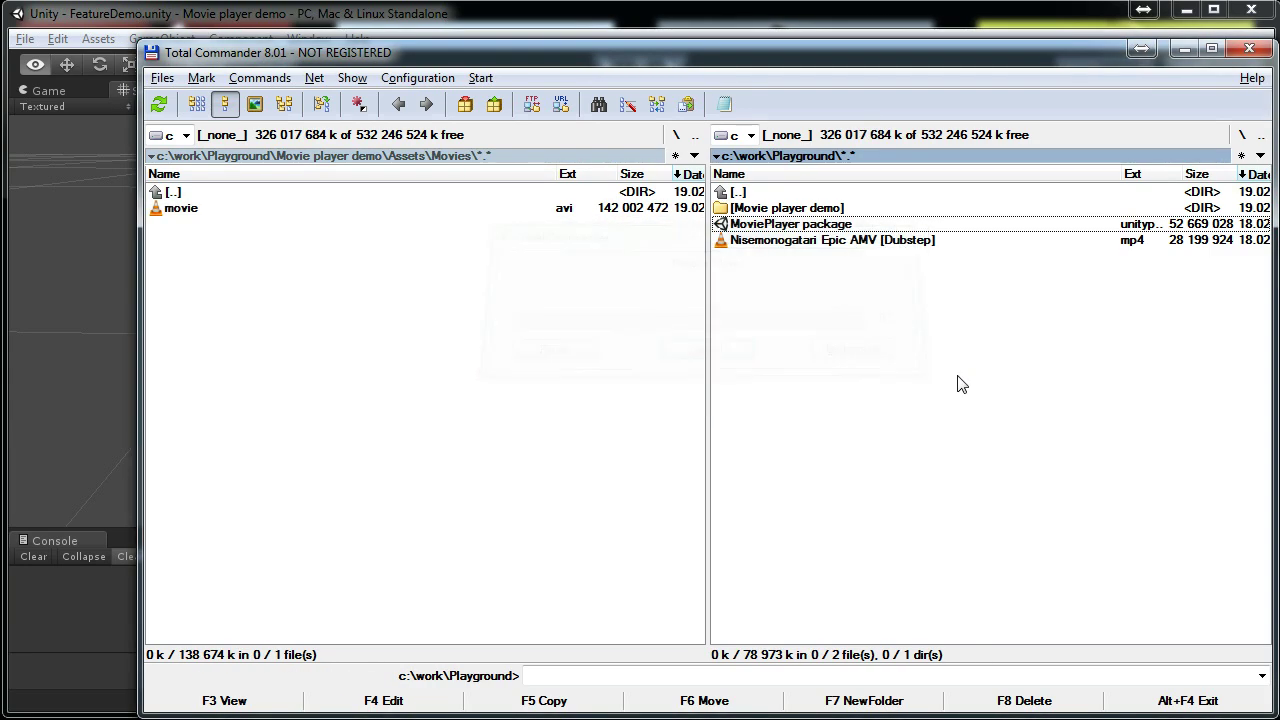
key("Tab")
key("Down")
key("alt+Tab")
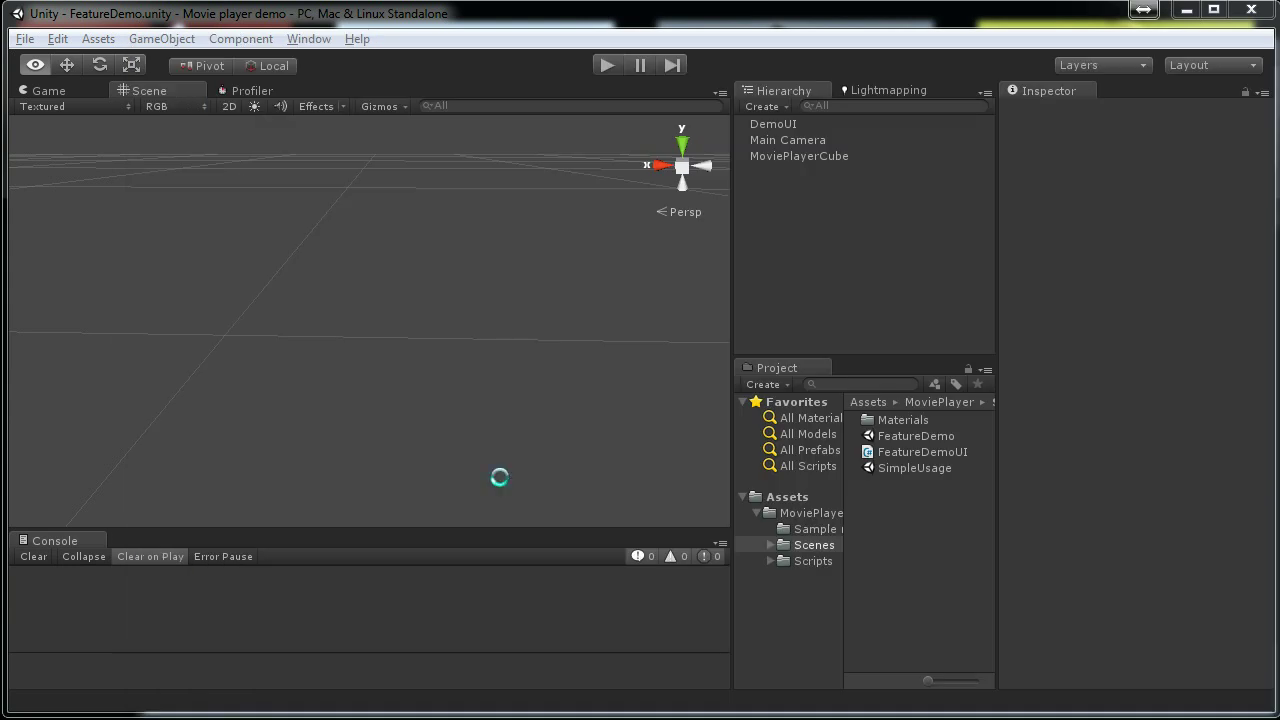
Step: Check the Quicktime import error, then rename the copied movie to movie.avi.bytes
left_click(331, 590)
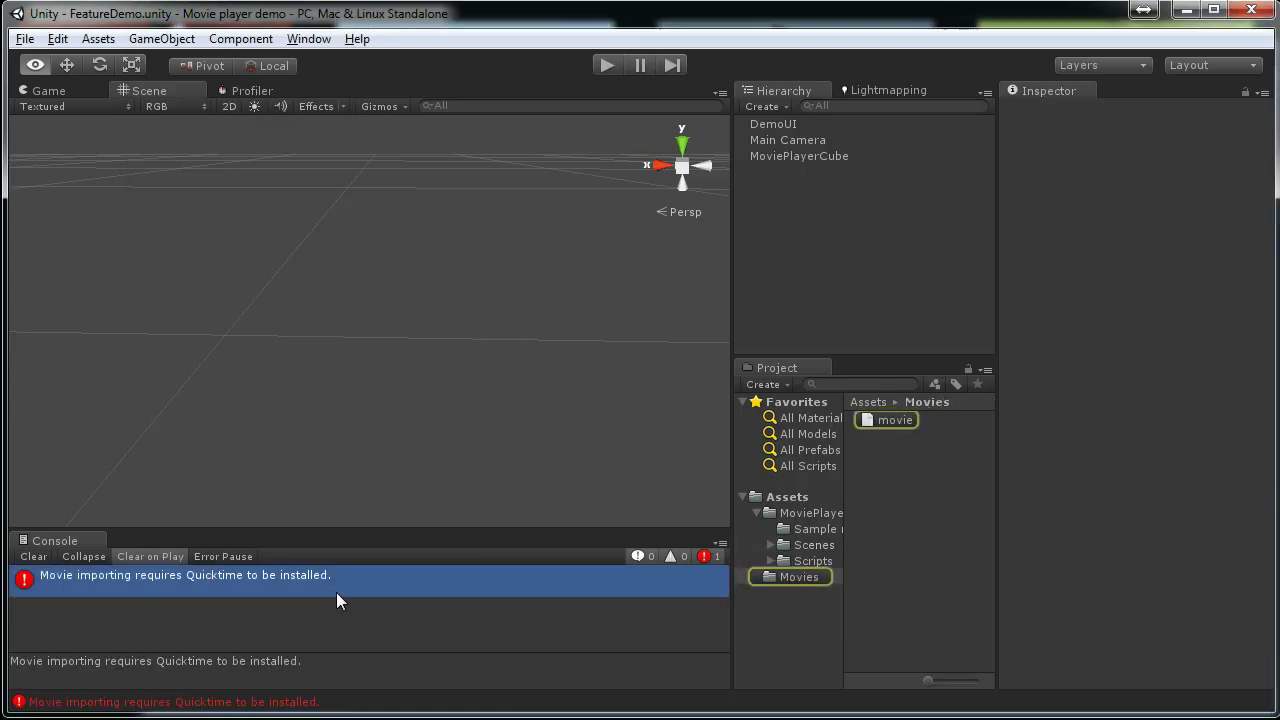
key("alt+Tab")
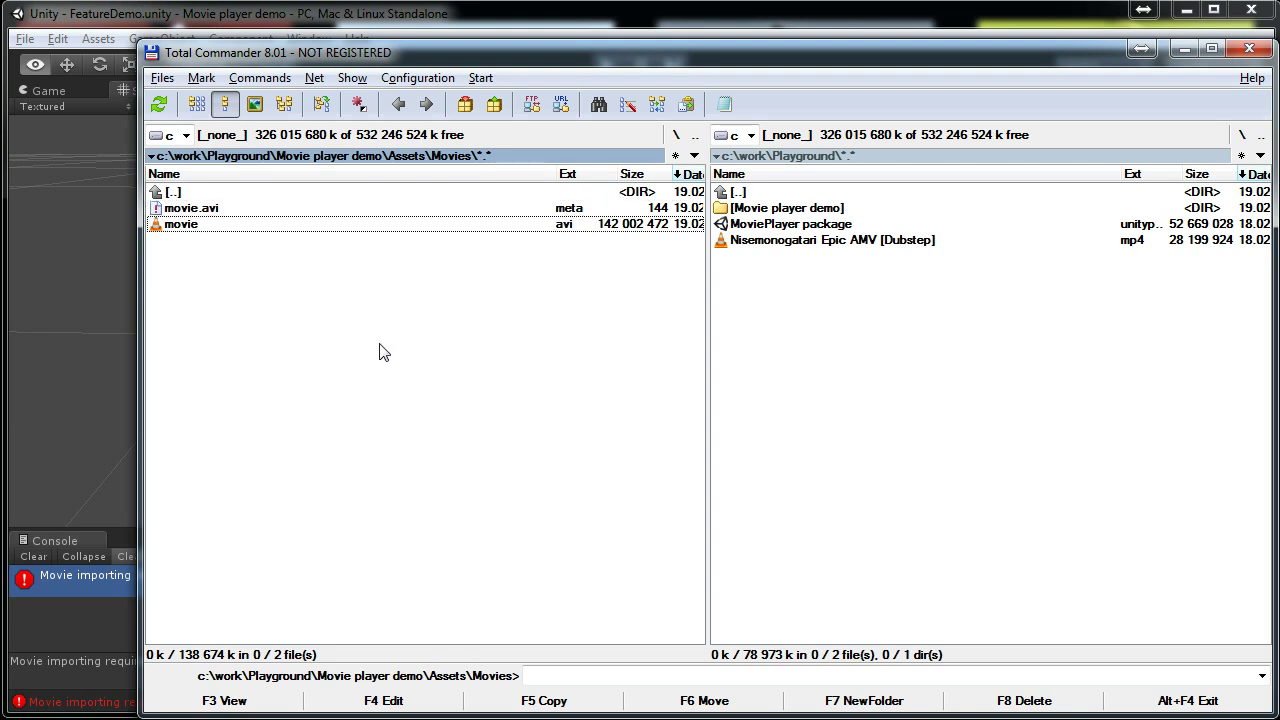
key("shift+F6")
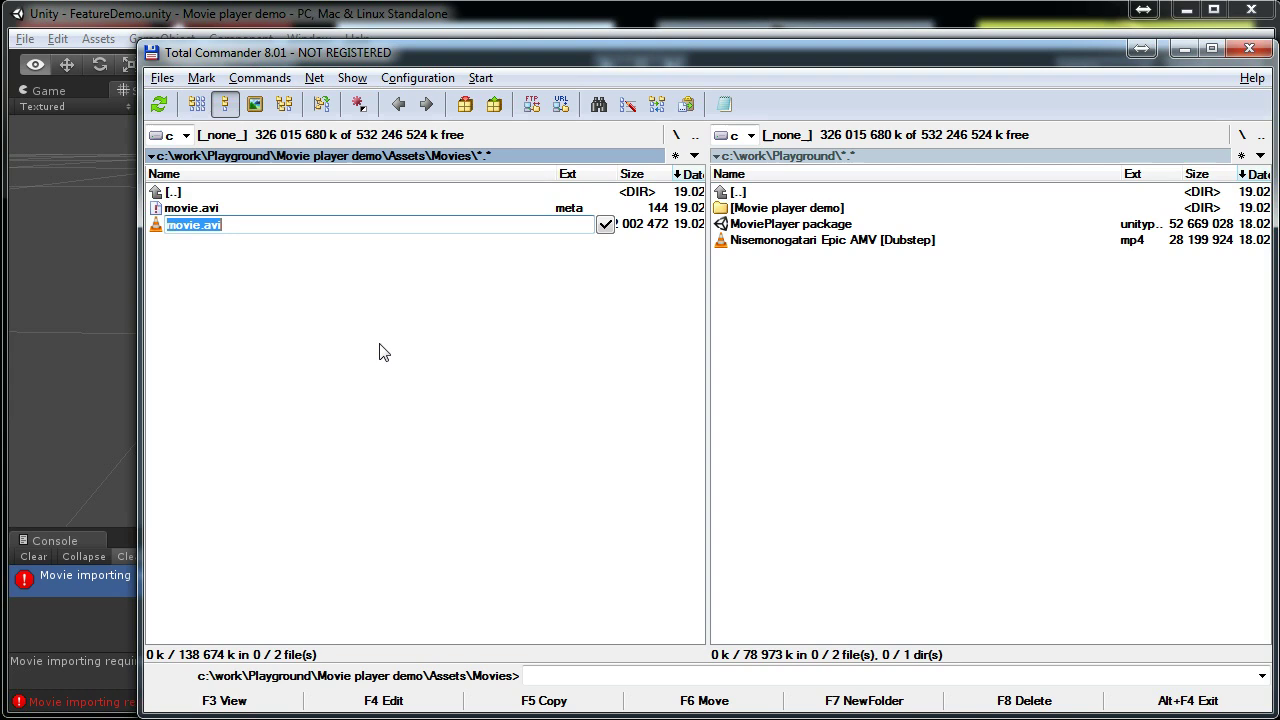
key("End")
type(".bytes")
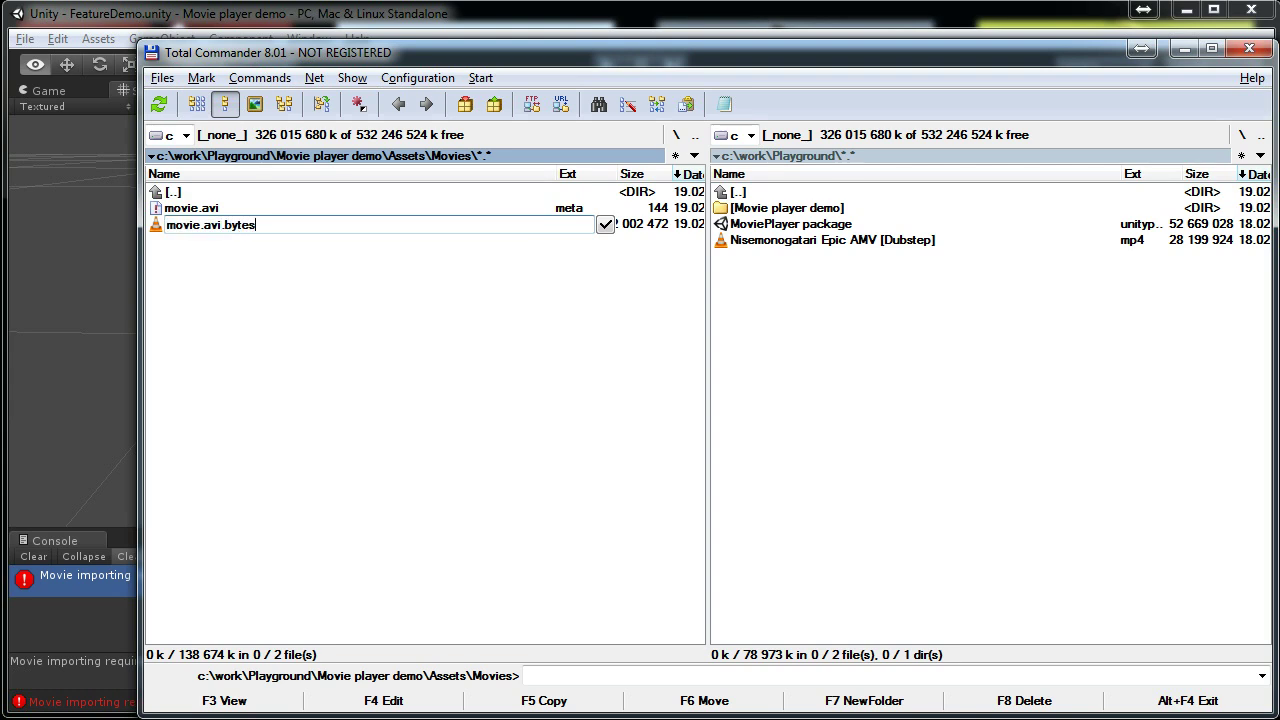
key("Return")
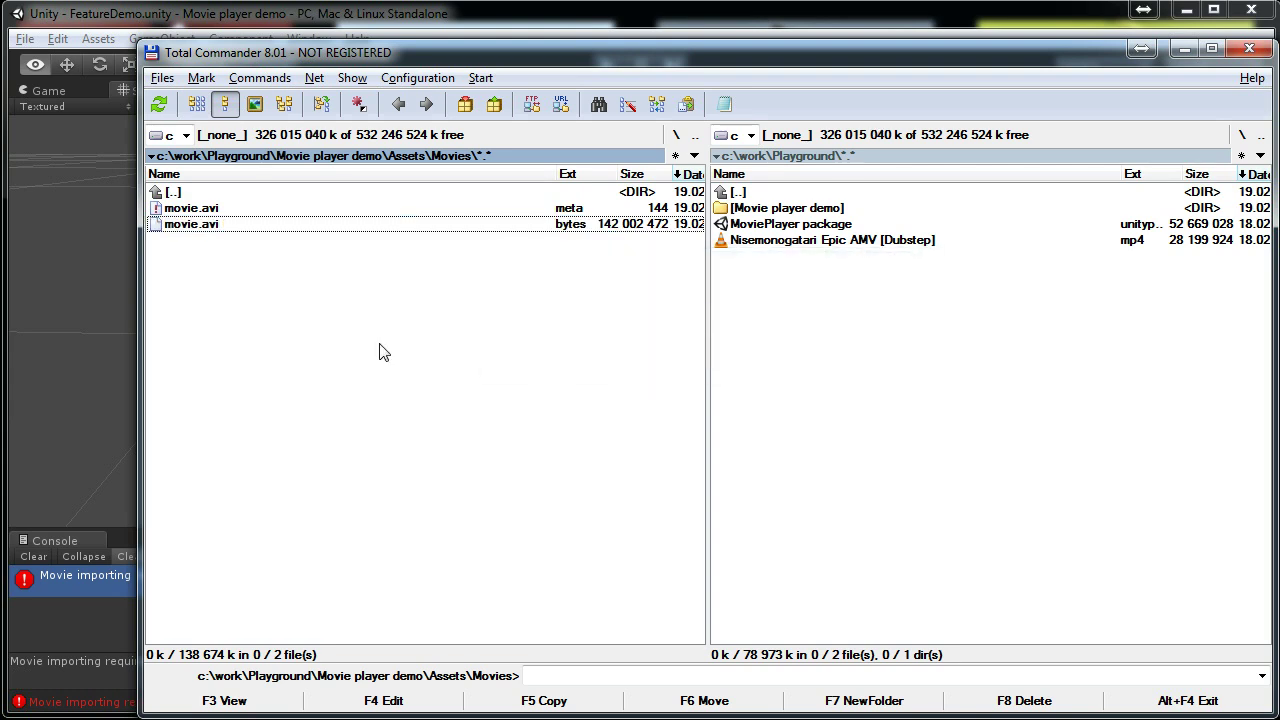
Step: Delete the hidden movie.avi.meta file and switch back to Unity
key("Up")
key("space")
key("F8")
key("Return")
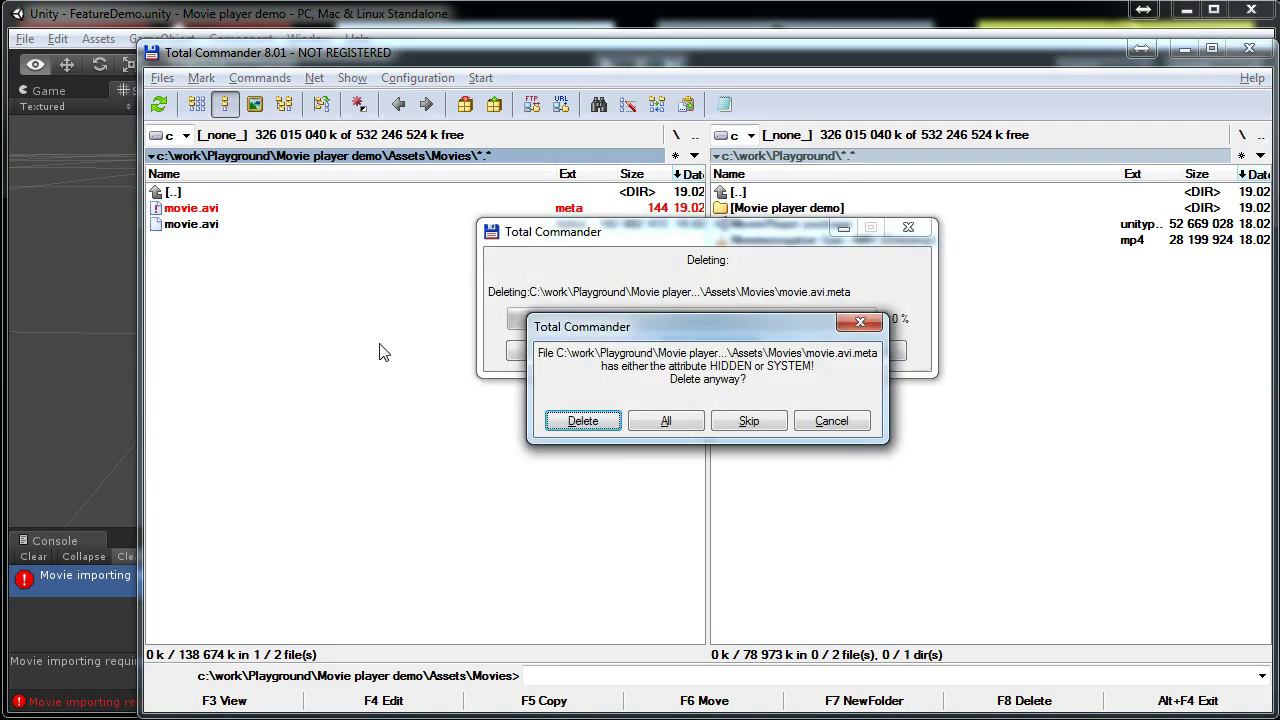
key("Return")
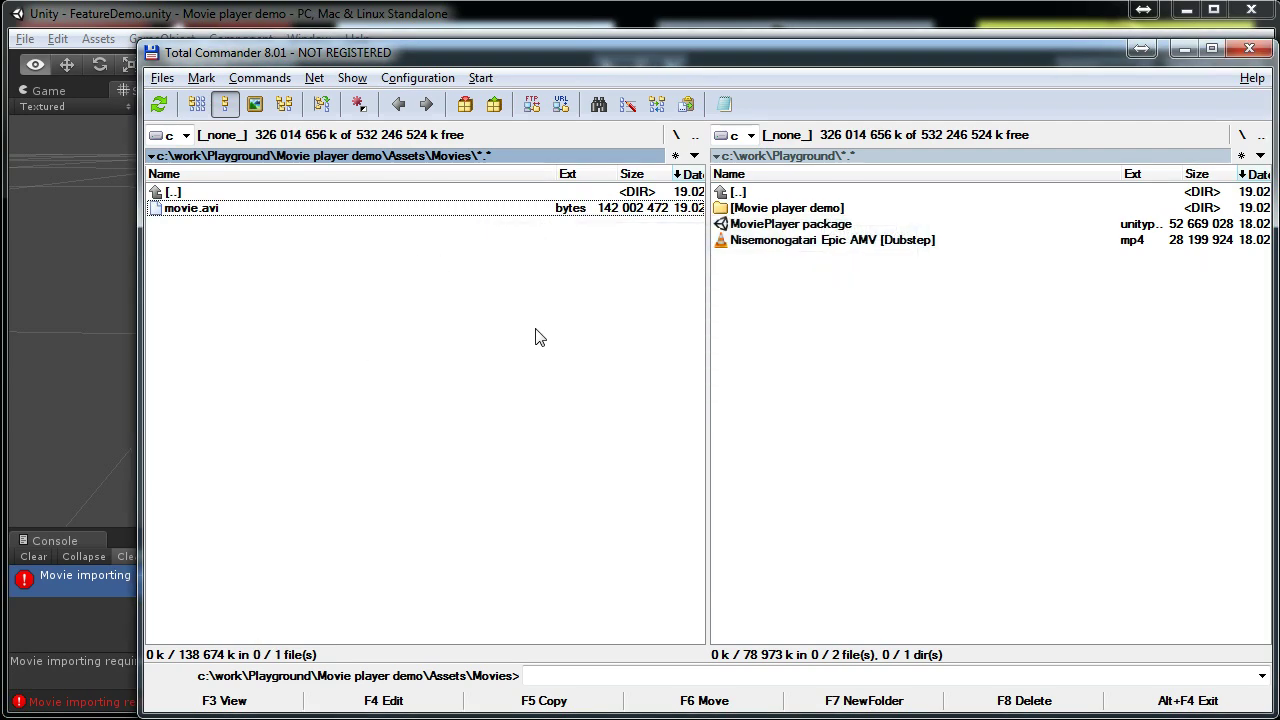
key("alt+Tab")
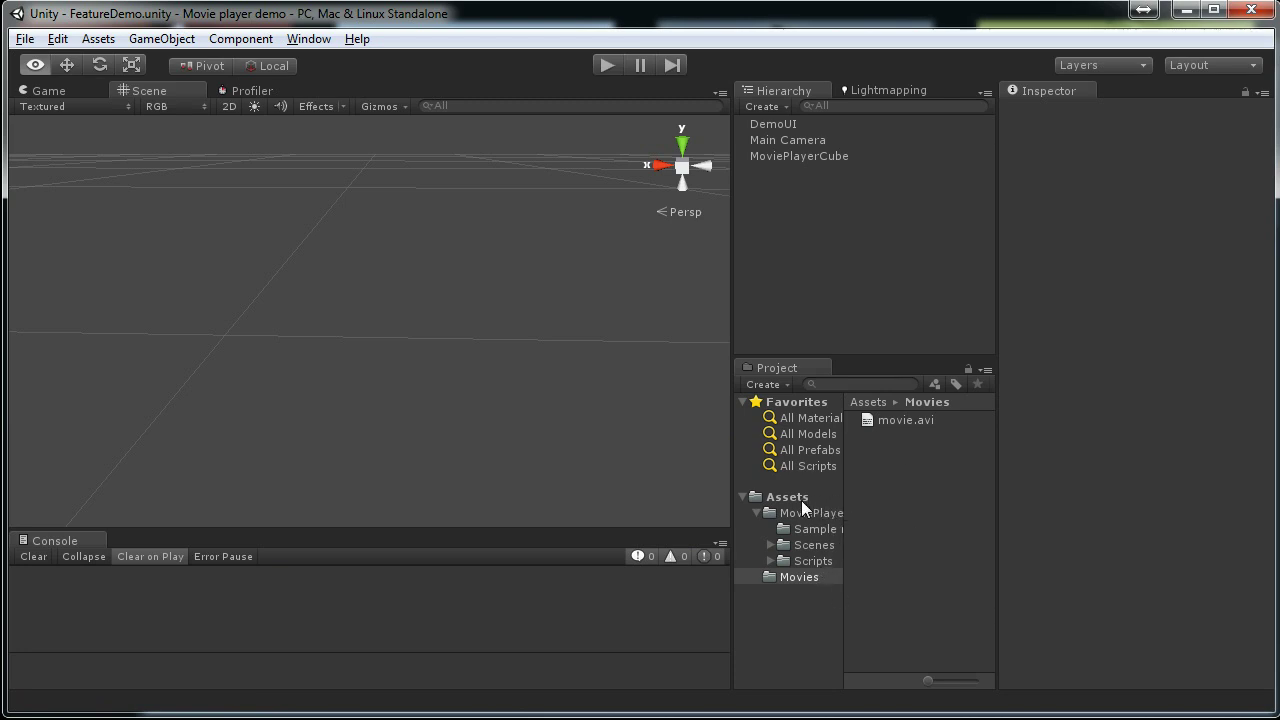
Step: Check how movie.avi was imported, then start a new empty scene
left_click(757, 513)
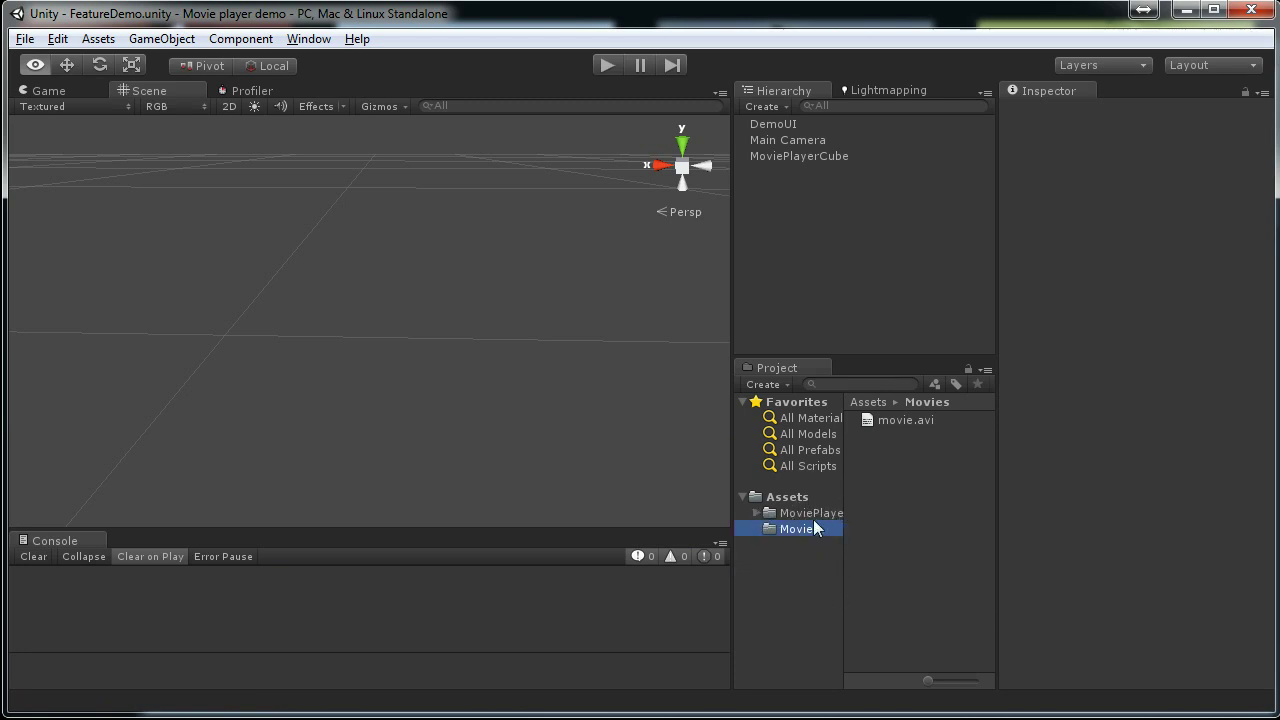
left_click(926, 423)
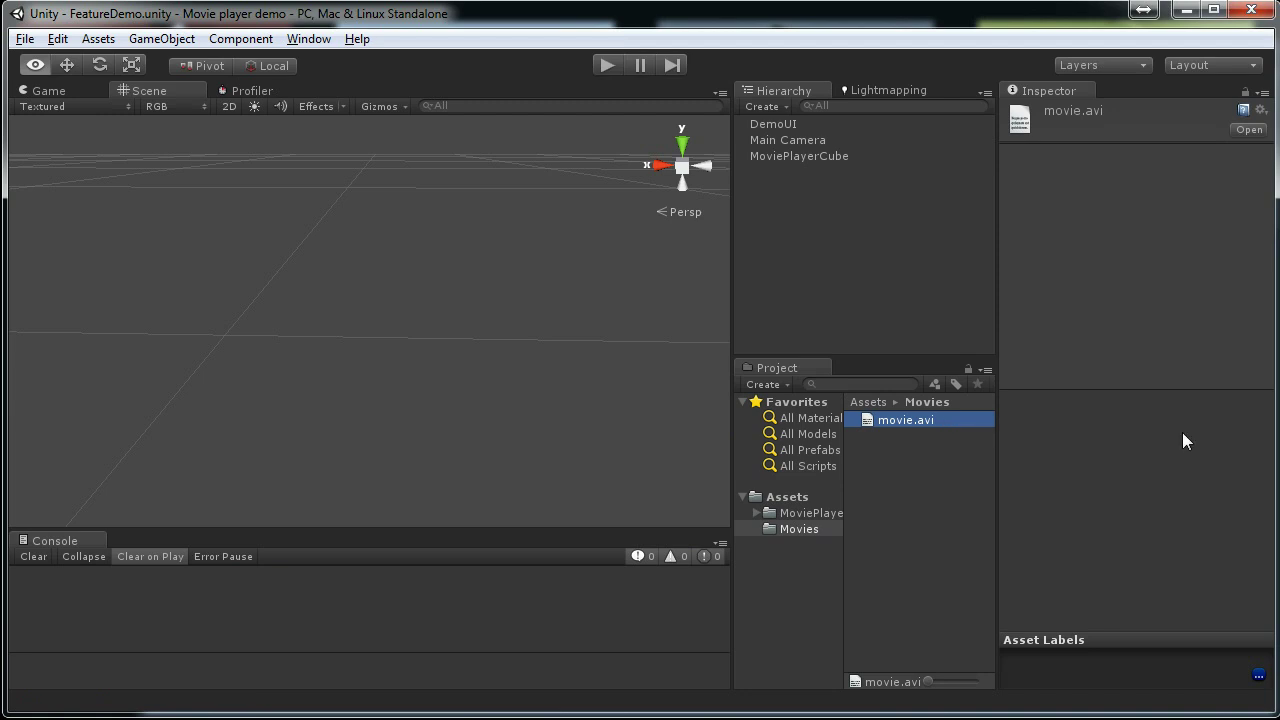
left_click(25, 39)
left_click(6, 61)
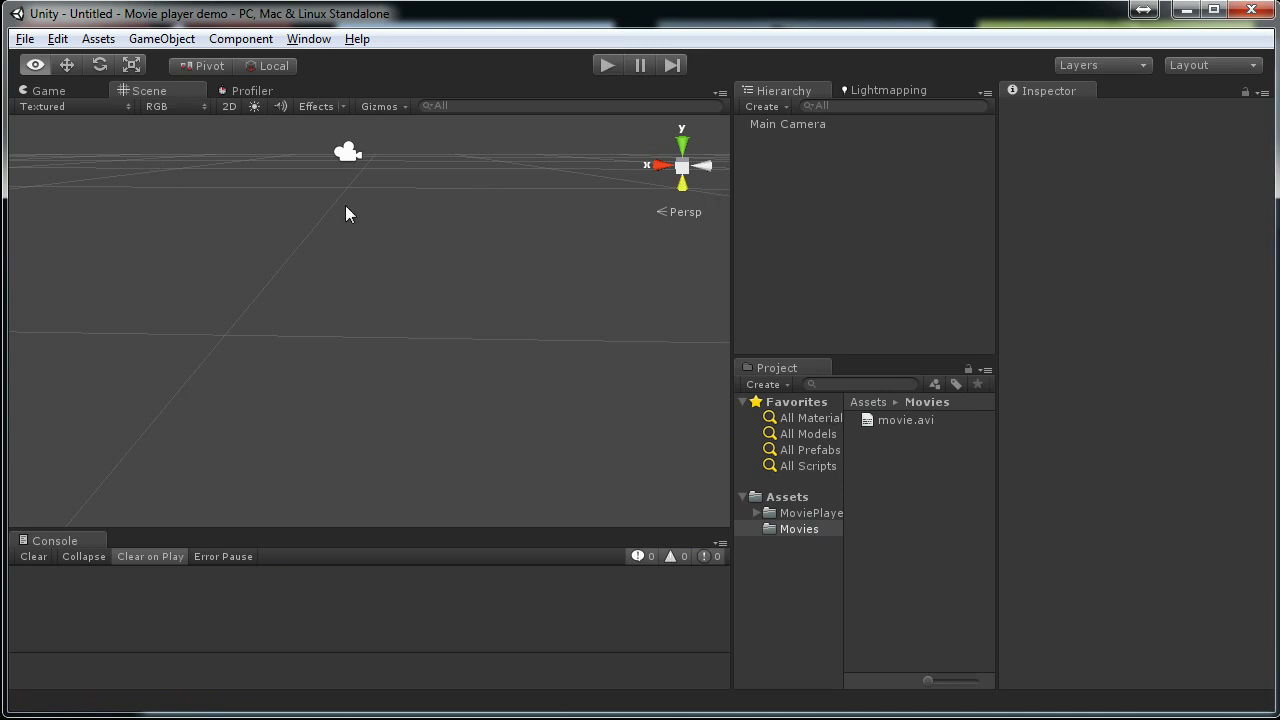
Step: Create an empty GameObject and start naming it 'Movie player', fixing typos
key("w")
key("ctrl+shift+n")
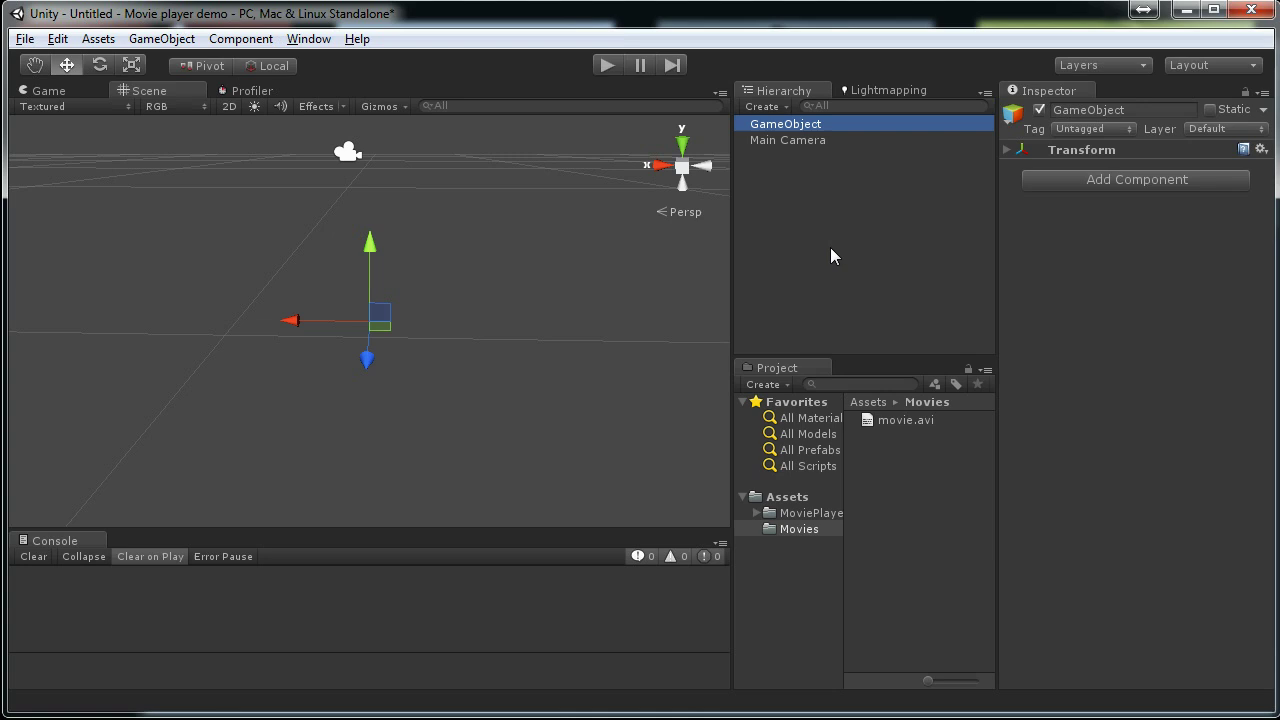
left_click(857, 166)
left_click(831, 123)
left_click(831, 123)
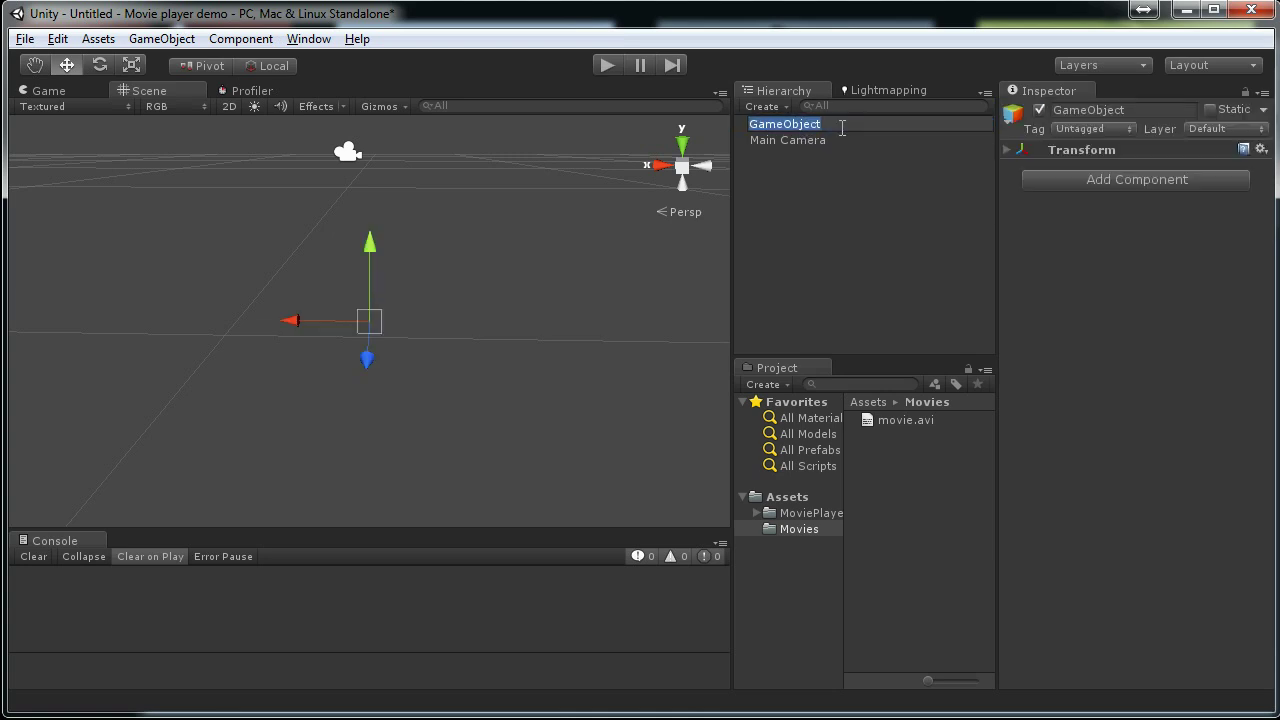
type("Movie paluer")
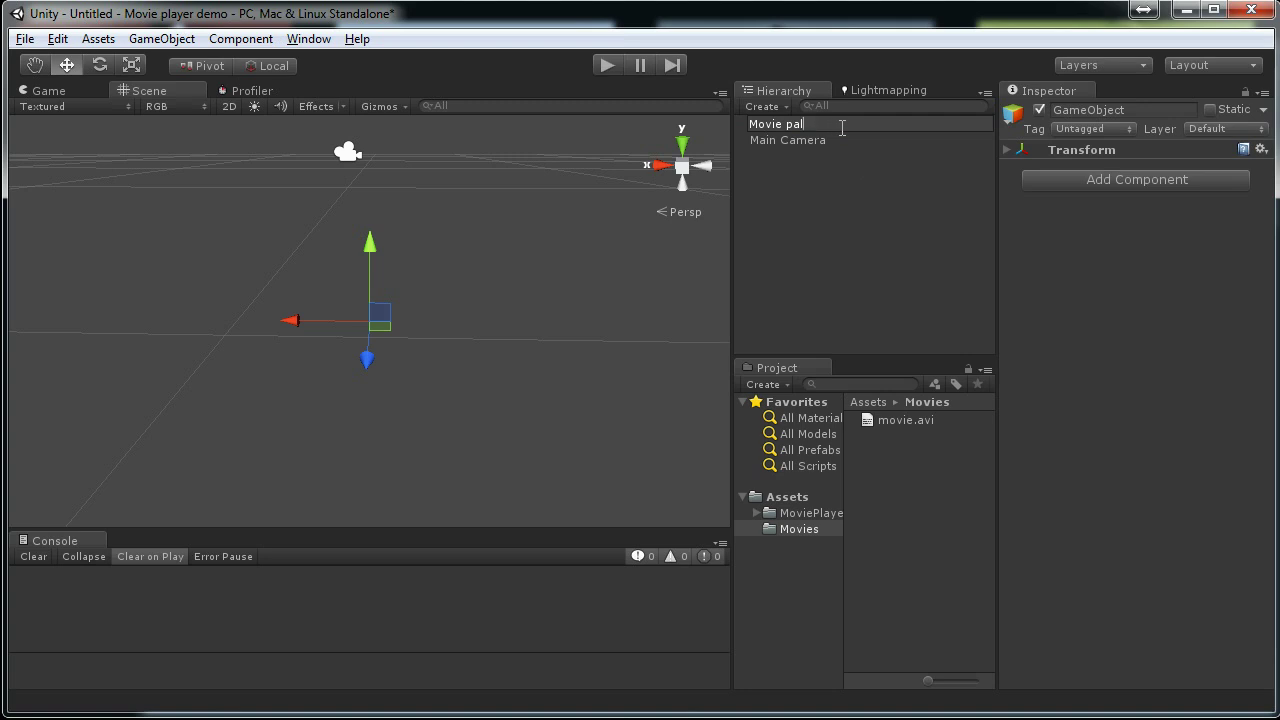
key("BackSpace")
key("BackSpace")
key("BackSpace")
type("yer")
key("Left")
key("Left")
key("BackSpace")
key("Left")
Step: Finish renaming the object to 'My movie player'
type("l")
key("Home")
type("My")
key("shift+Right")
type("m")
key("Return")
Step: Add a Movie Player with source movie.avi, Play, Loop, Draw to screen and Fill mode, then run
left_click(1140, 180)
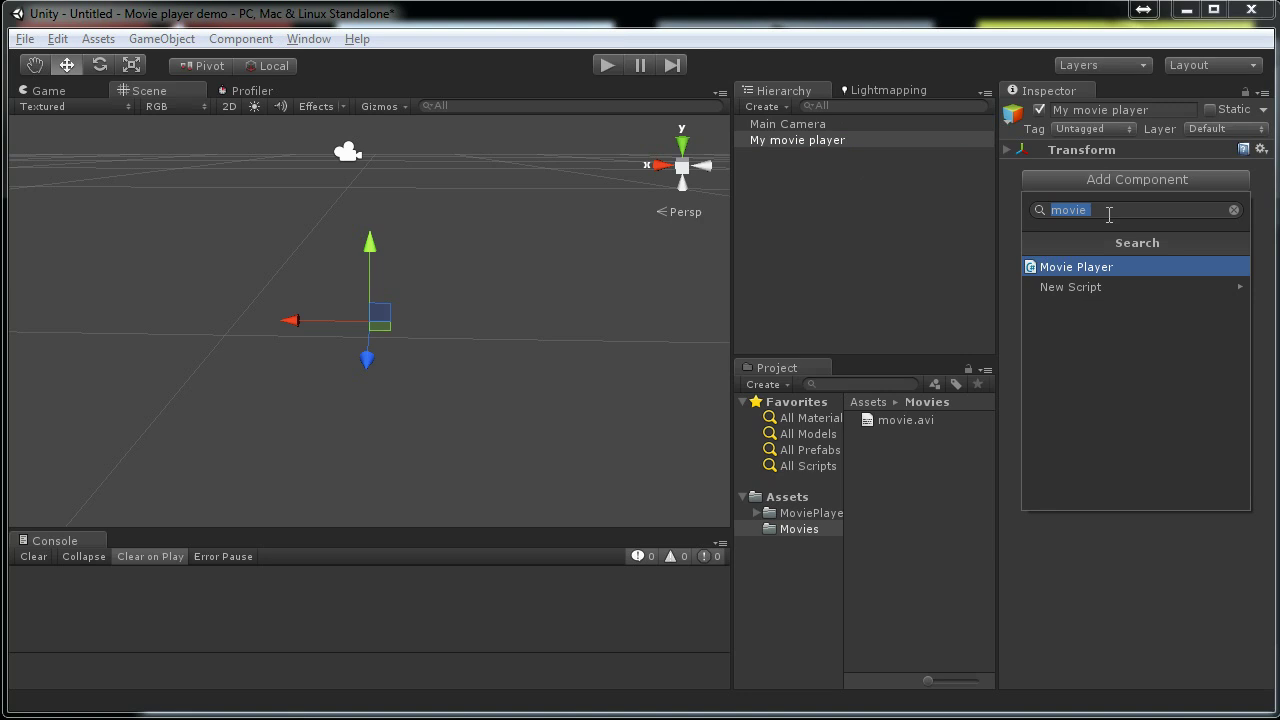
left_click(1100, 267)
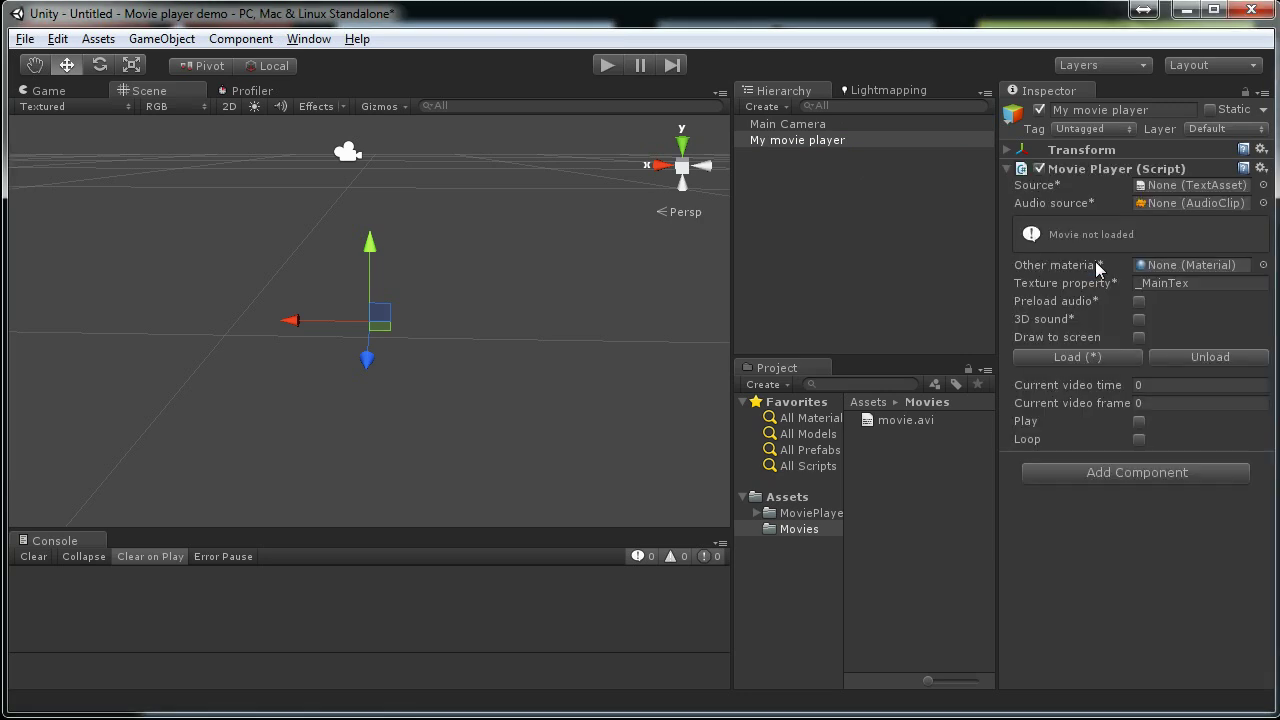
left_click_drag(895, 424, 1182, 196)
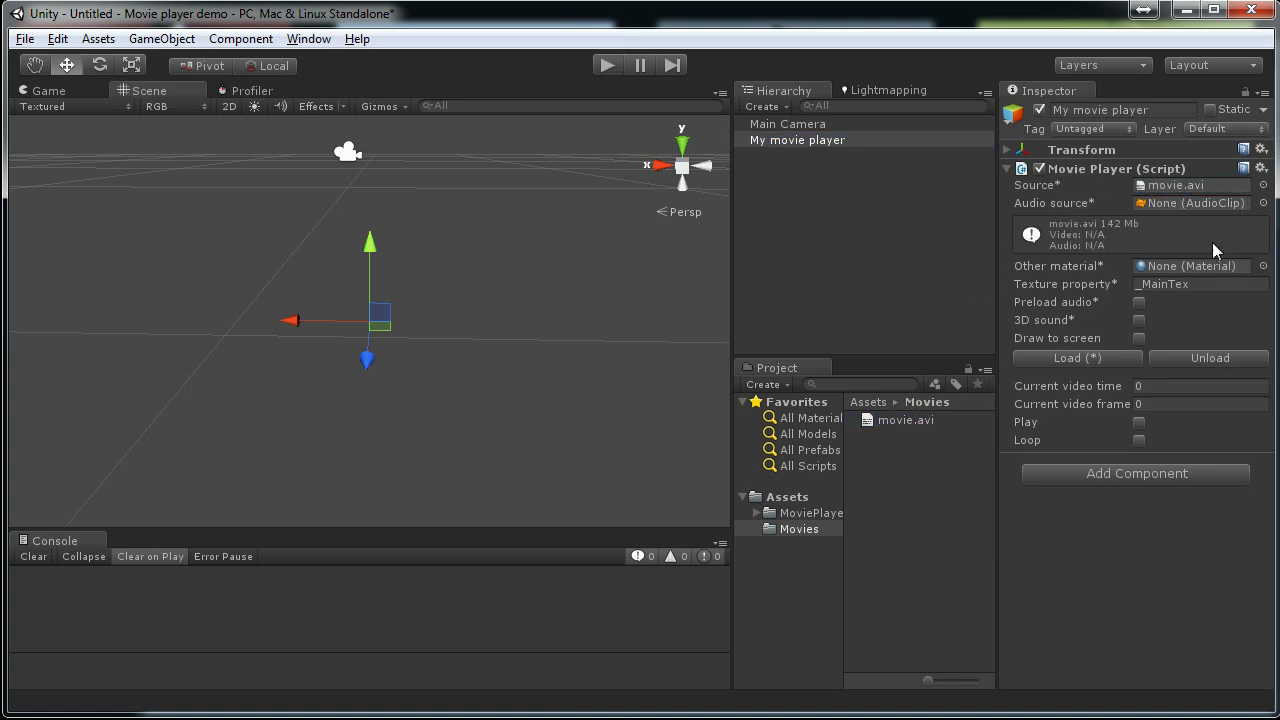
left_click(1139, 422)
left_click(1140, 442)
left_click(1139, 338)
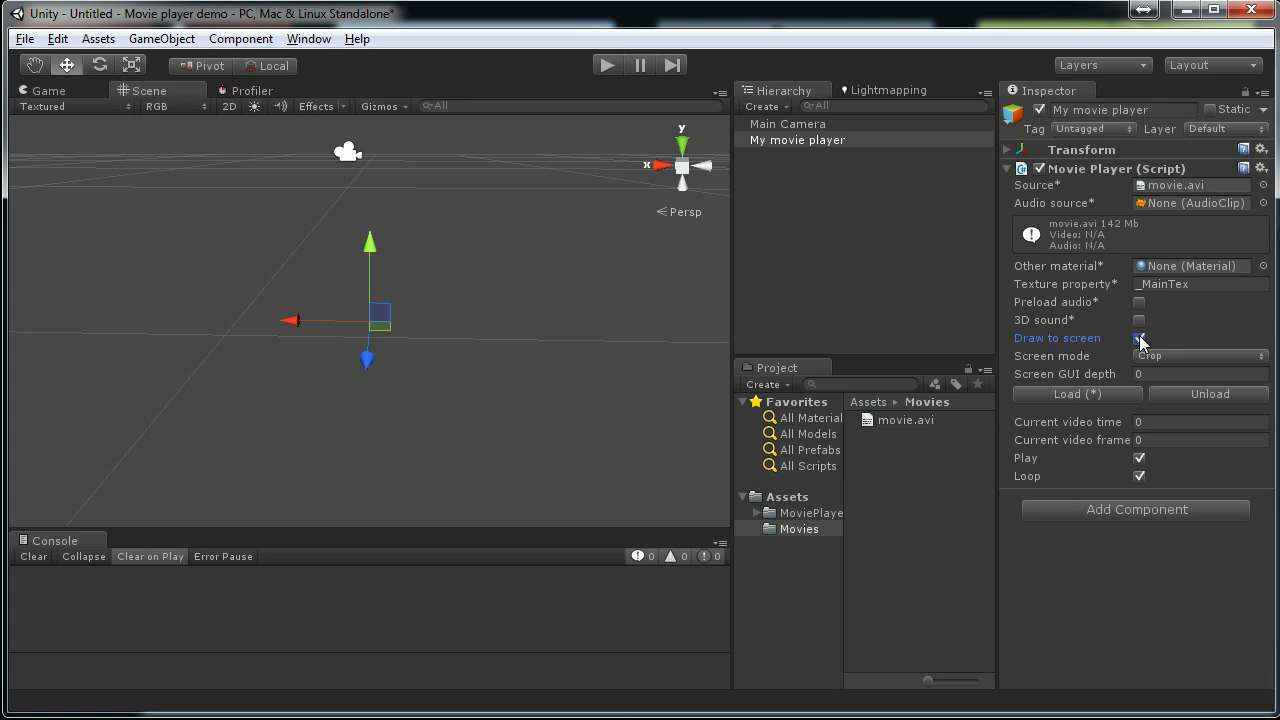
left_click(1201, 357)
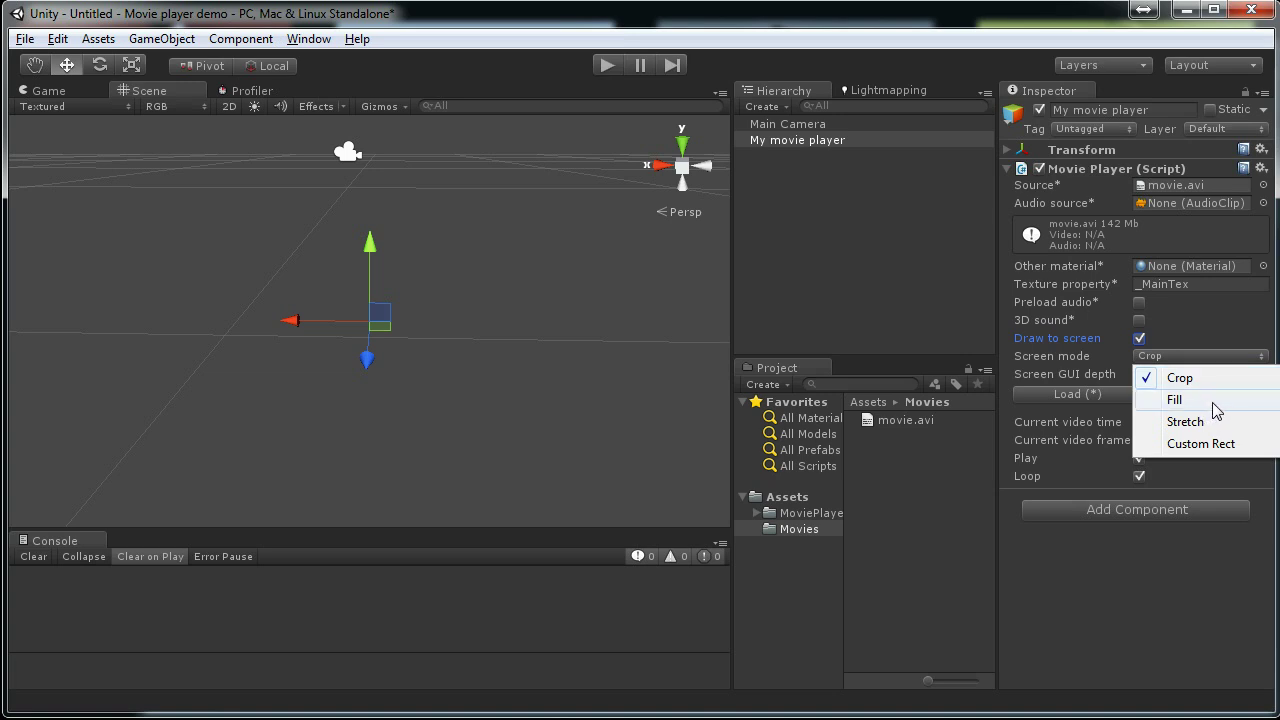
left_click(1213, 403)
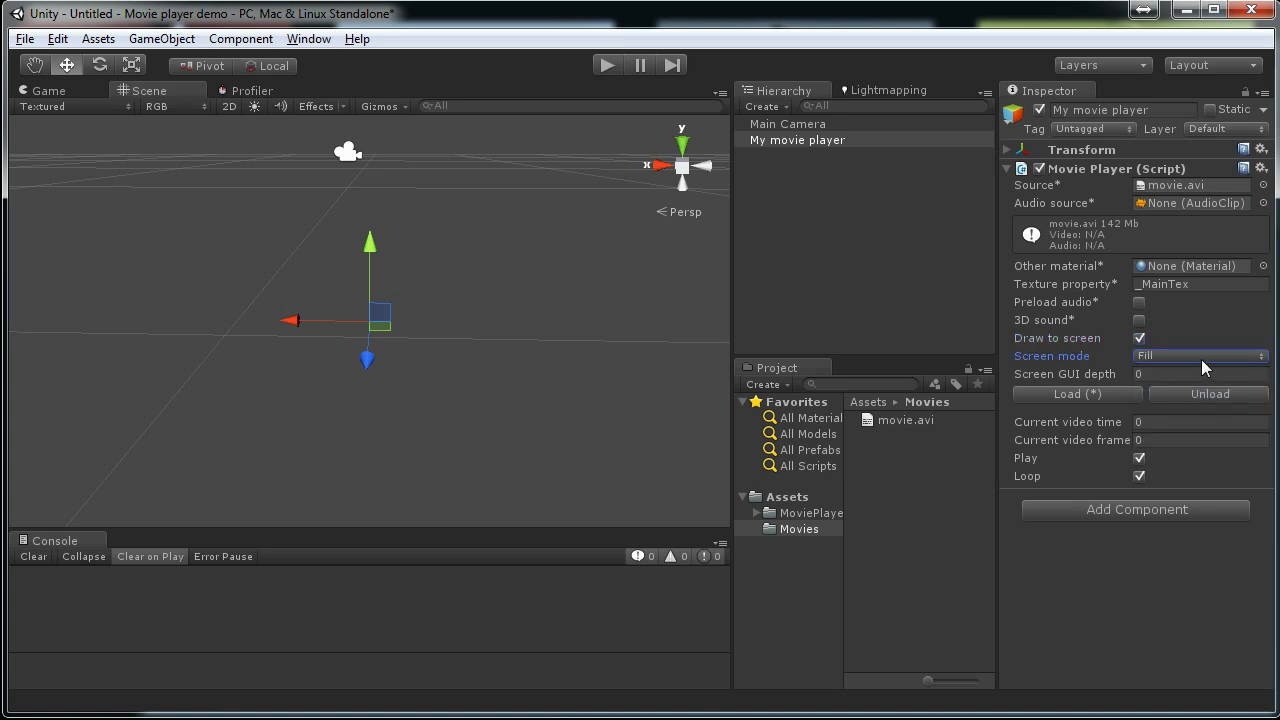
left_click(607, 66)
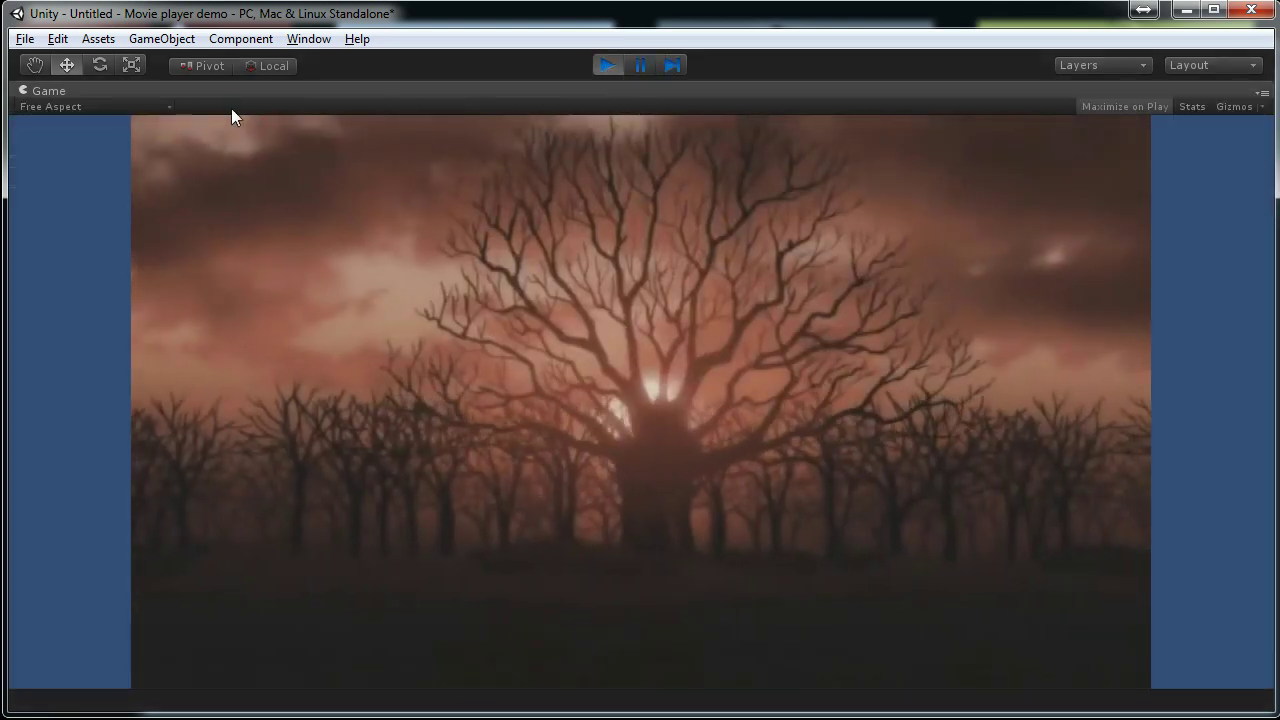
Step: Restore the full editor layout and un-maximize the Game view while the movie plays
right_click(57, 89)
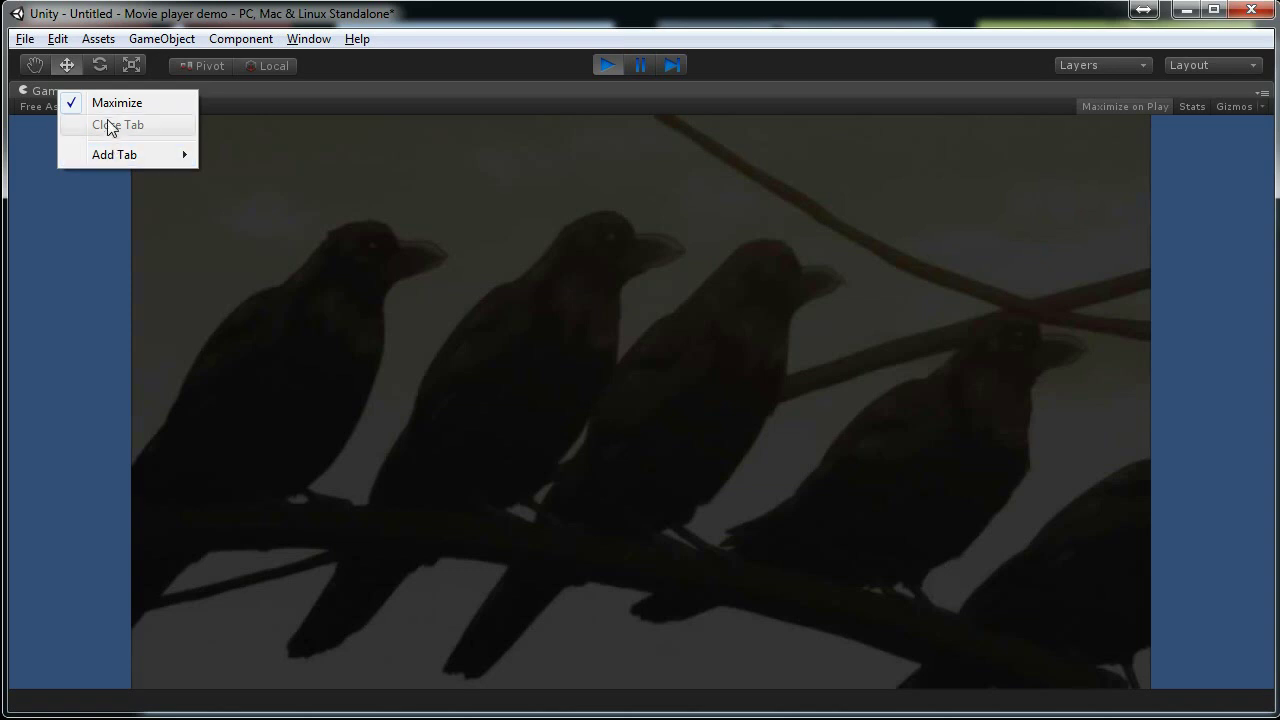
left_click(110, 102)
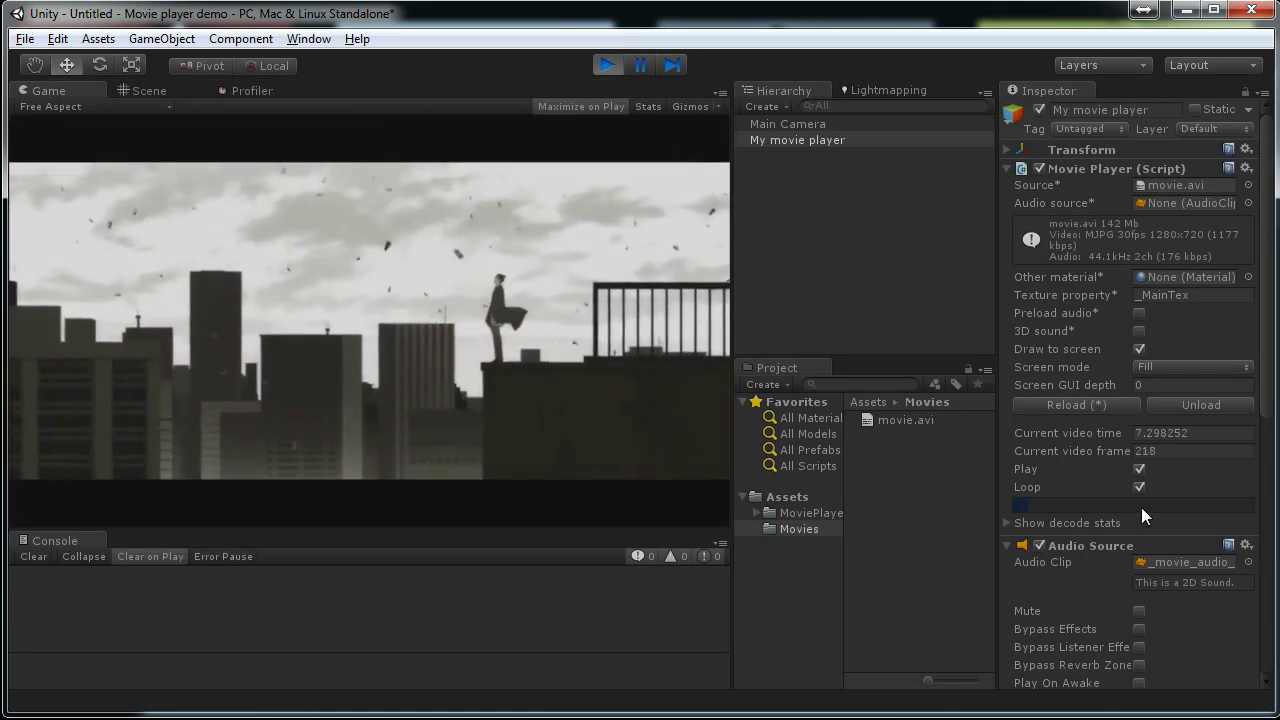
key("ctrl+1")
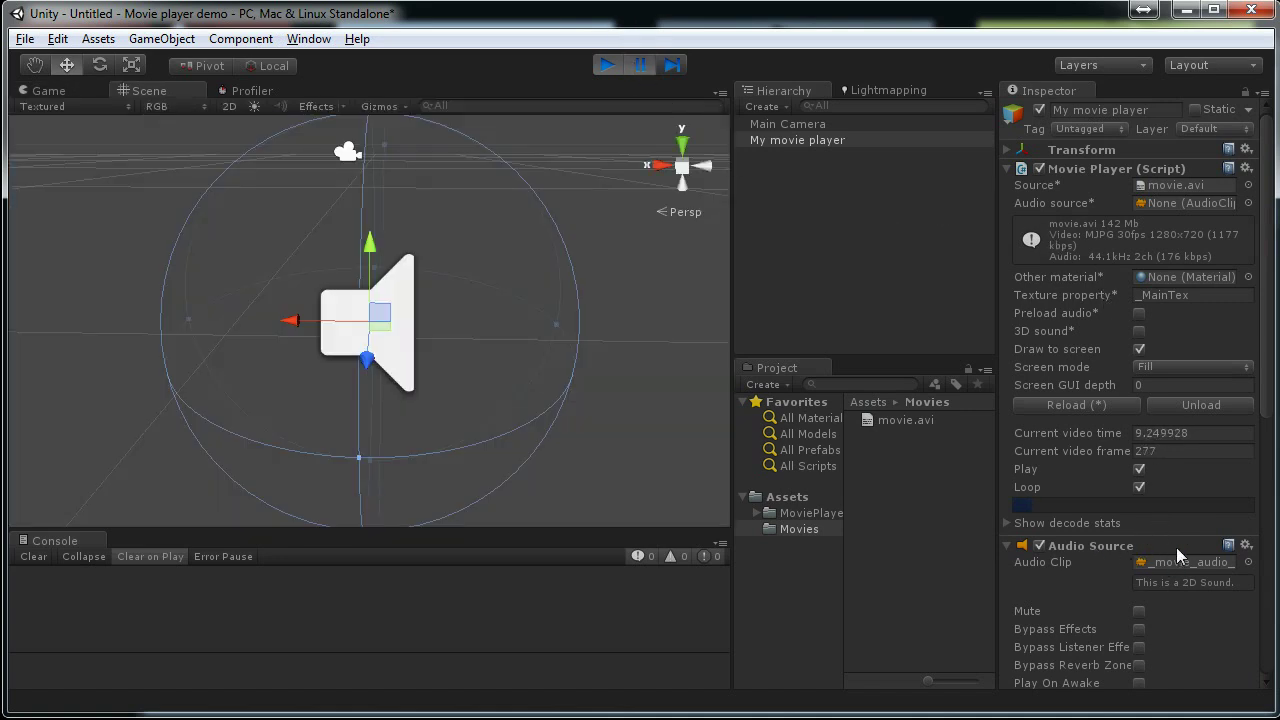
scroll(1155, 575, "down", 3)
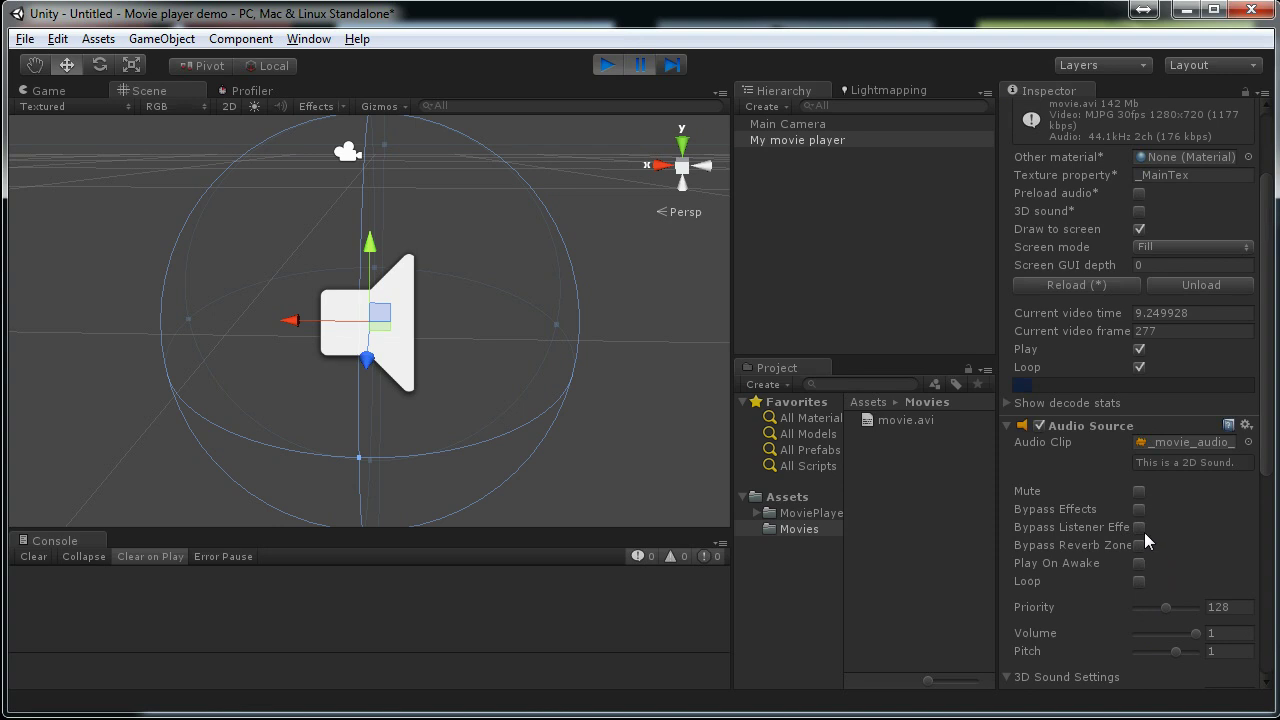
scroll(1177, 525, "up", 3)
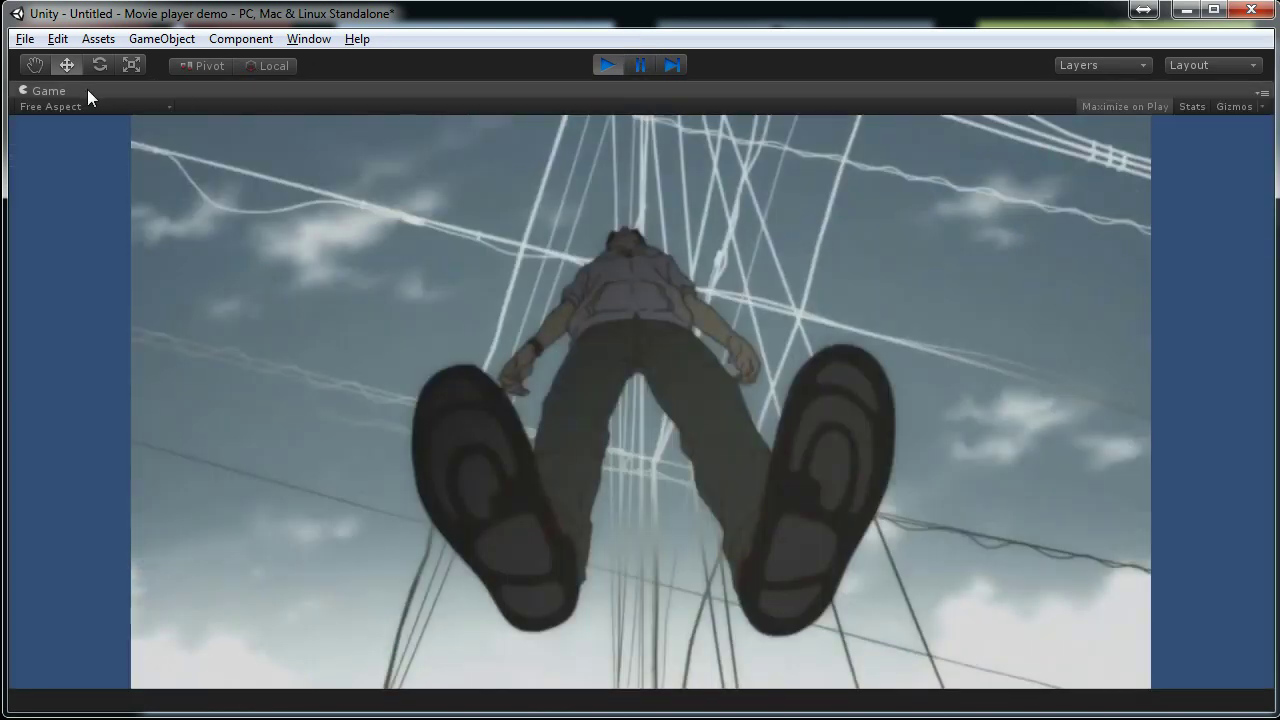
right_click(87, 89)
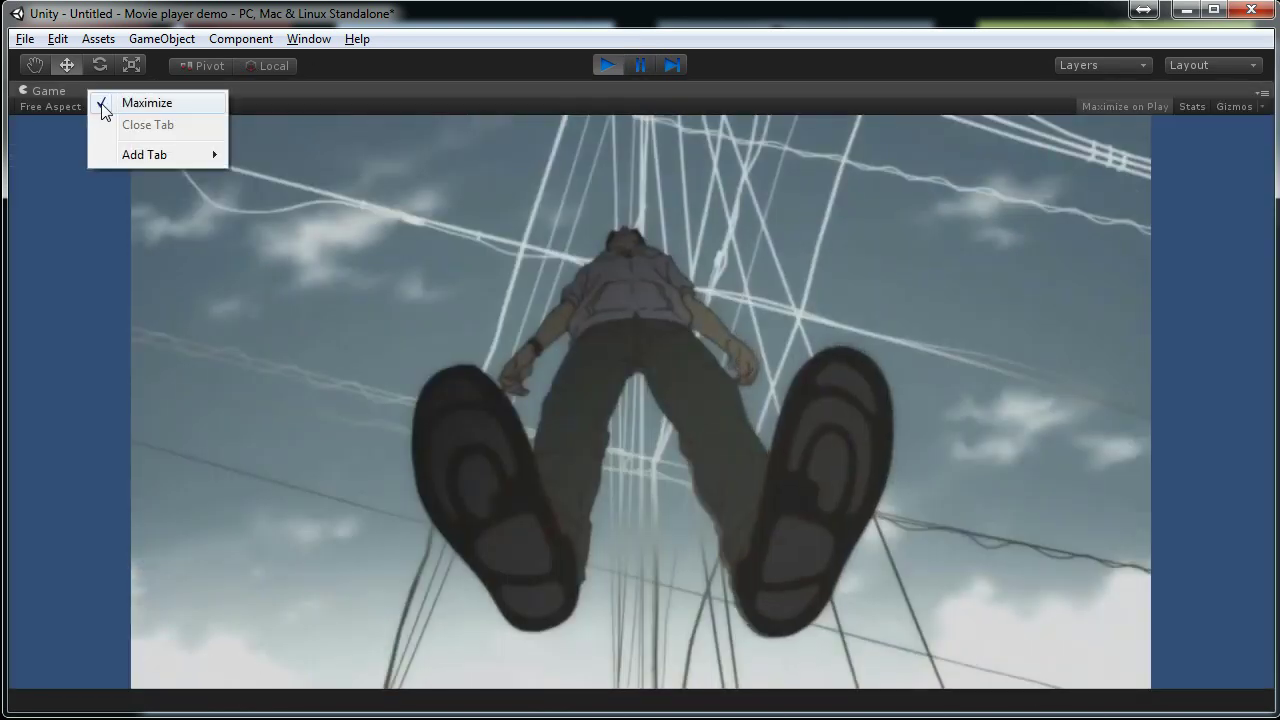
left_click(145, 101)
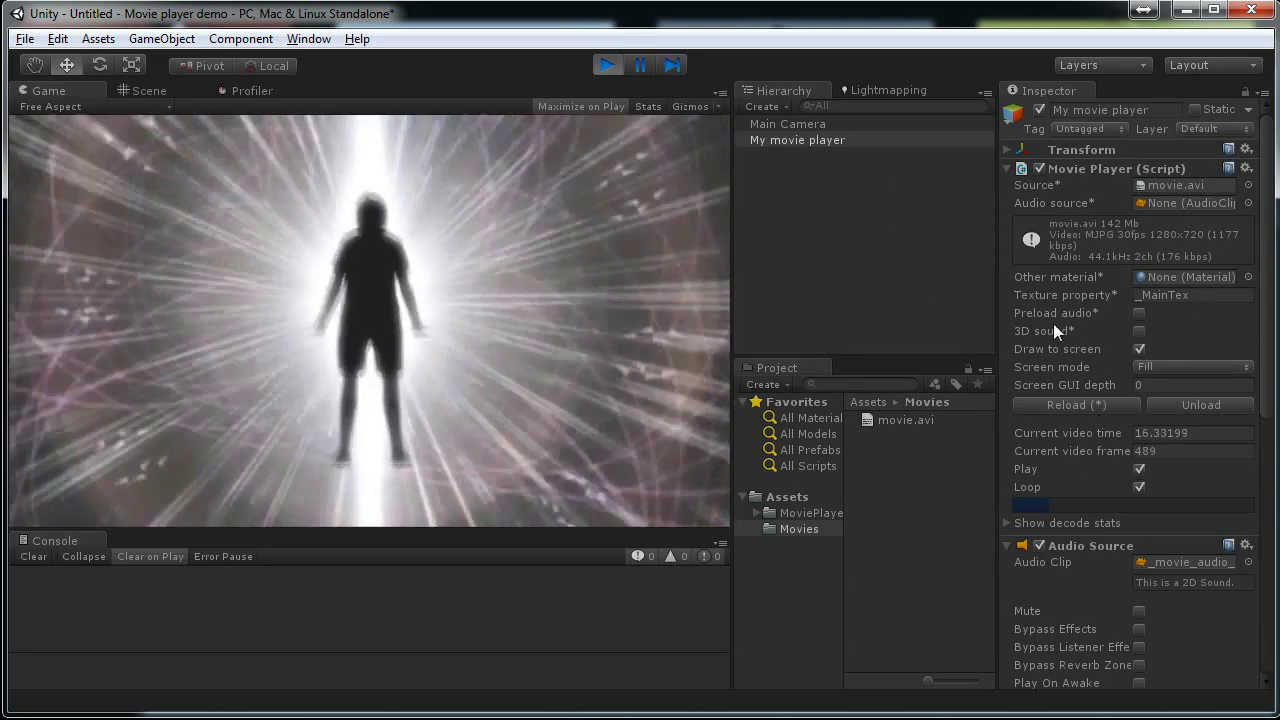
Step: Pause the movie, rewind to about 16 seconds, show decode stats, then pause the game
left_click(1139, 469)
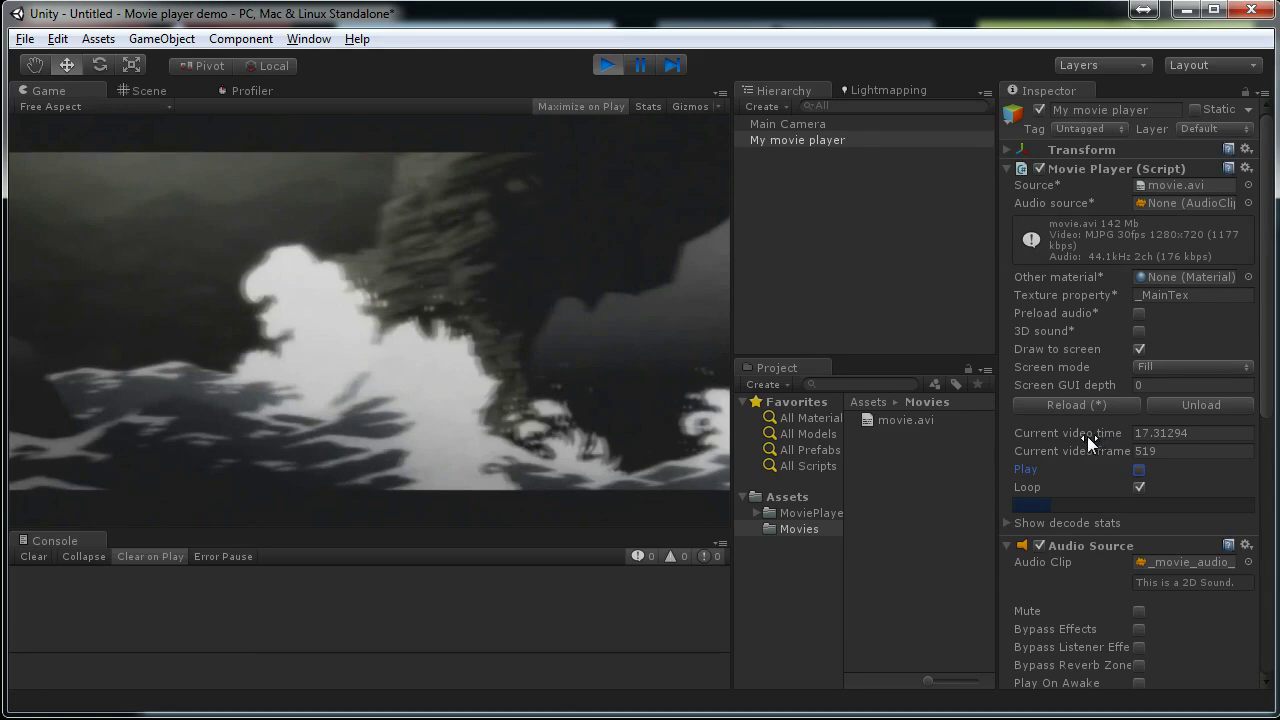
left_click_drag(1090, 441, 1117, 520)
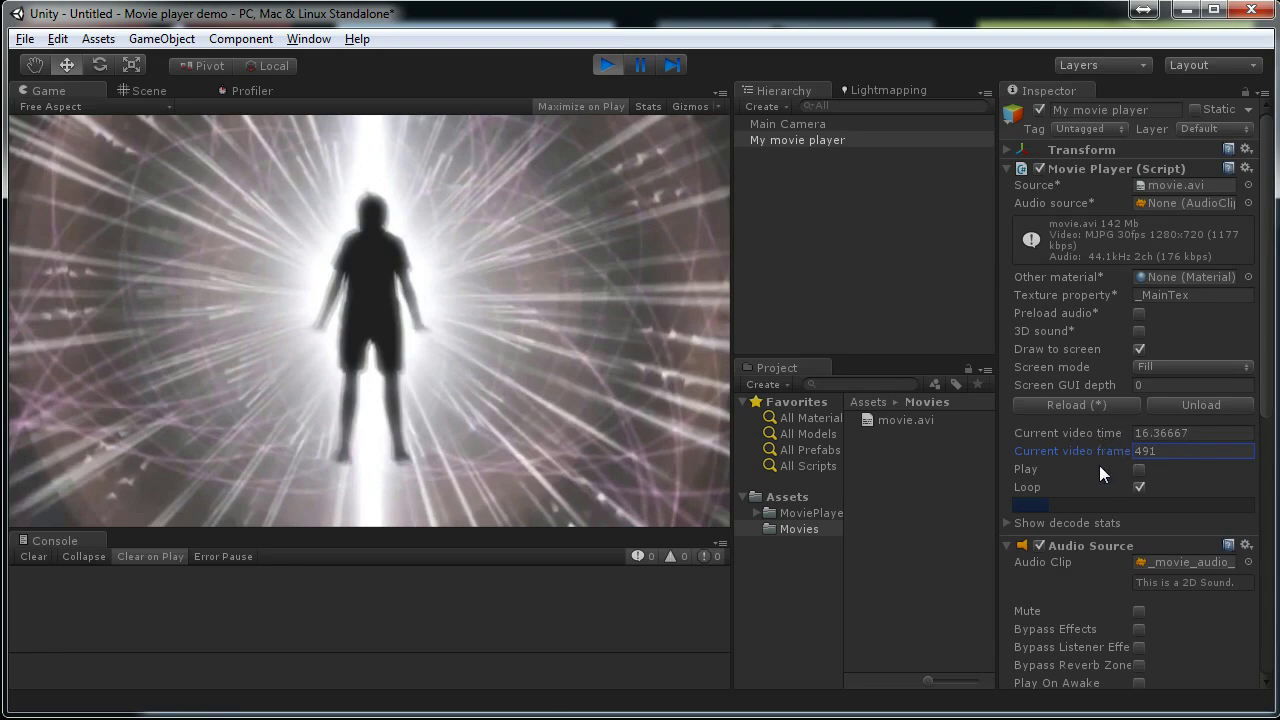
left_click(1139, 469)
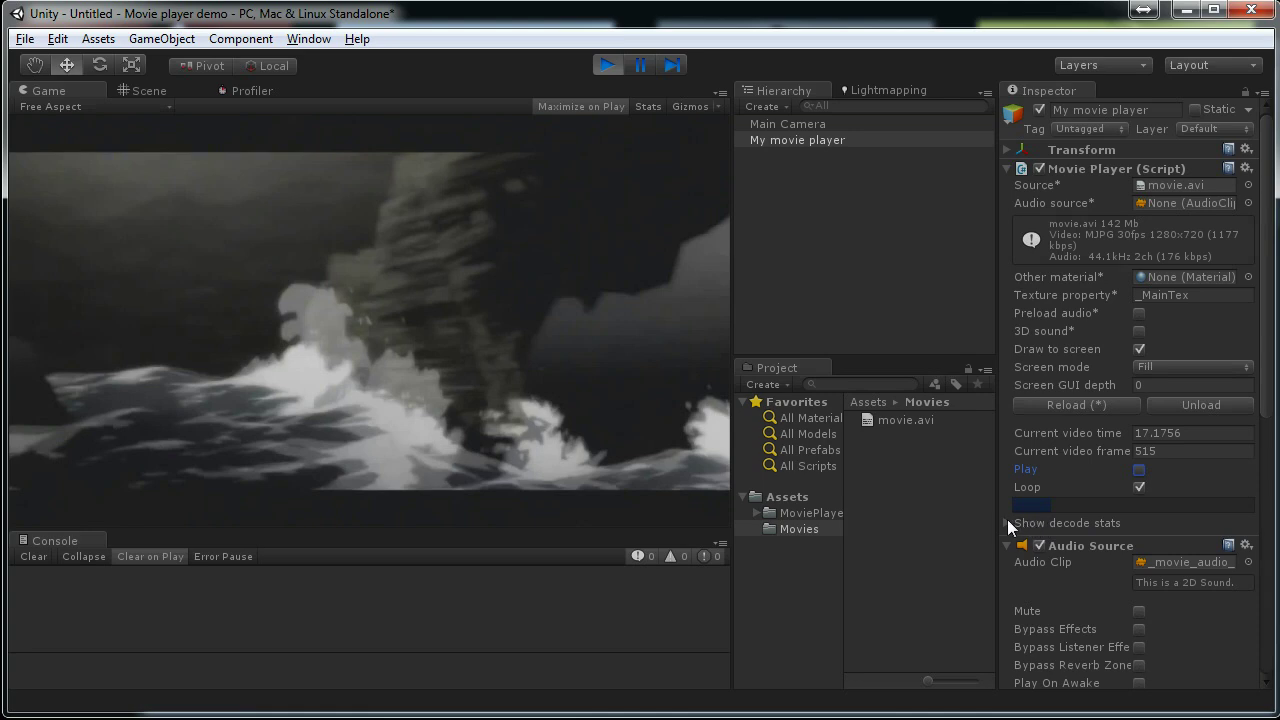
left_click(1008, 522)
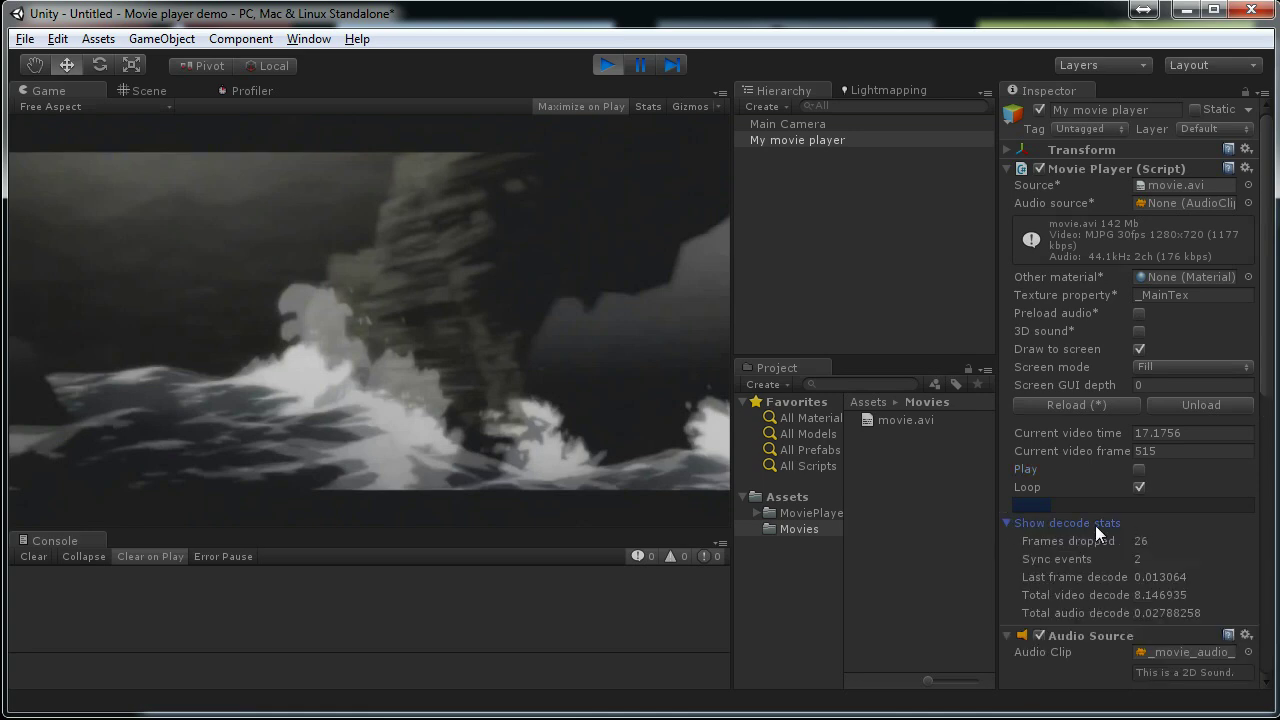
left_click(1139, 469)
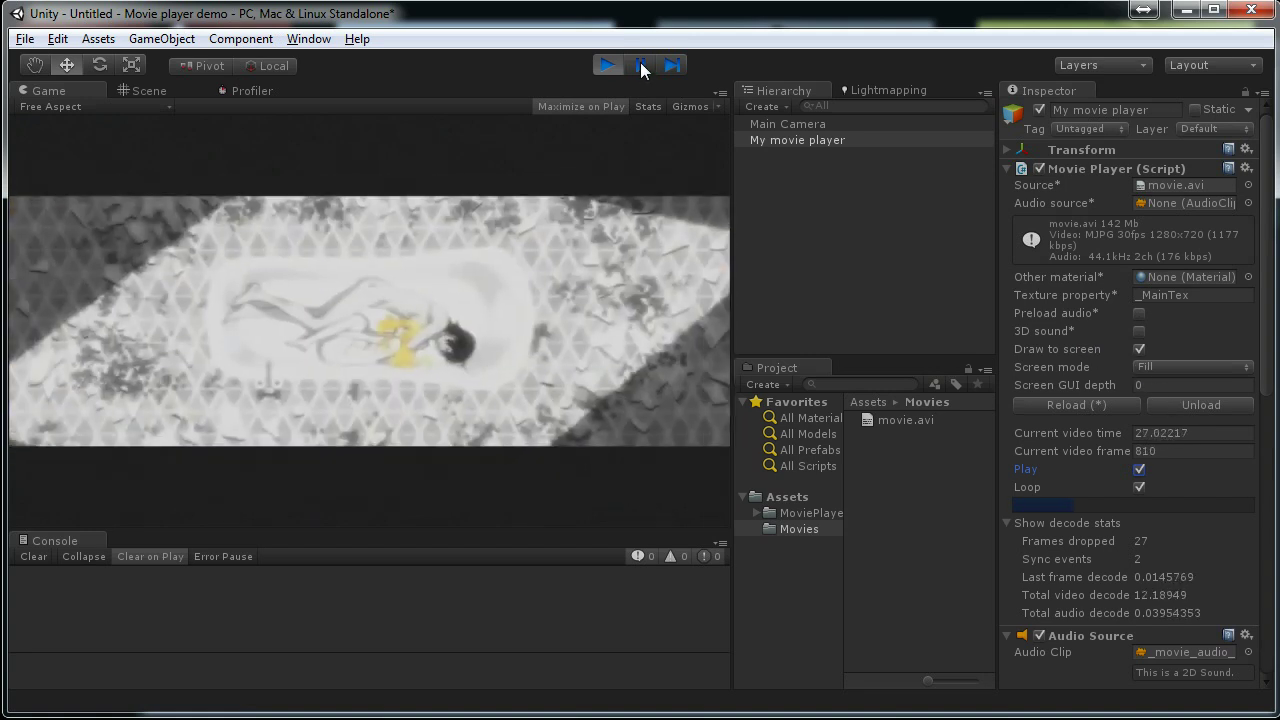
left_click(641, 67)
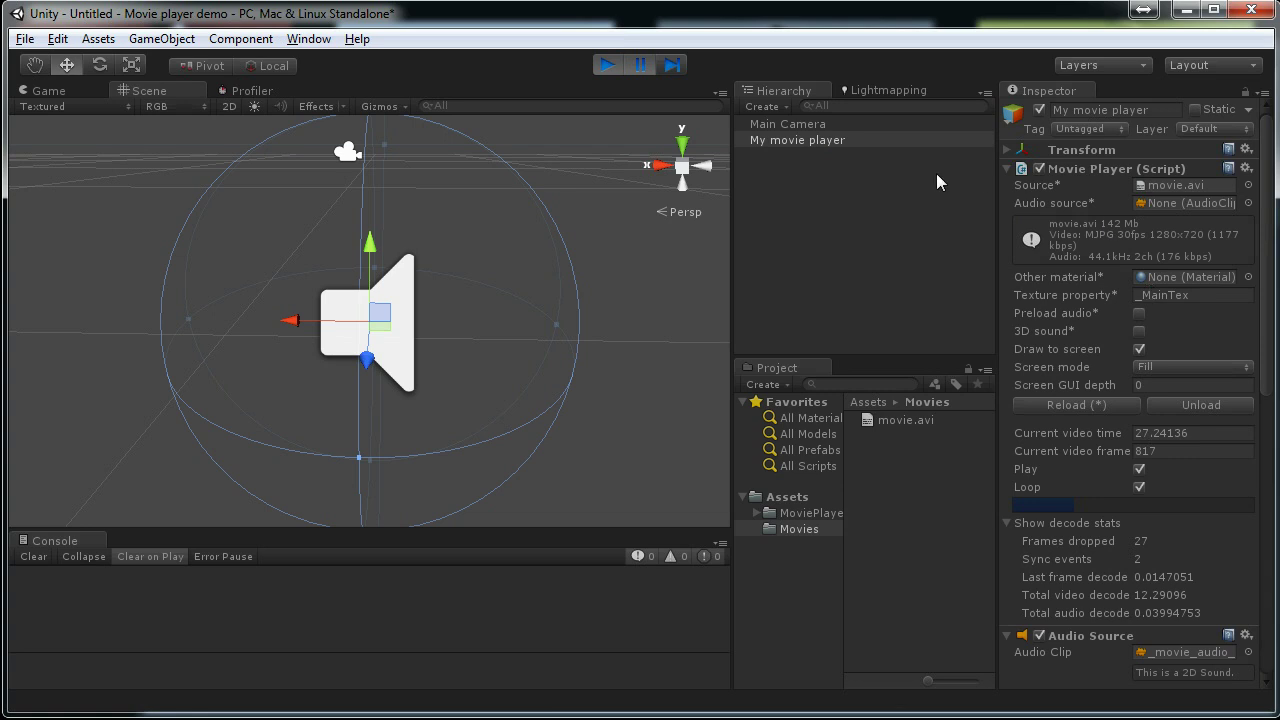
Step: Exit play mode with Ctrl+P and ping movie.avi via the Source and Audio source fields
key("ctrl+p")
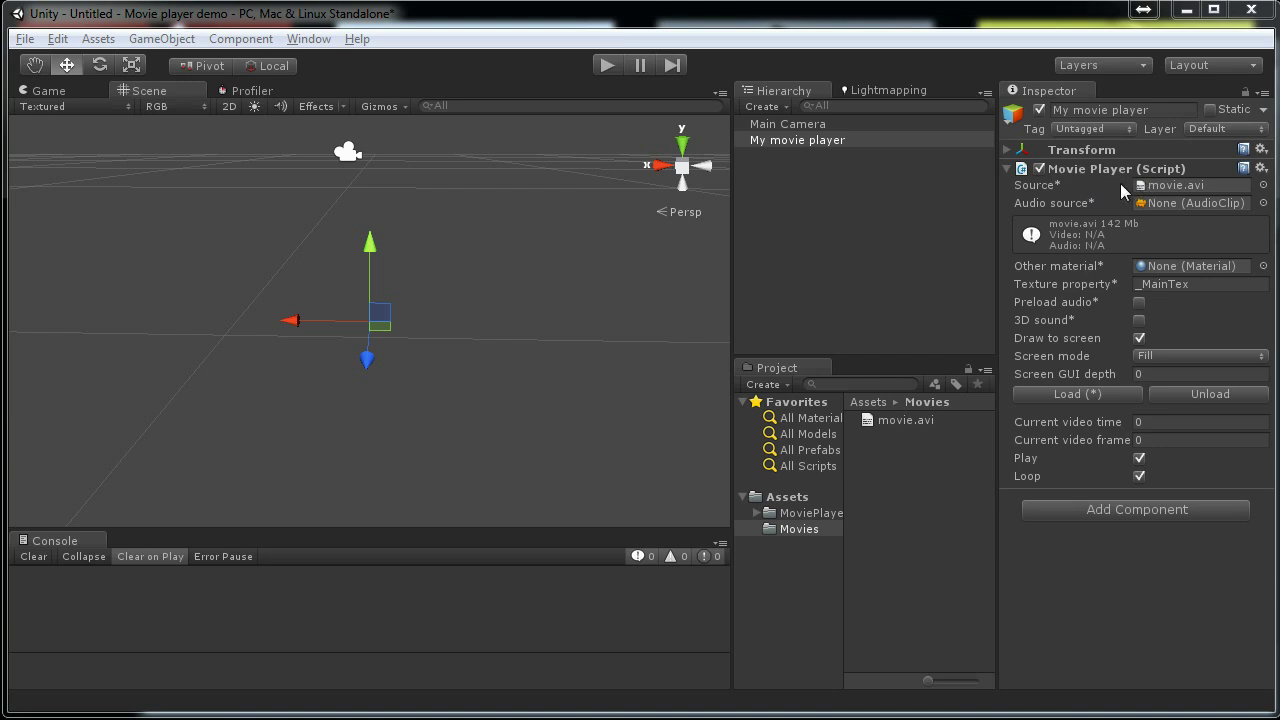
left_click(1176, 185)
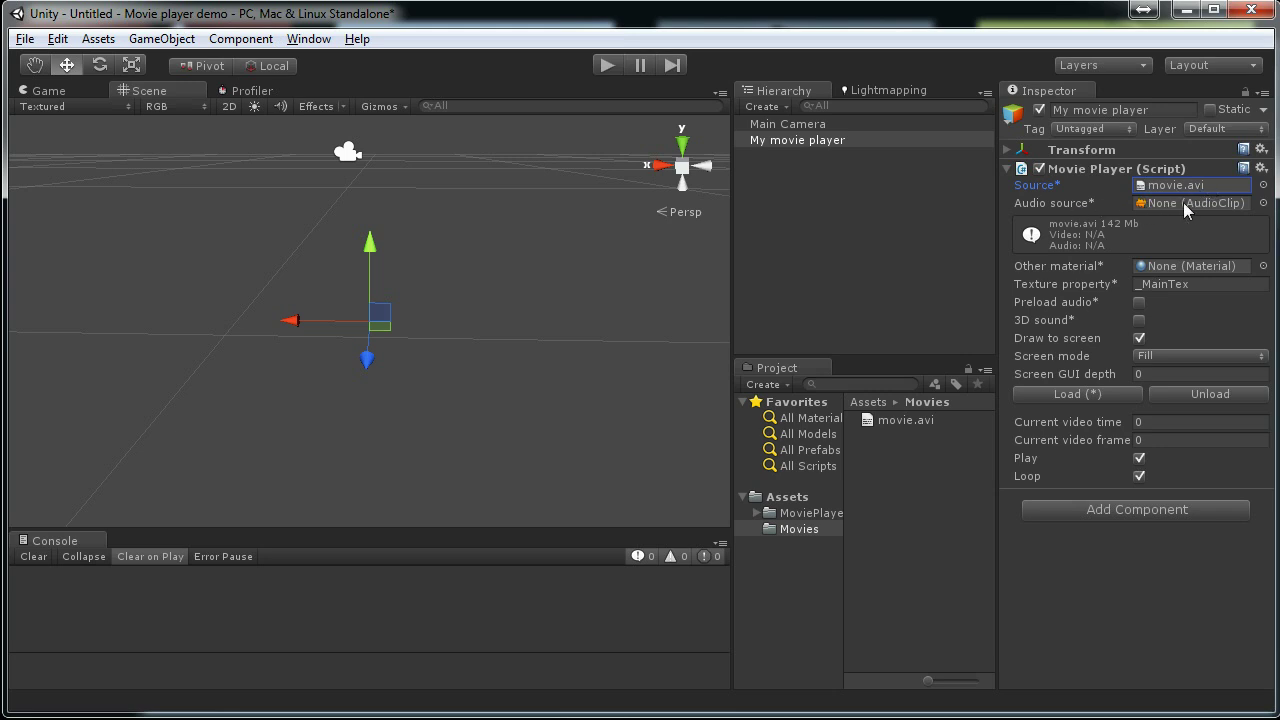
left_click(1190, 204)
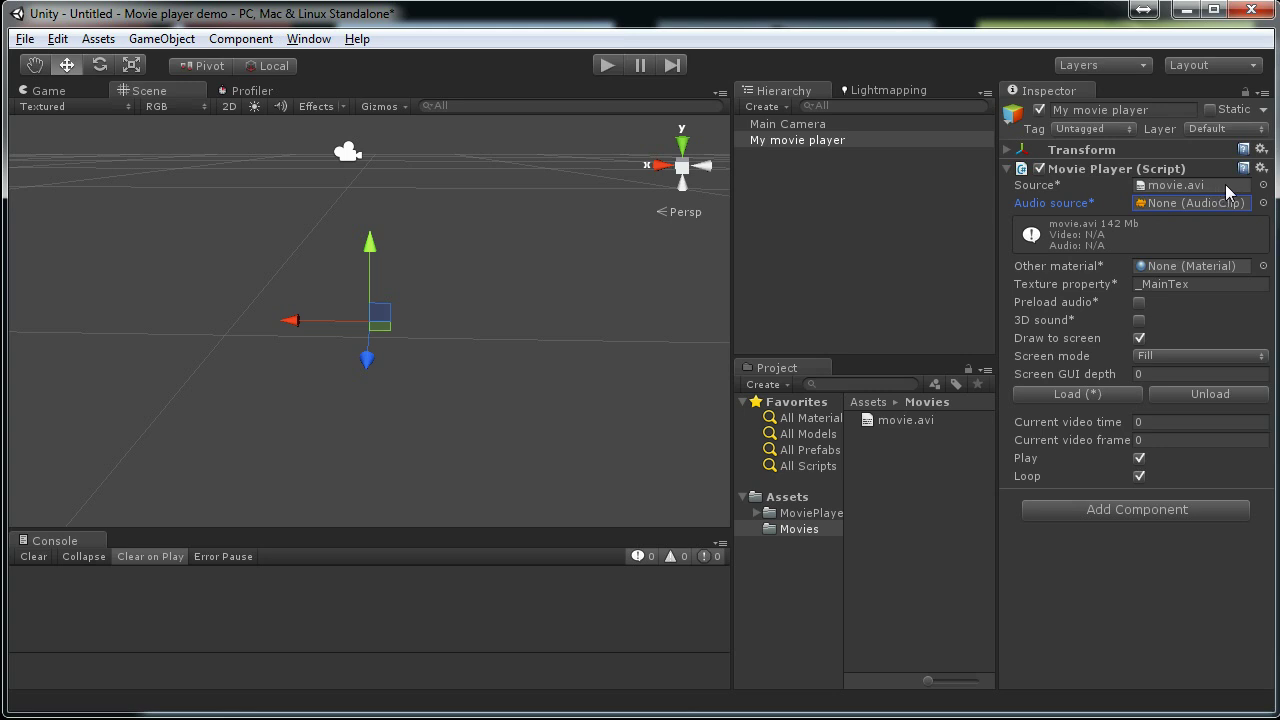
left_click(1199, 188)
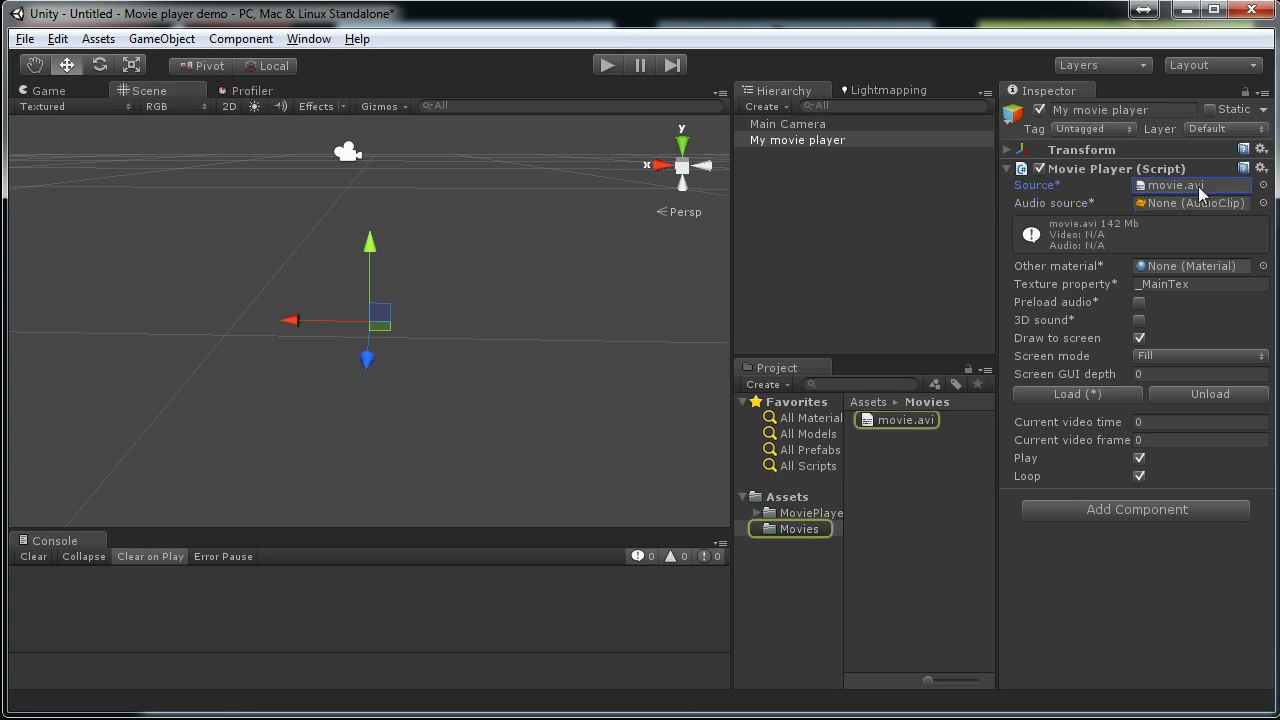
left_click(1195, 268)
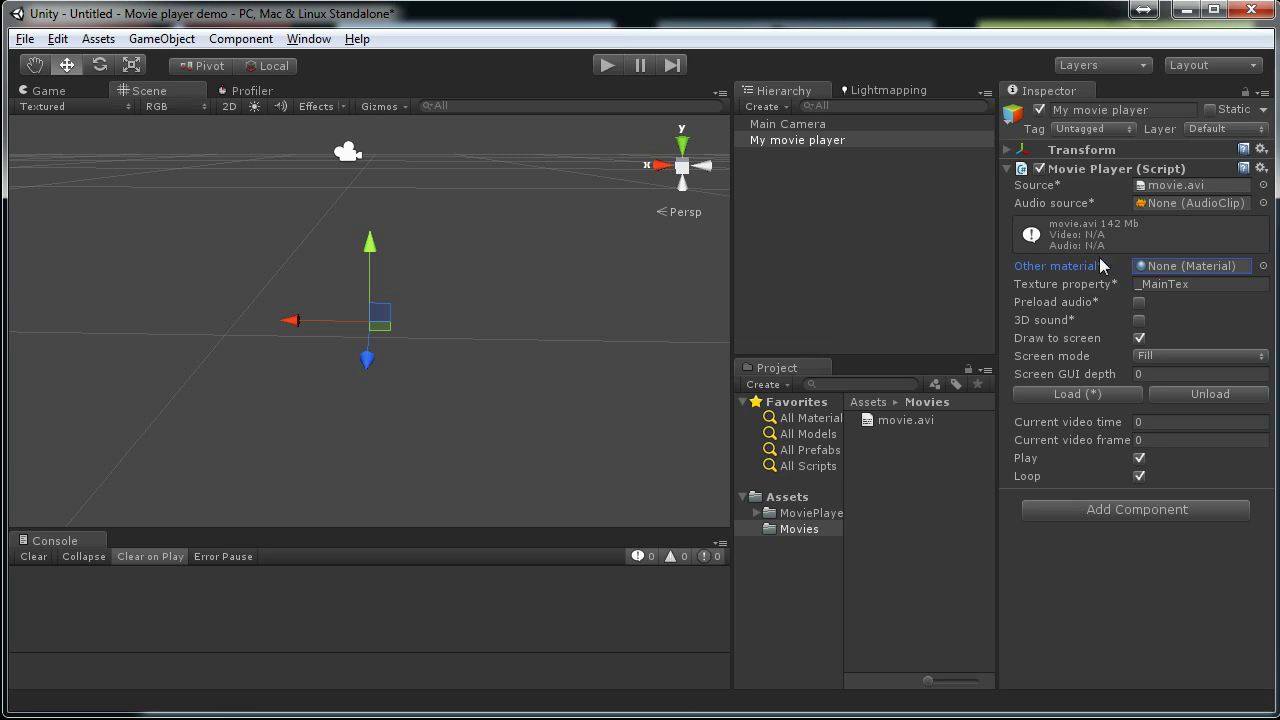
left_click(1190, 284)
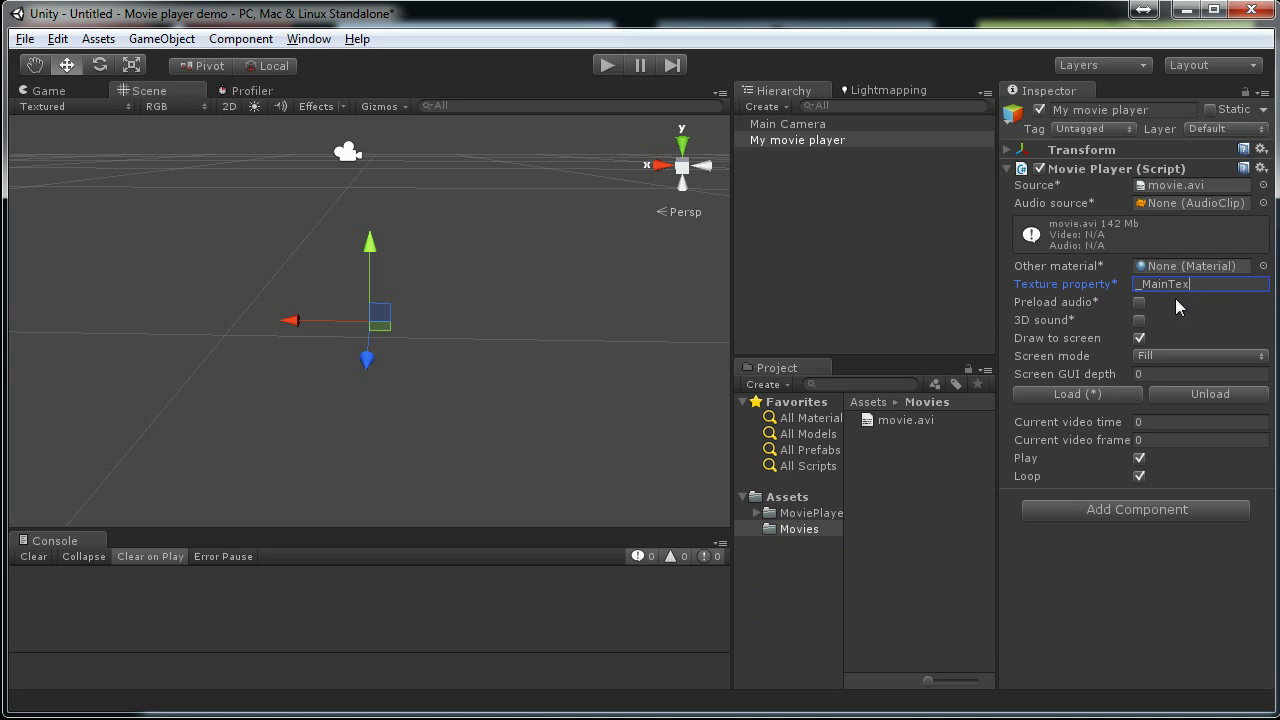
left_click(1140, 304)
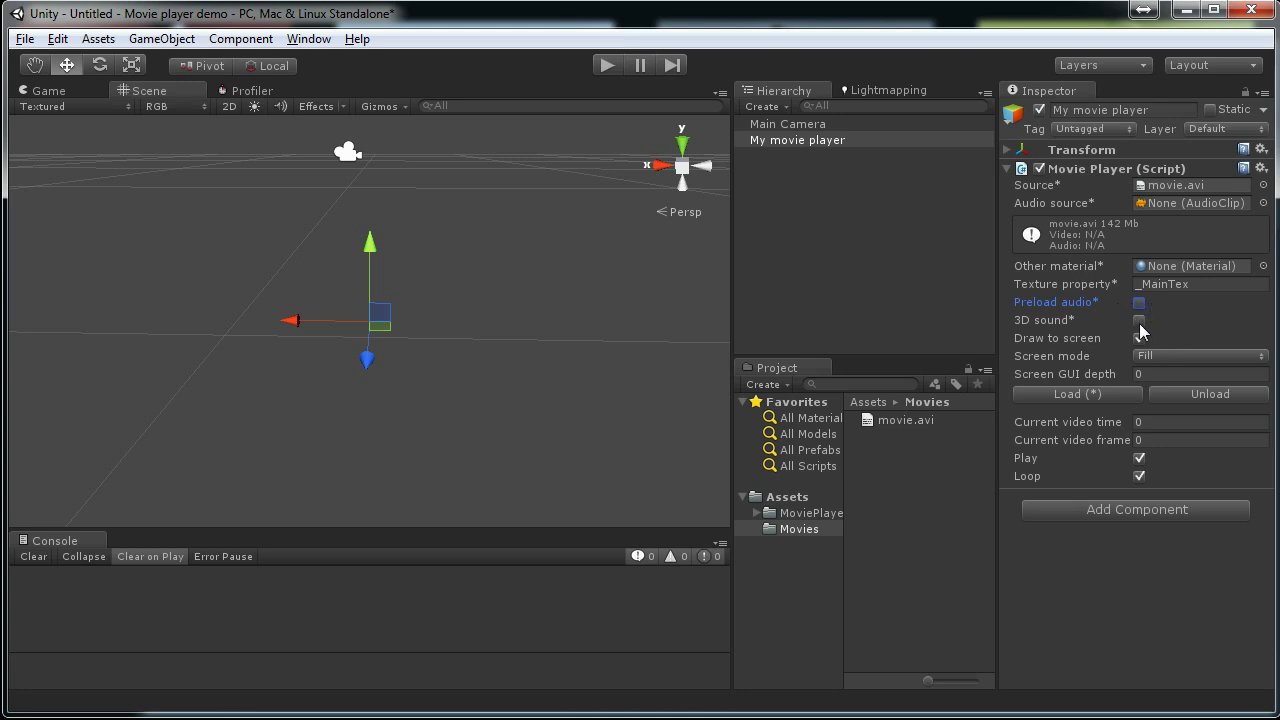
left_click(1139, 321)
Step: Review Draw to screen, Fill screen mode and GUI depth, uncheck Loop, and ping movie.avi
left_click(1139, 338)
left_click(1139, 338)
left_click(1139, 338)
left_click(1139, 338)
left_click(1196, 355)
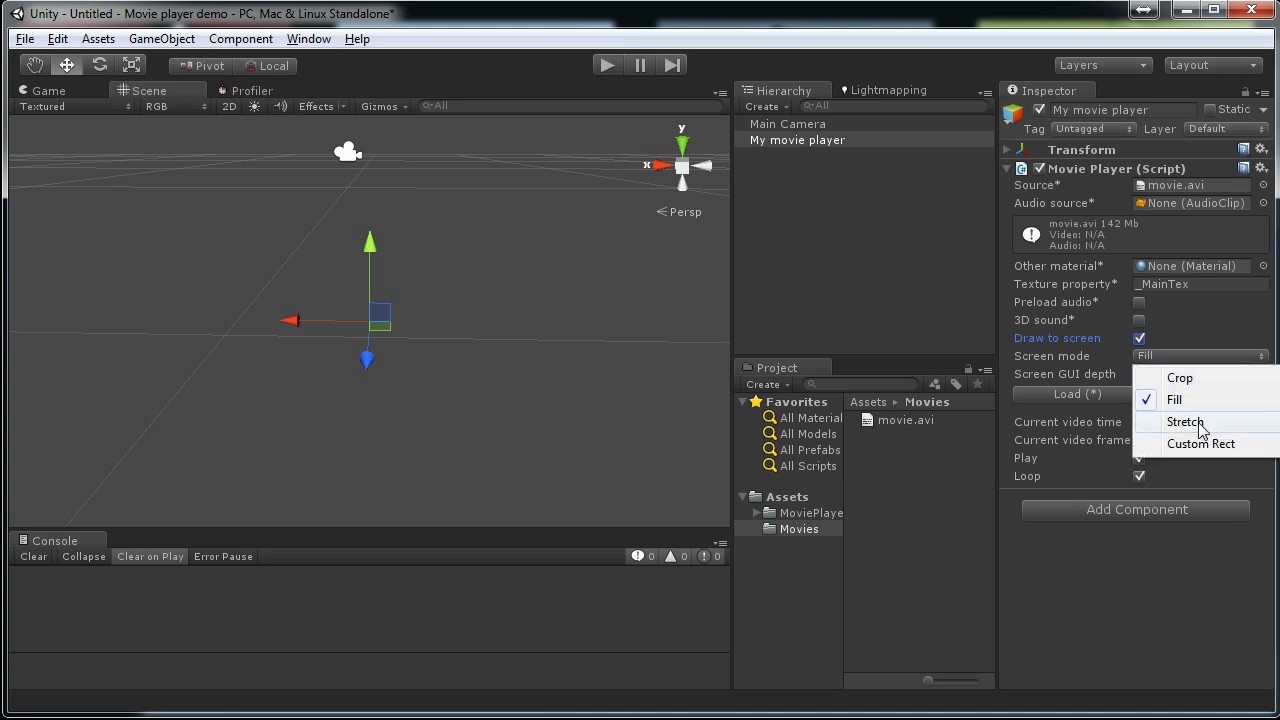
left_click(1230, 399)
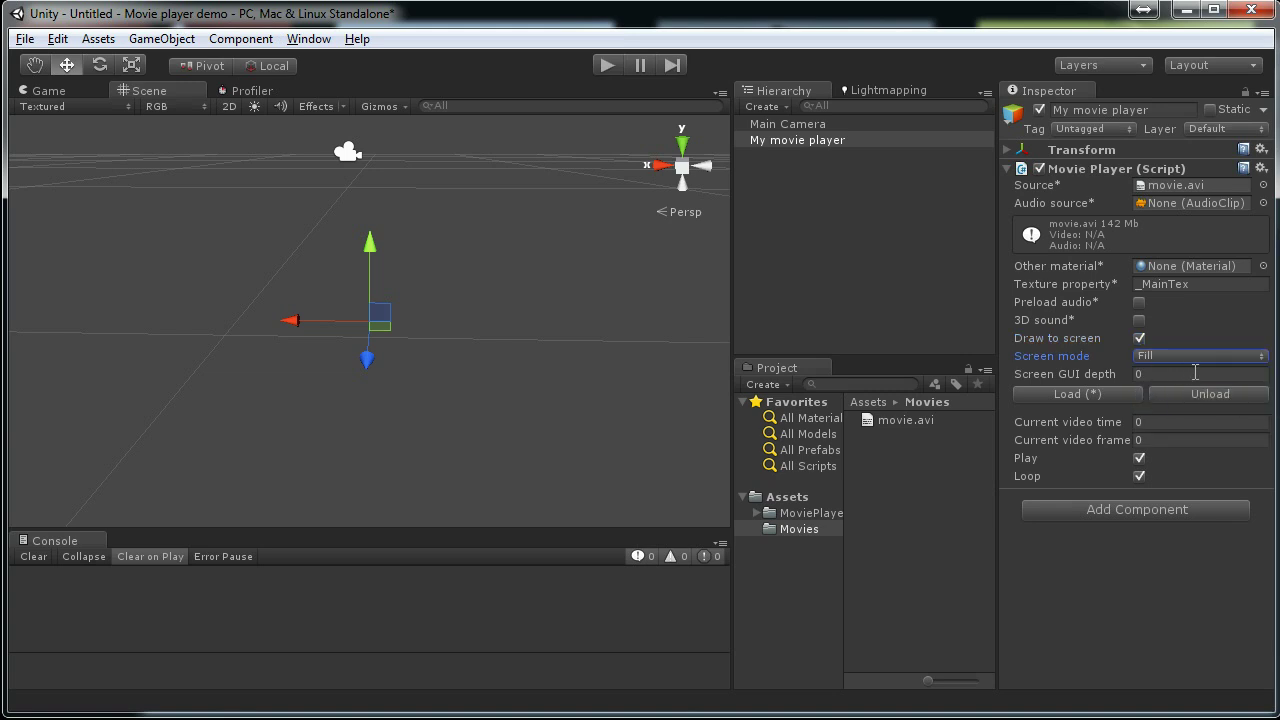
left_click(1138, 374)
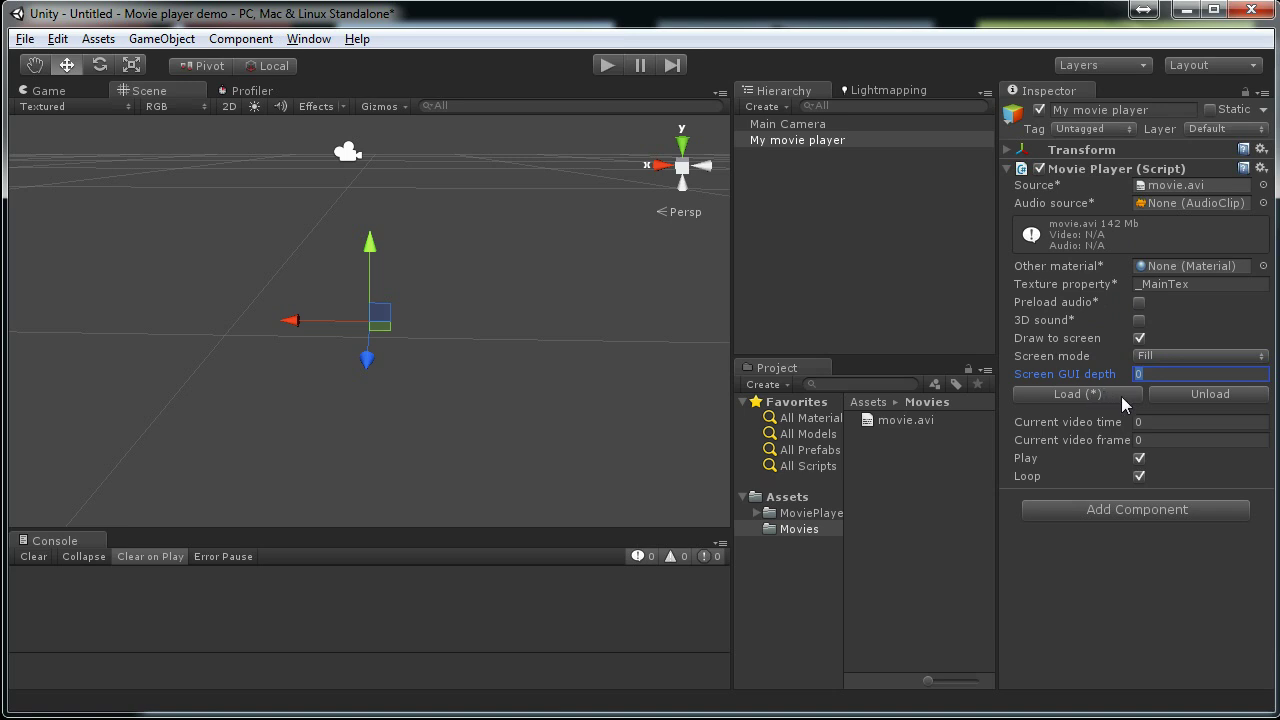
left_click(1139, 476)
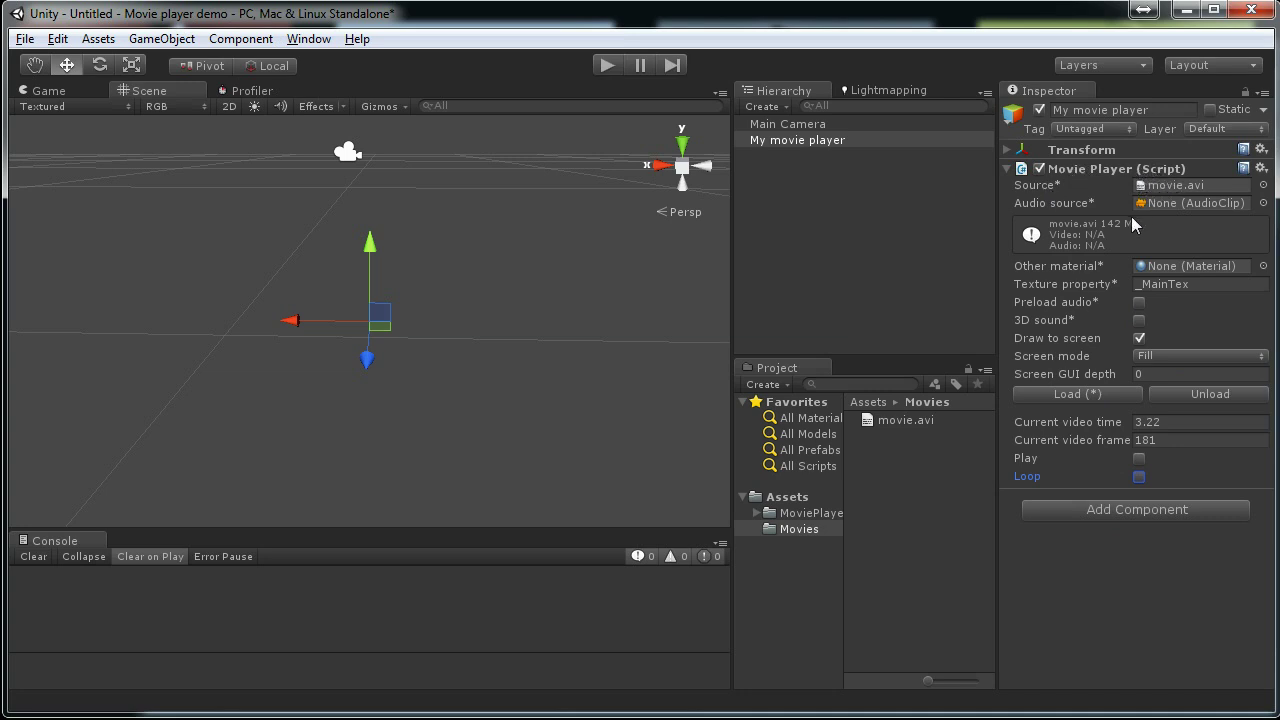
left_click(1191, 187)
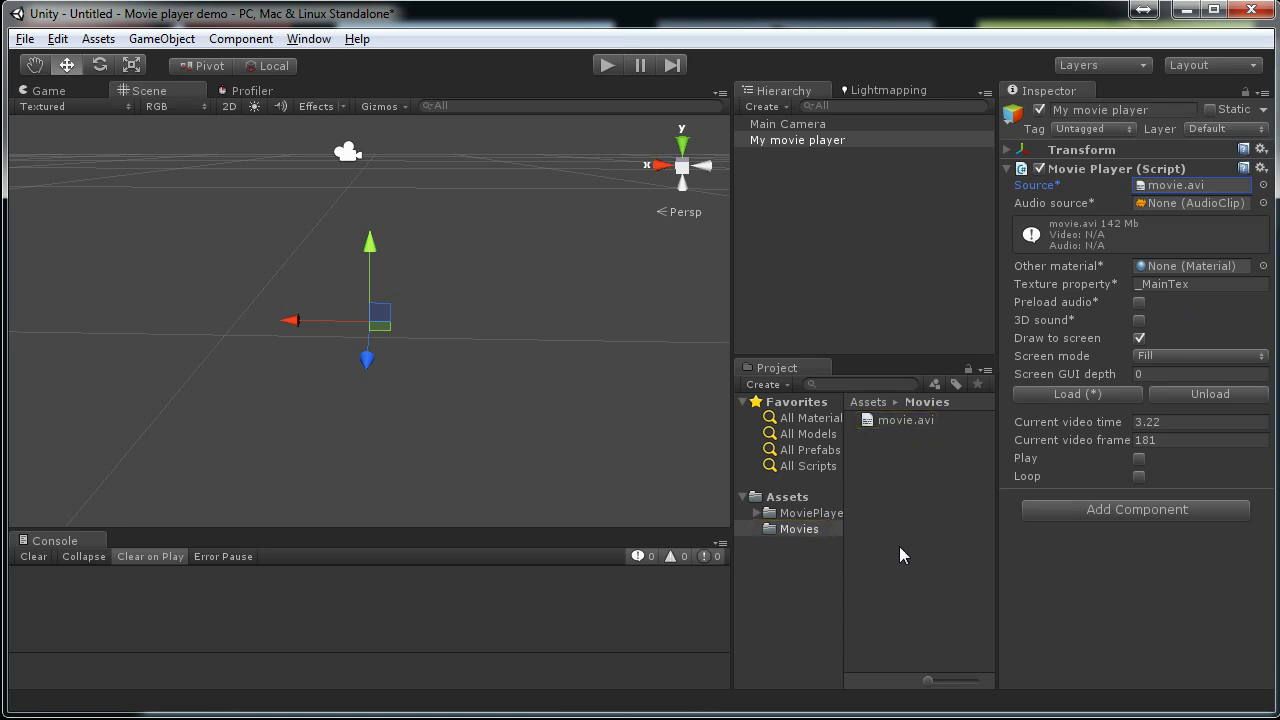
Step: Open Assets > MoviePlayer > Scripts, view the MoviePlayerUtil source, then reselect My movie player
left_click(757, 513)
left_click(809, 515)
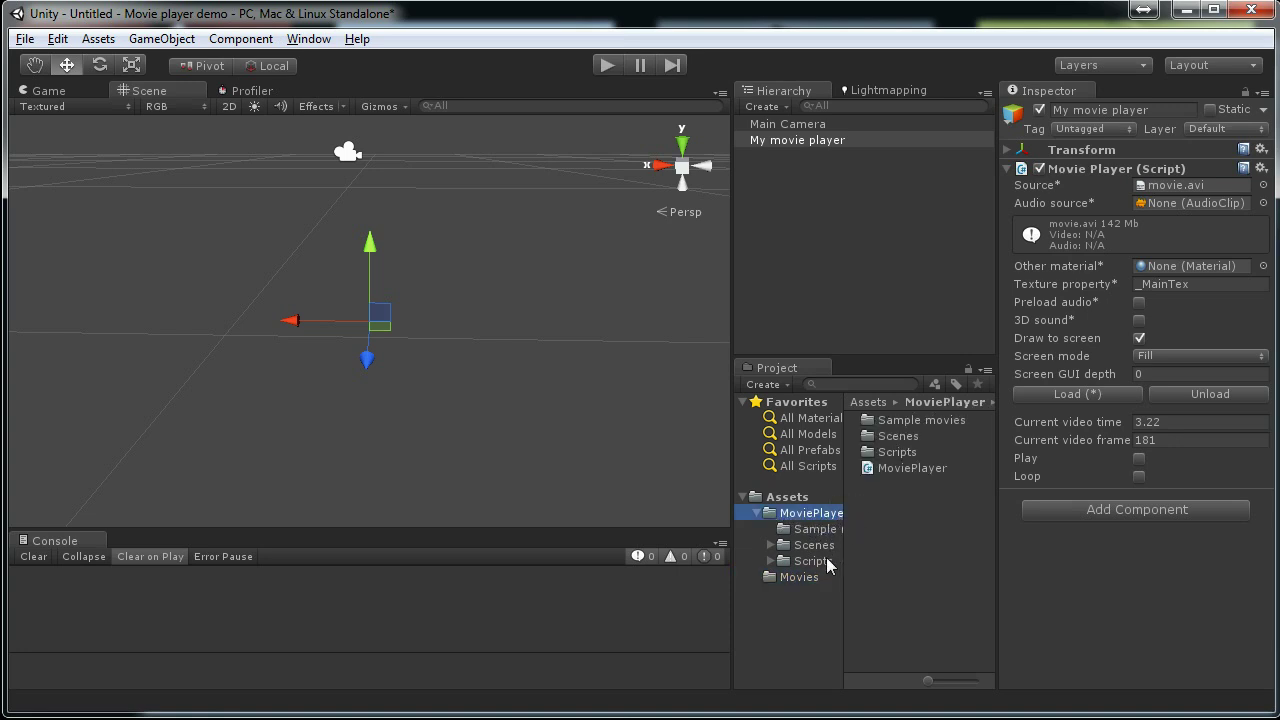
left_click(771, 561)
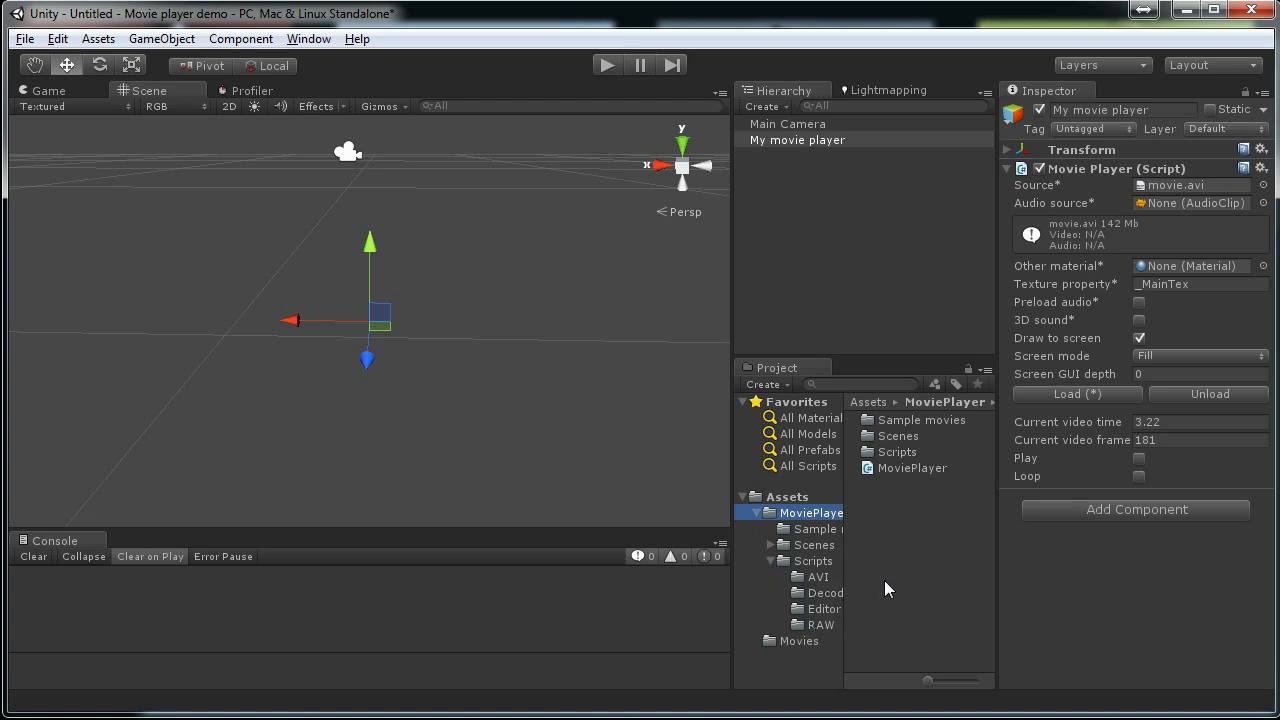
left_click(815, 562)
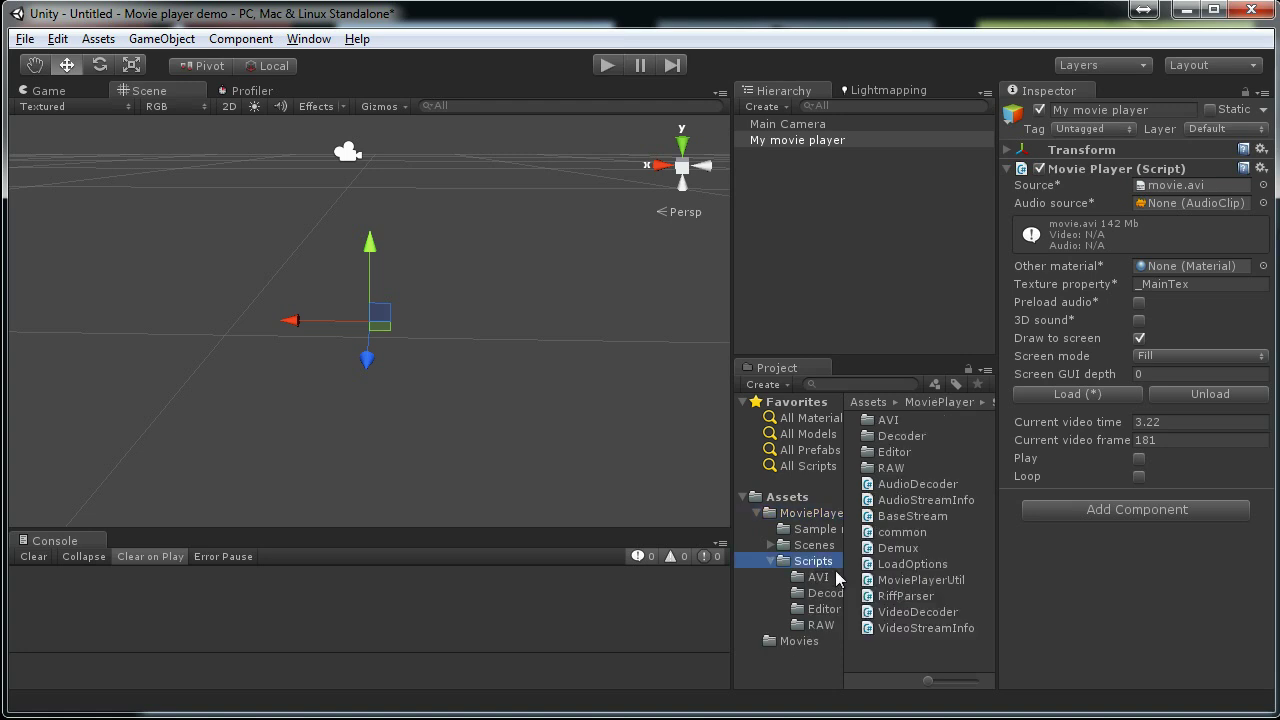
left_click(917, 579)
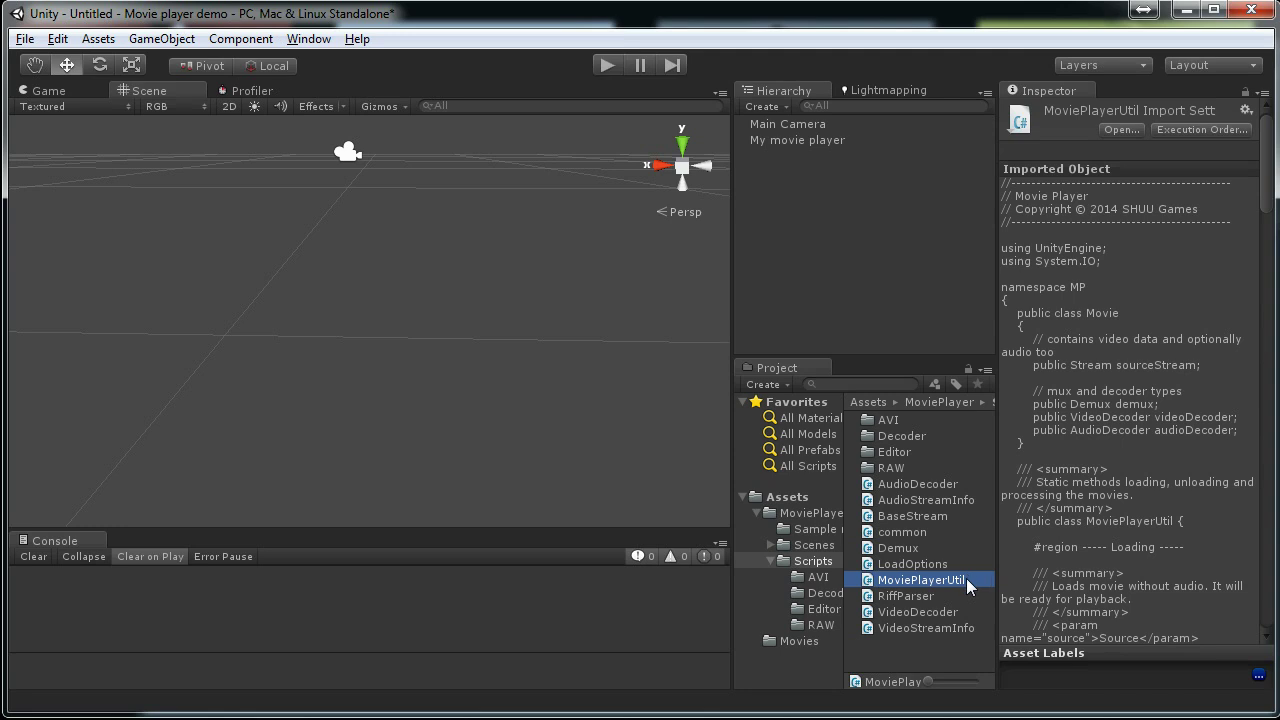
left_click(835, 140)
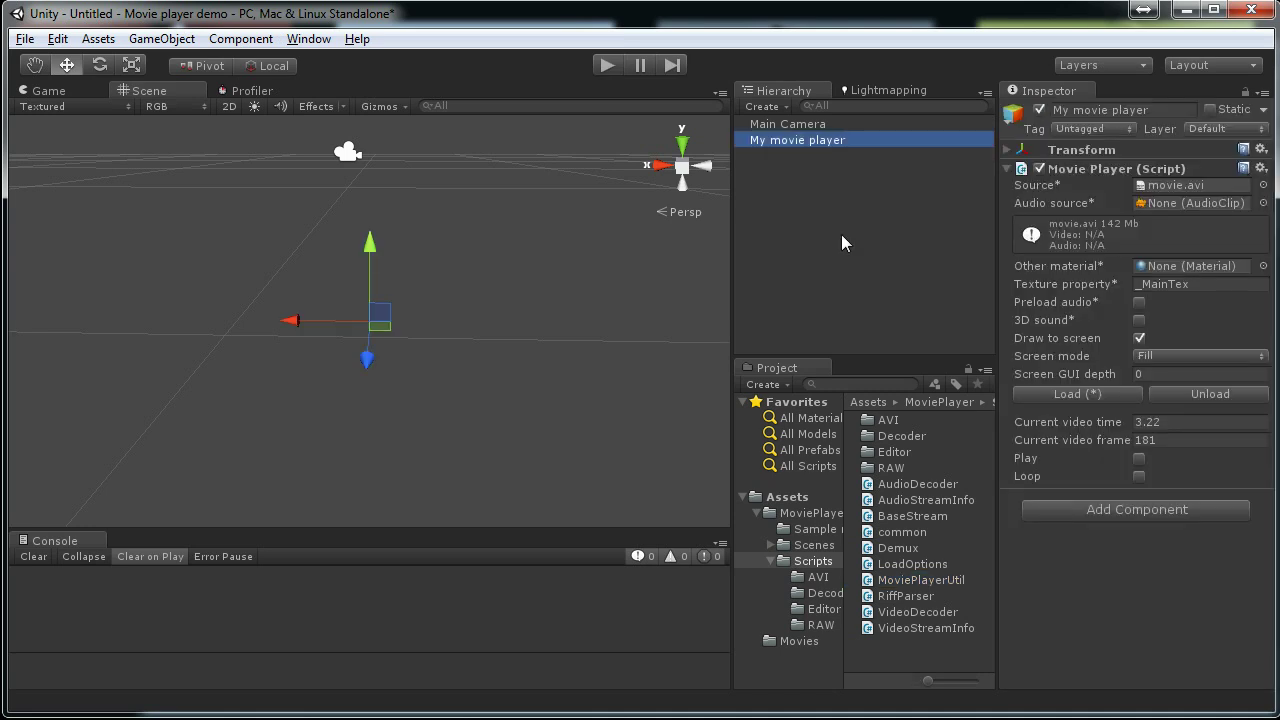